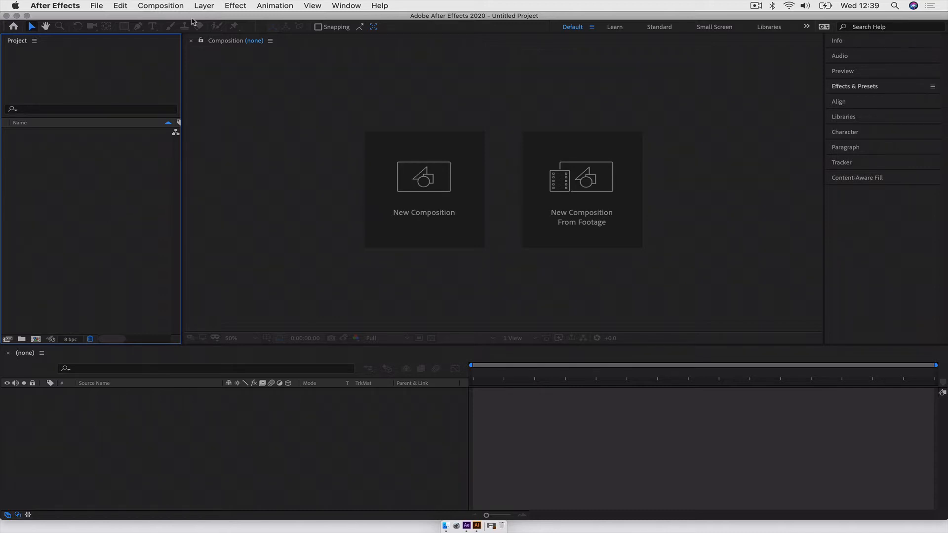
Create a 1920 × 1080 px composition at 30 fps, 10 seconds long, with a white background
left_click(167, 7)
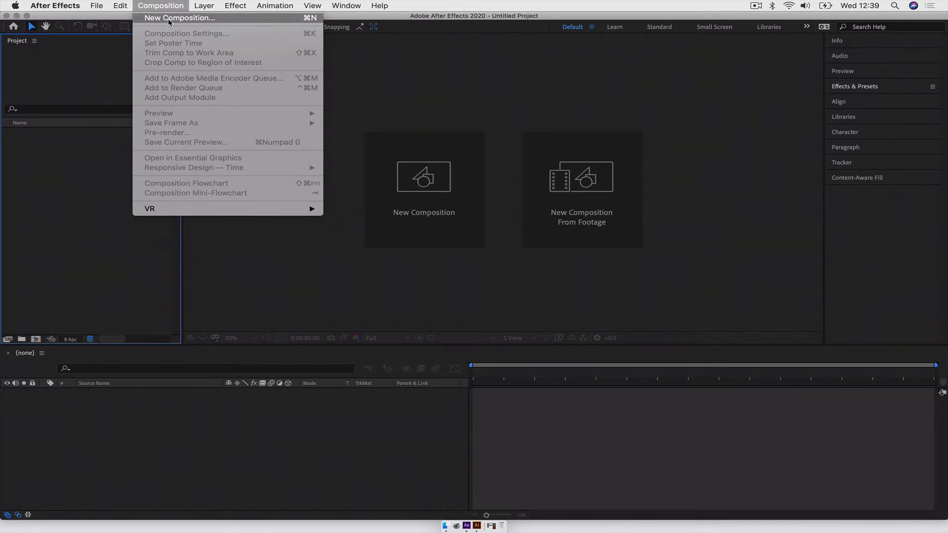
left_click(169, 19)
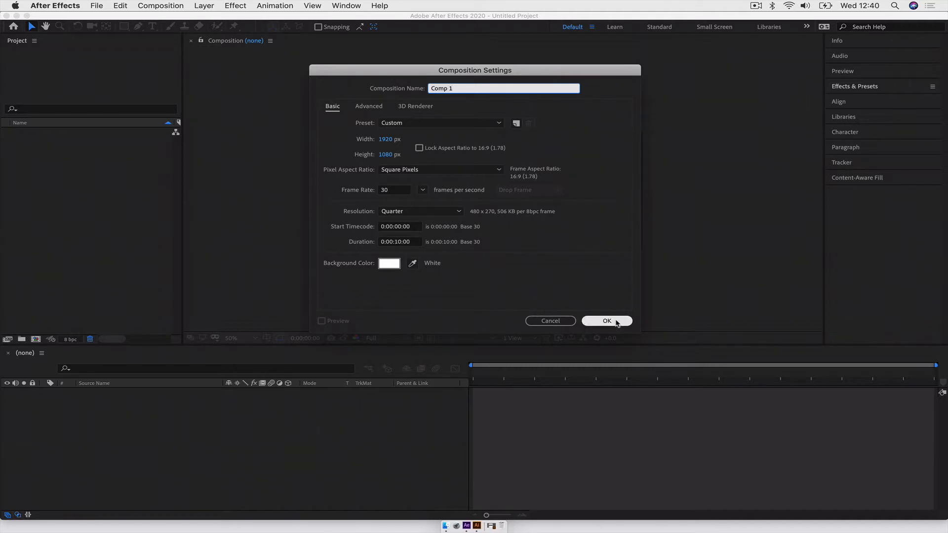
left_click(390, 192)
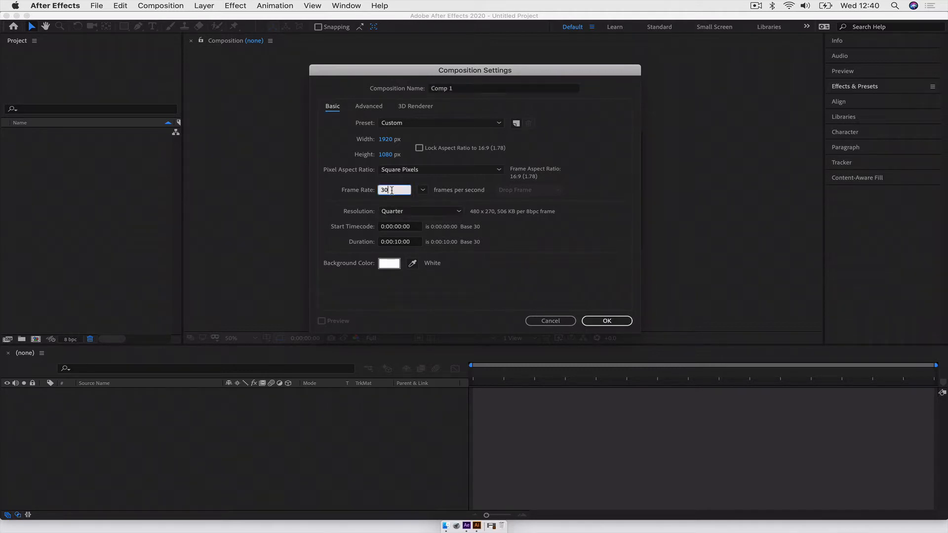
left_click(433, 314)
left_click(602, 322)
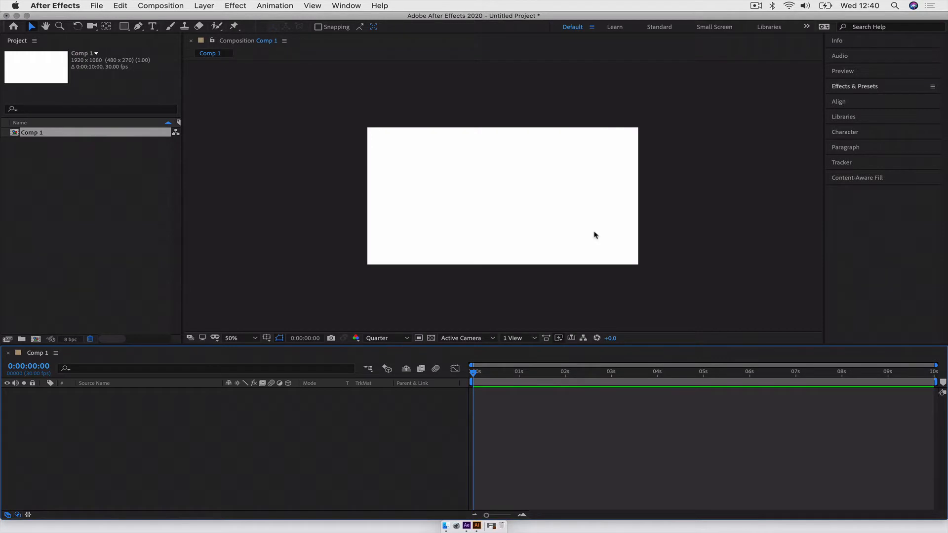
Add a text layer reading EXAMPLE to the composition
left_click(153, 26)
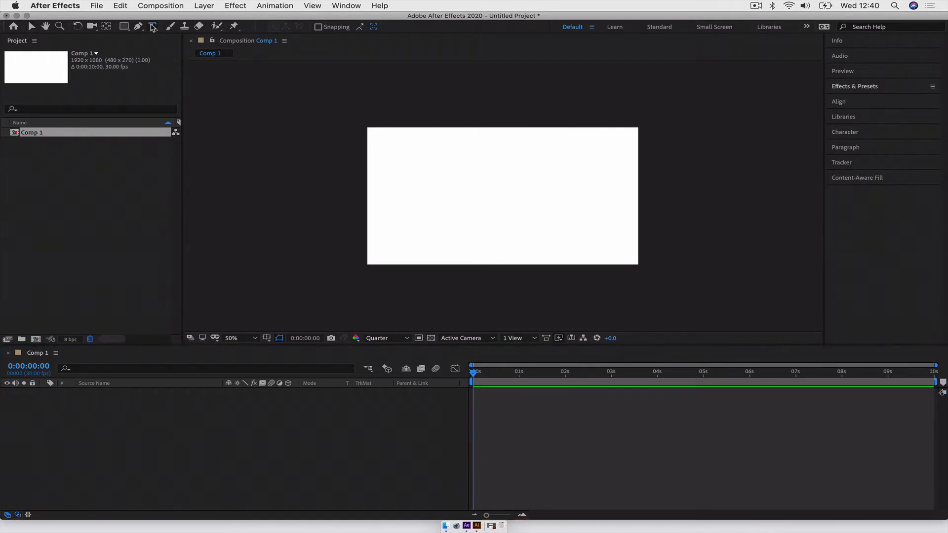
left_click(435, 195)
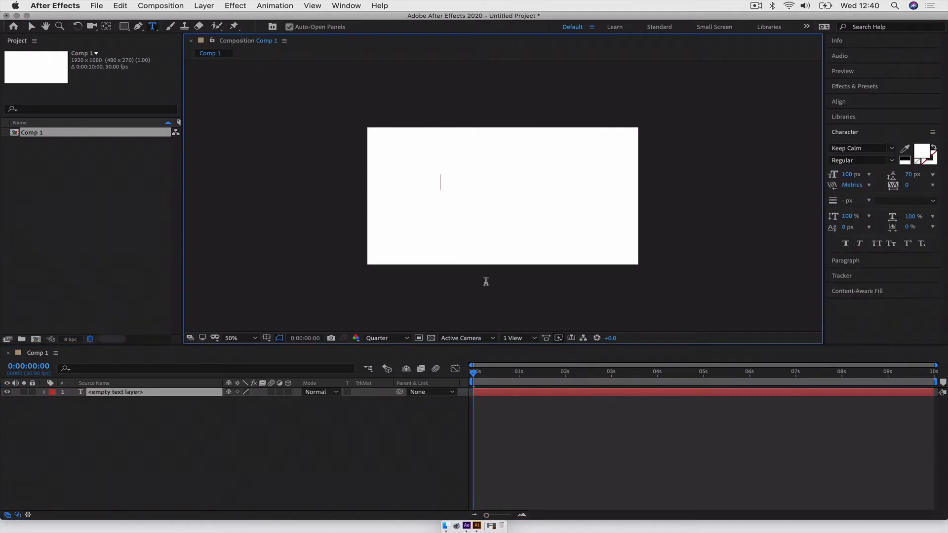
type("EXAMPLE")
left_click(31, 26)
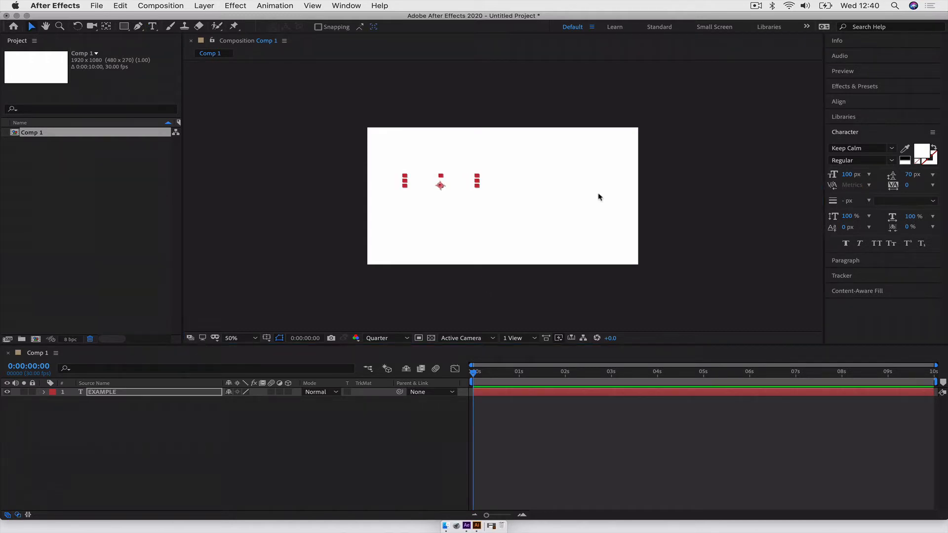
Set the fill color of the EXAMPLE text to black
left_click(922, 155)
left_click_drag(216, 211, 272, 335)
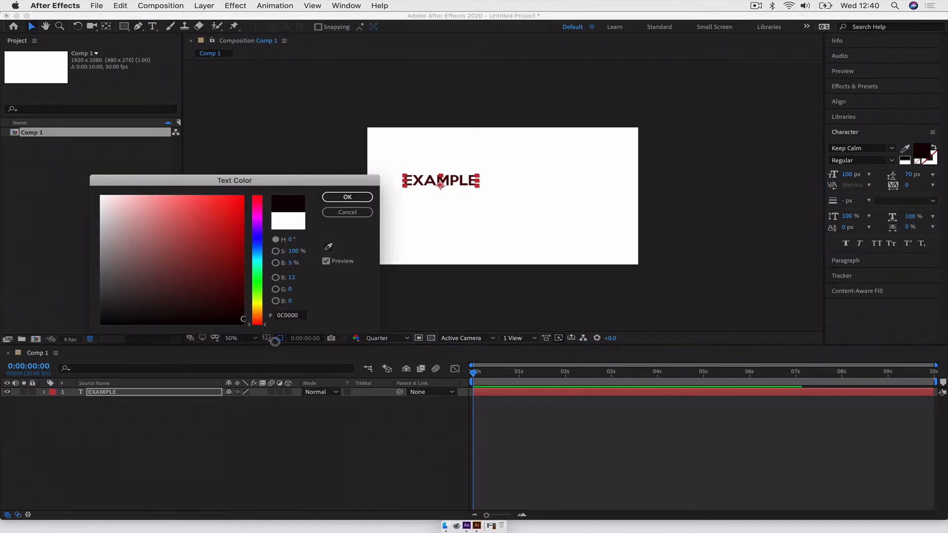
left_click(357, 195)
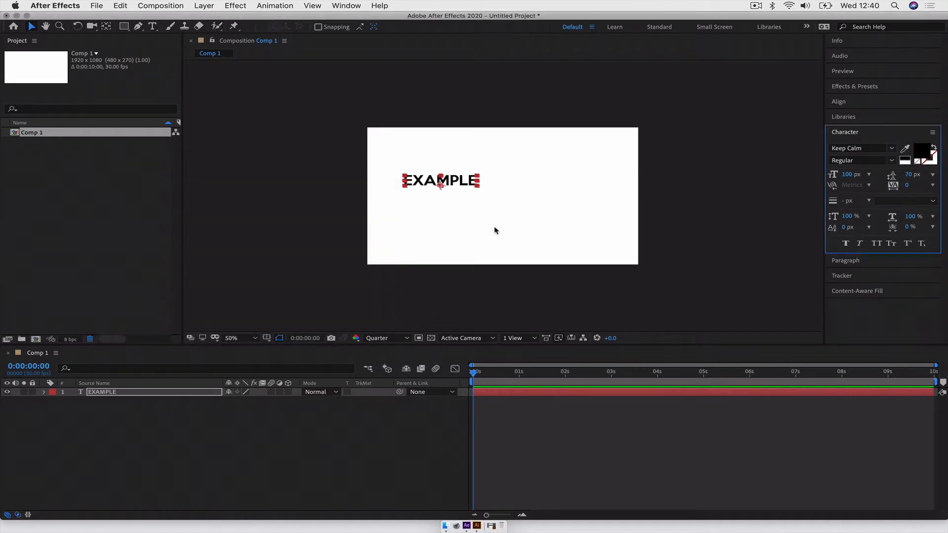
Center the EXAMPLE text horizontally and vertically in the composition
left_click(838, 101)
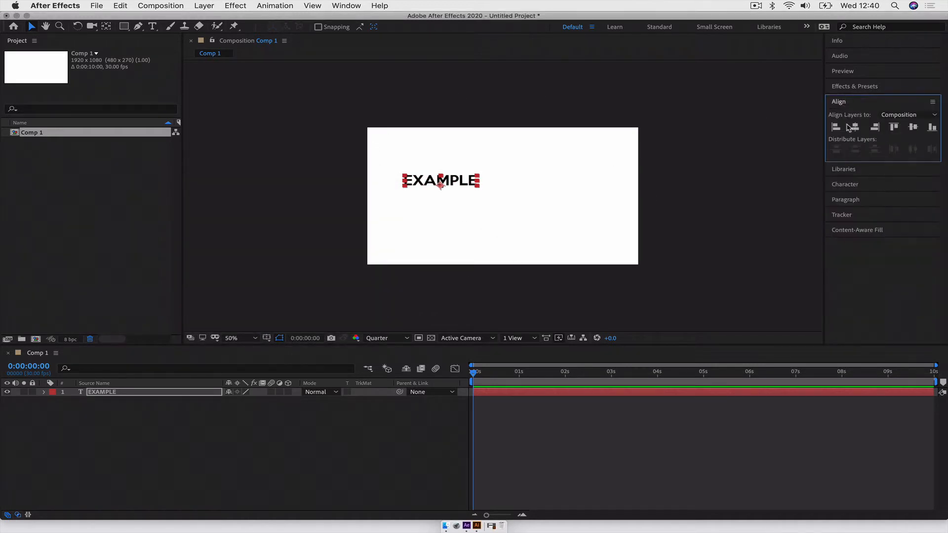
left_click(855, 127)
left_click(911, 129)
left_click(656, 200)
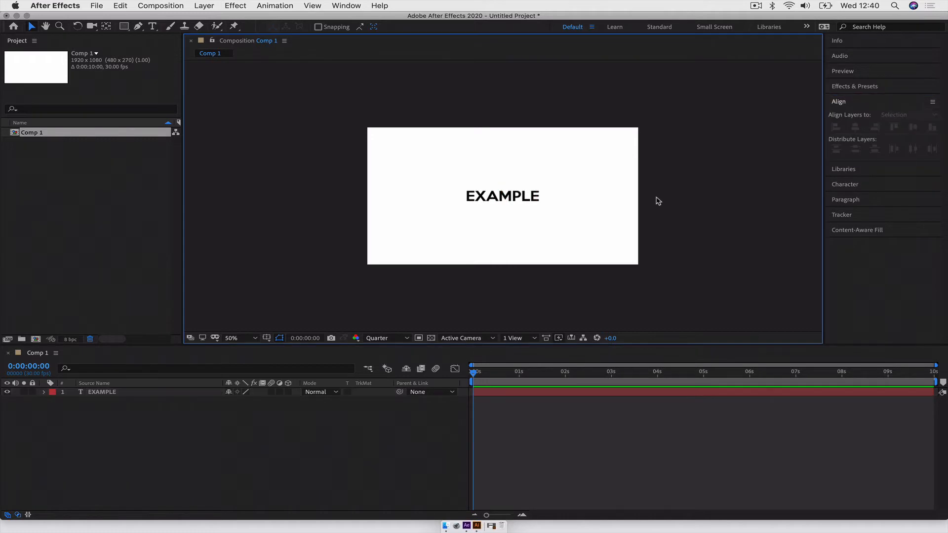
left_click(522, 203)
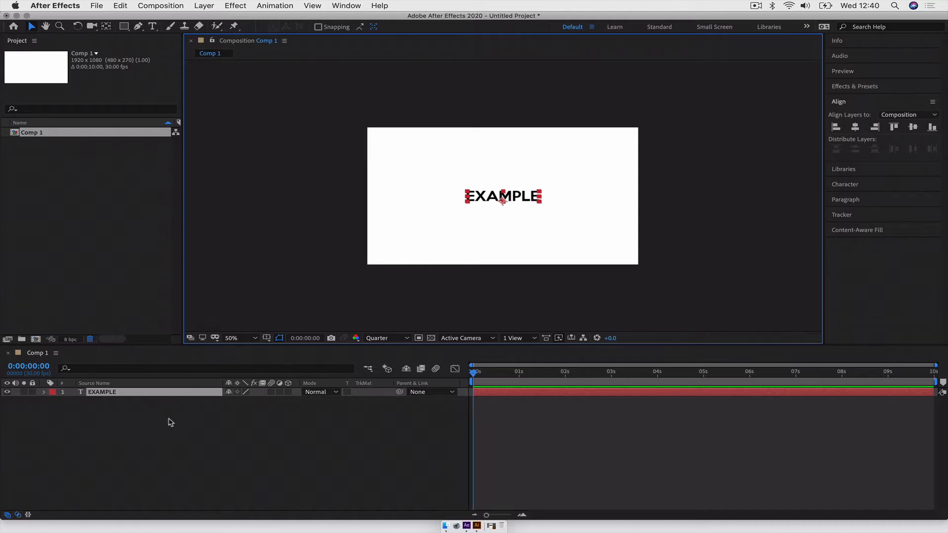
left_click(277, 276)
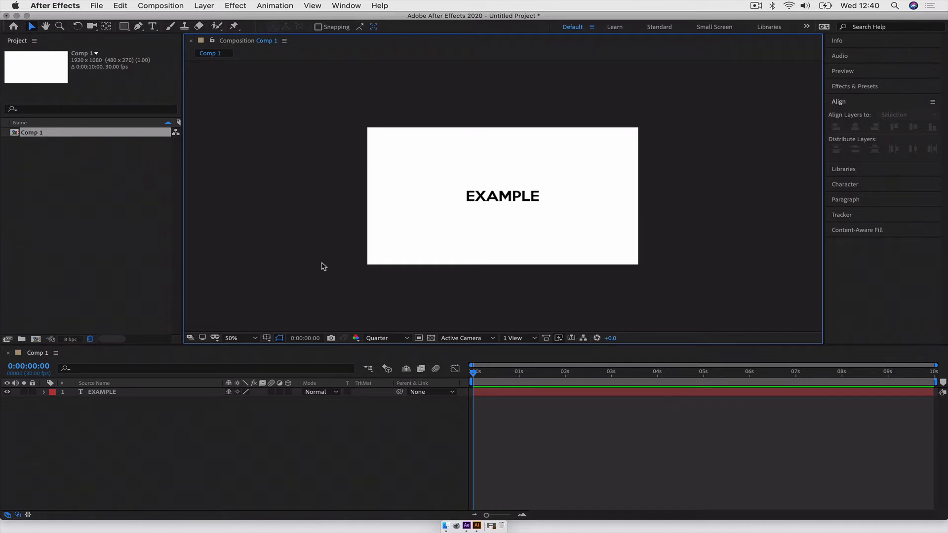
Show only the Rotation property of the EXAMPLE layer and set a Rotation keyframe at 0 seconds
left_click(115, 392)
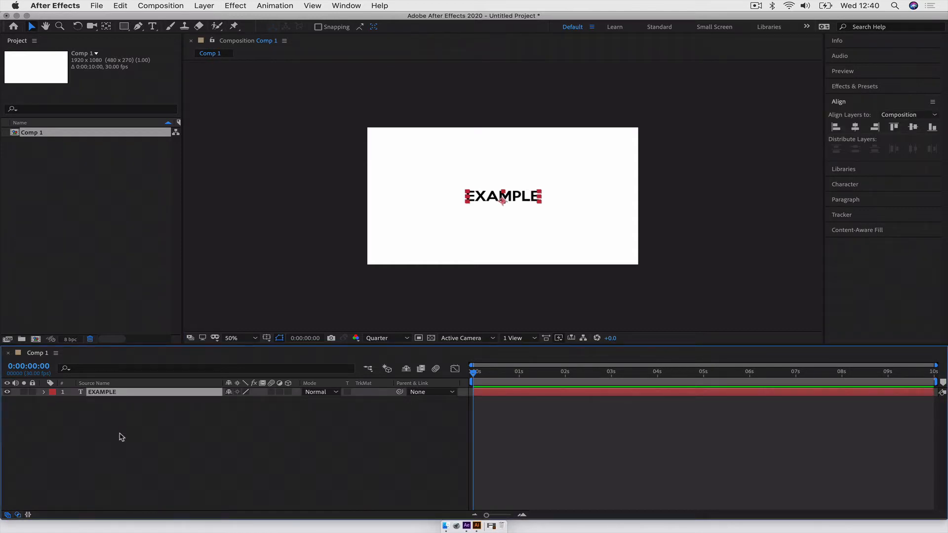
left_click(44, 392)
left_click(54, 410)
left_click(91, 444)
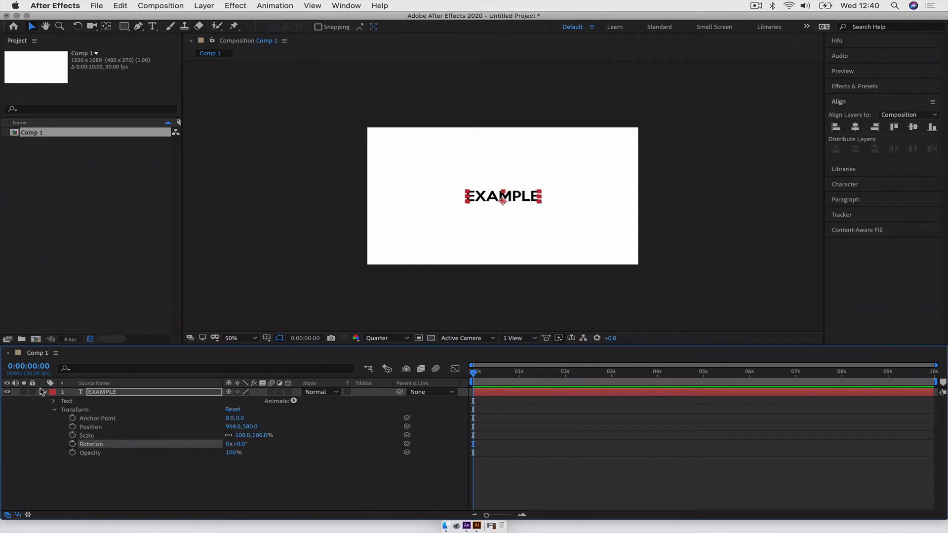
key("r")
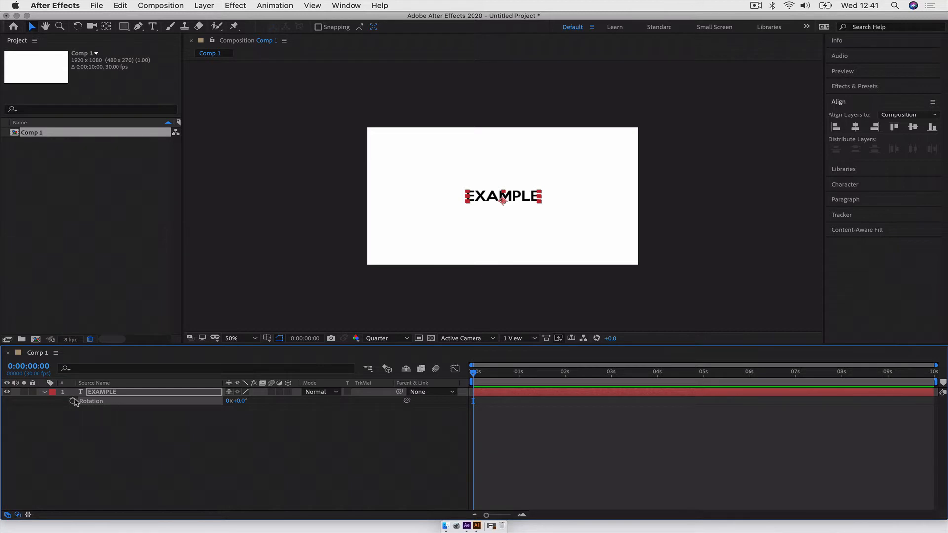
left_click(73, 401)
Add a Rotation keyframe of 720° to the EXAMPLE layer at the 1-second mark
left_click(518, 374)
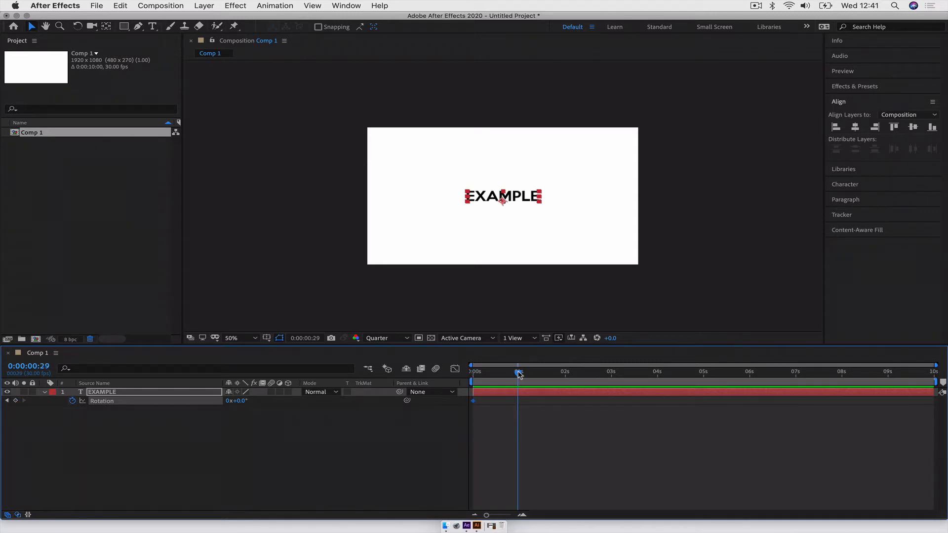
left_click(242, 401)
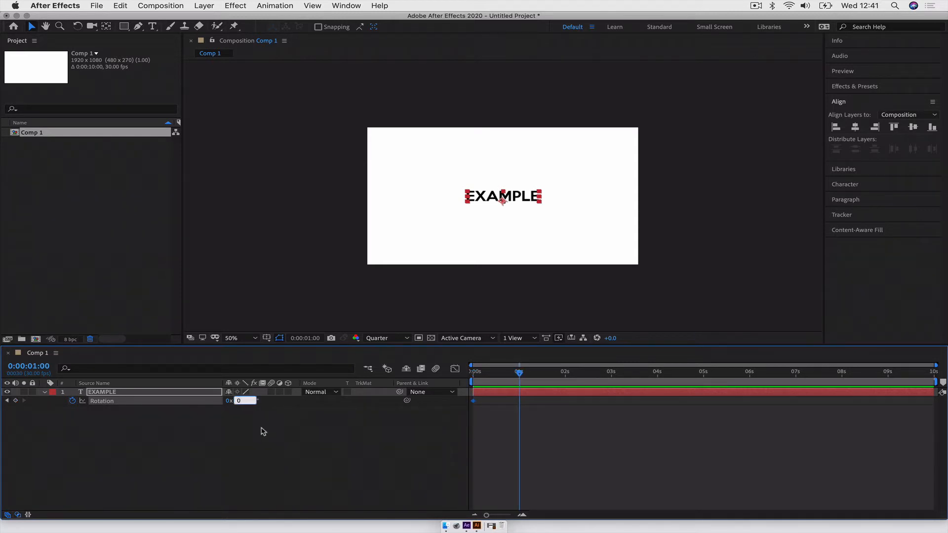
type("720")
key("Return")
Play back the rotation animation from the start and scrub through it to check how the text spins
left_click_drag(519, 377, 471, 383)
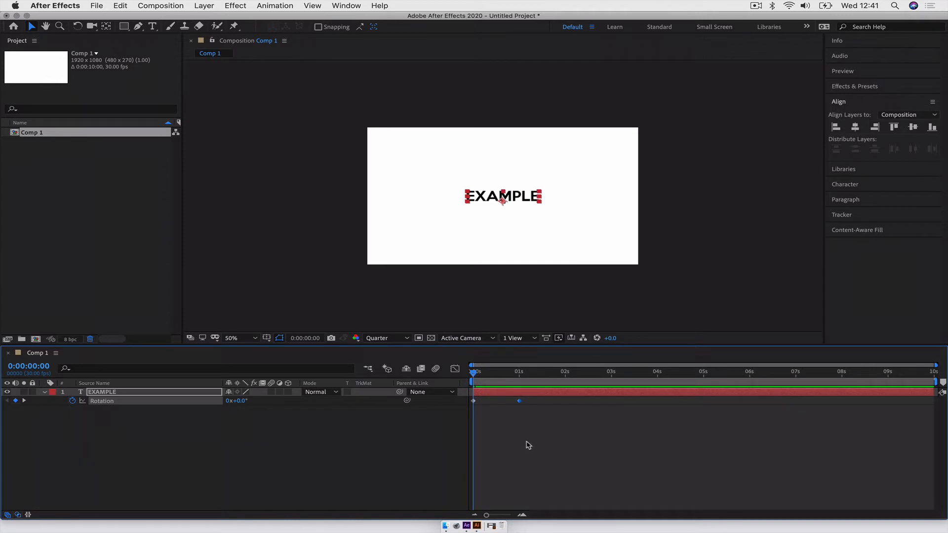
key("space")
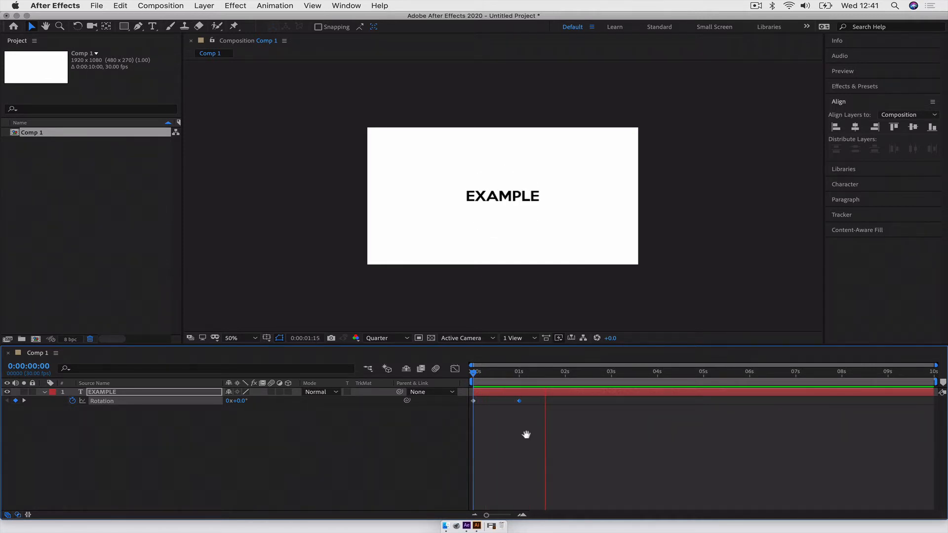
key("space")
key("space")
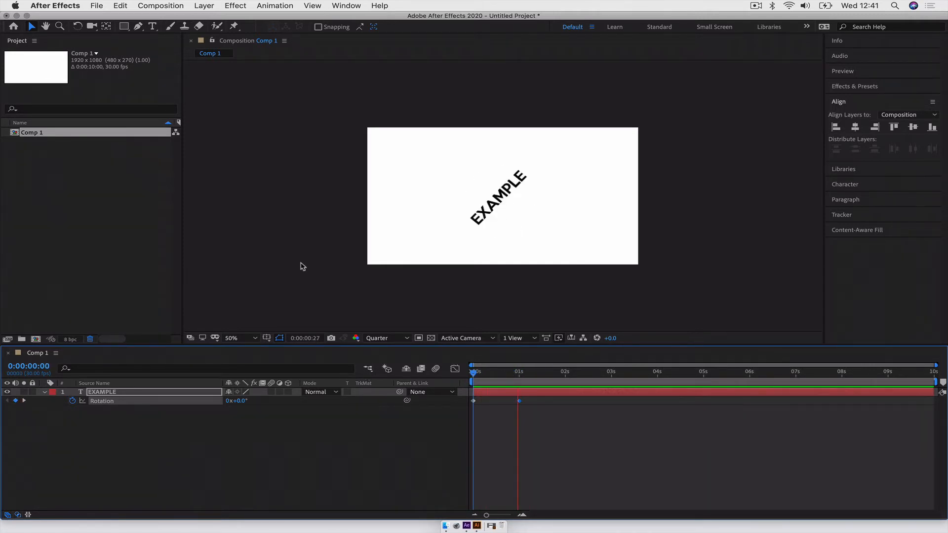
key("space")
left_click_drag(510, 373, 491, 374)
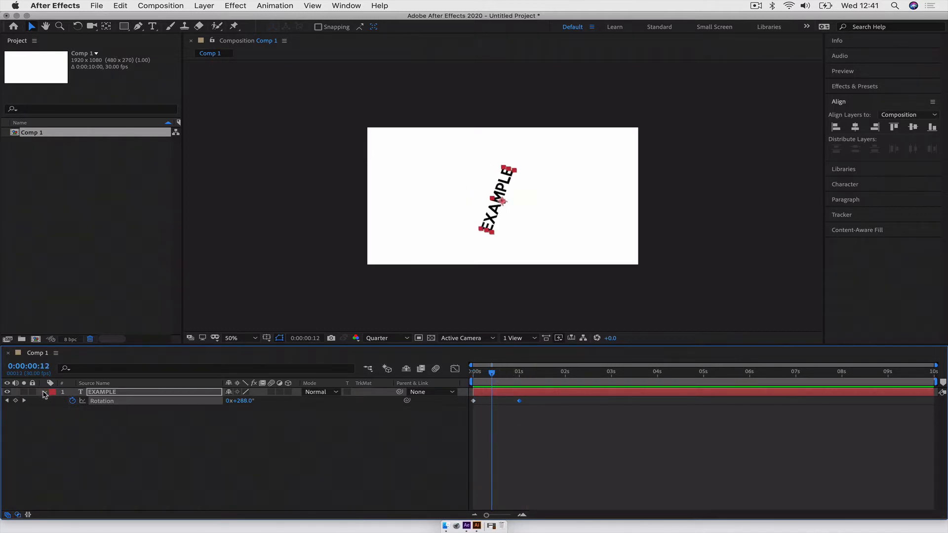
Set the EXAMPLE layer's anchor point to 0, -31 at the start of the timeline and recenter the text vertically in the composition
key("a")
left_click(475, 374)
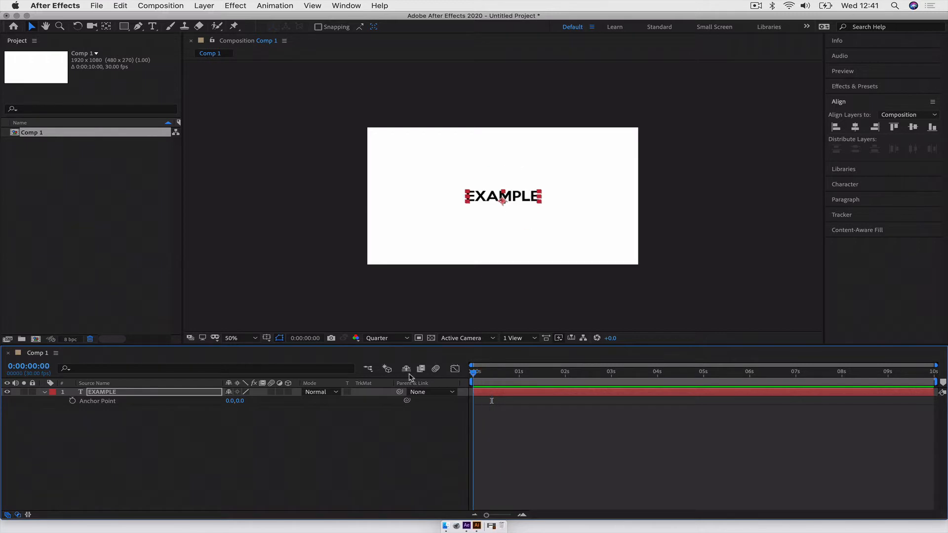
mouse_move(230, 401)
left_mouse_down()
mouse_move(239, 401)
mouse_move(226, 402)
left_mouse_up()
key("super+z")
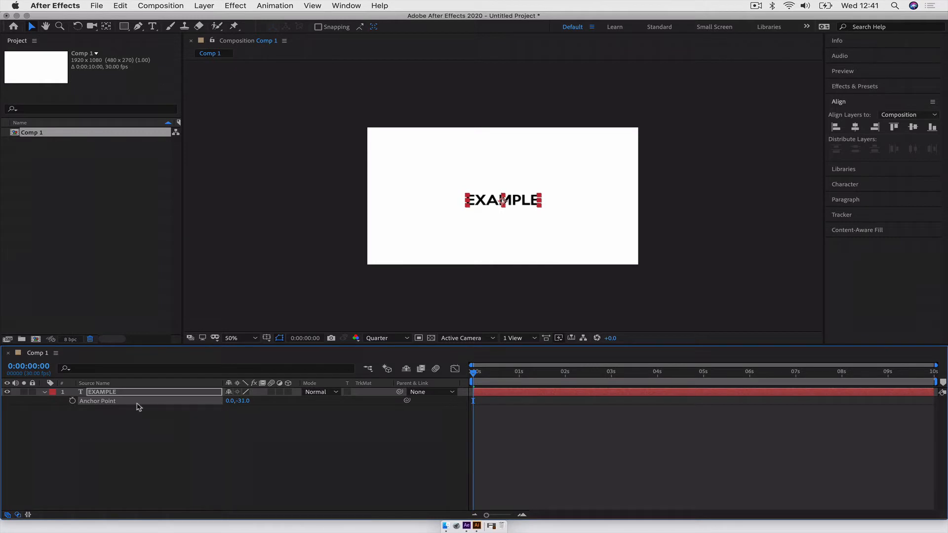
left_click(131, 394)
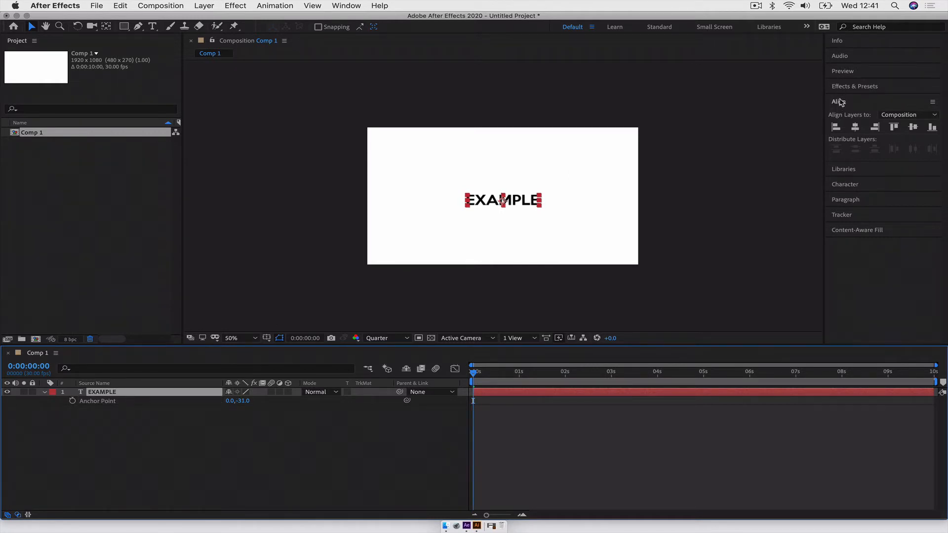
left_click(913, 128)
Preview the text's rotation around its adjusted anchor point
left_click(483, 390)
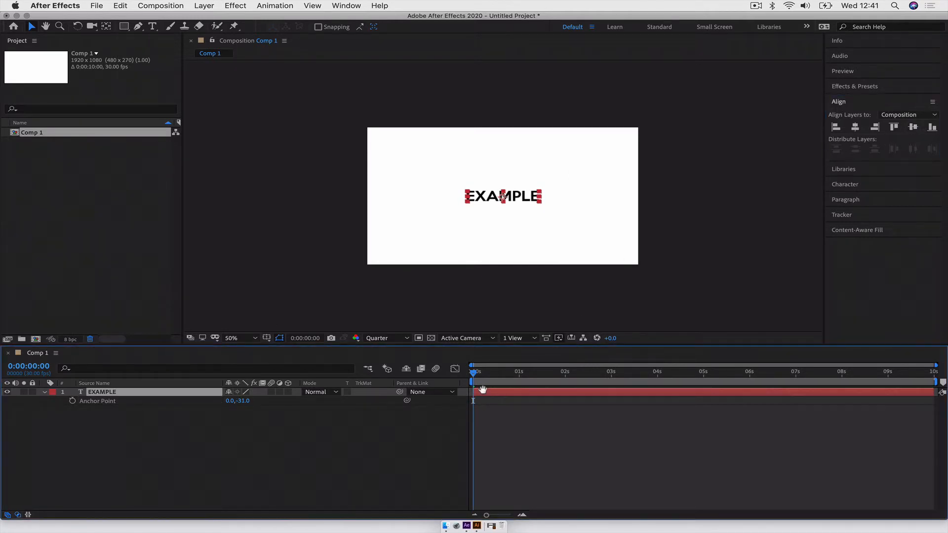
key("space")
key("space")
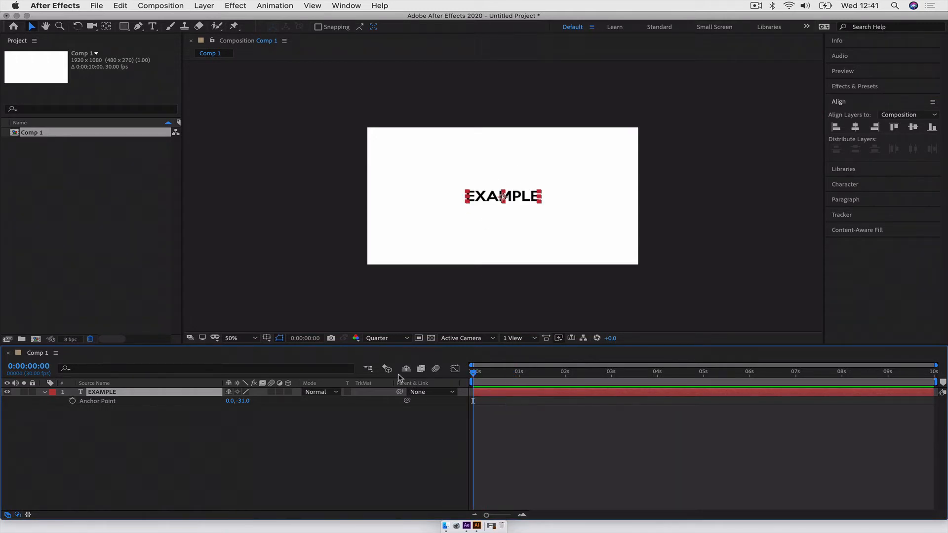
Hide the EXAMPLE layer's Anchor Point property and show its Rotation keyframes instead
left_click(130, 431)
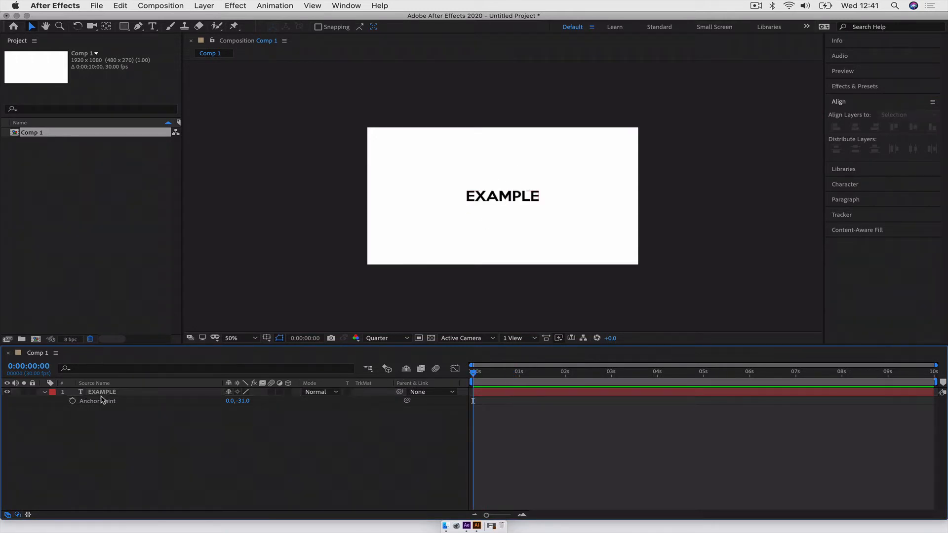
left_click(43, 392)
left_click(116, 393)
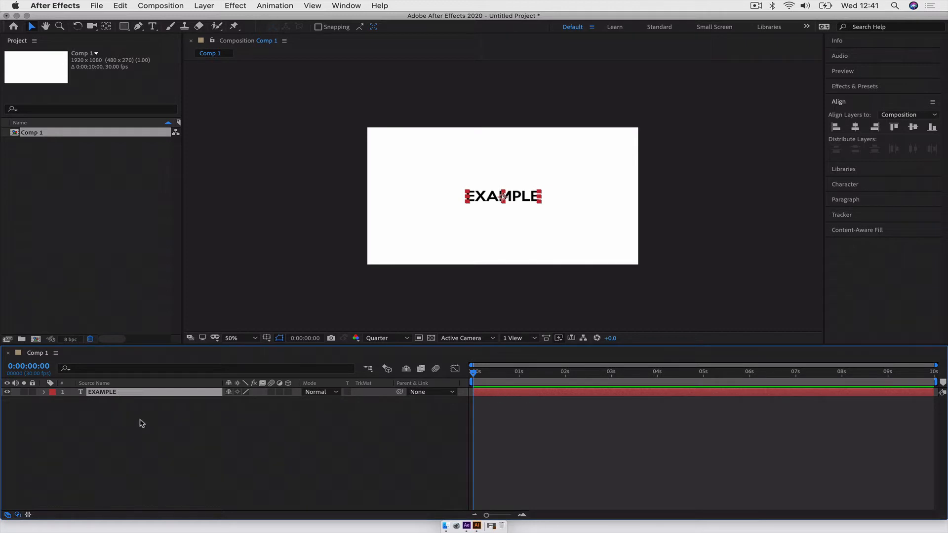
key("r")
View the Keyframe Assistant easing options for the Rotation keyframe at 1 second without applying any
left_click(518, 402)
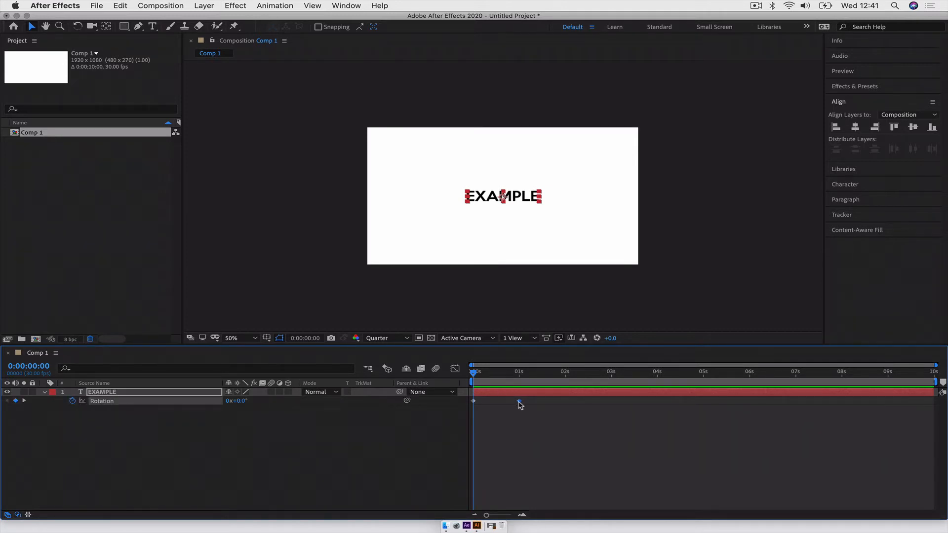
right_click(519, 402)
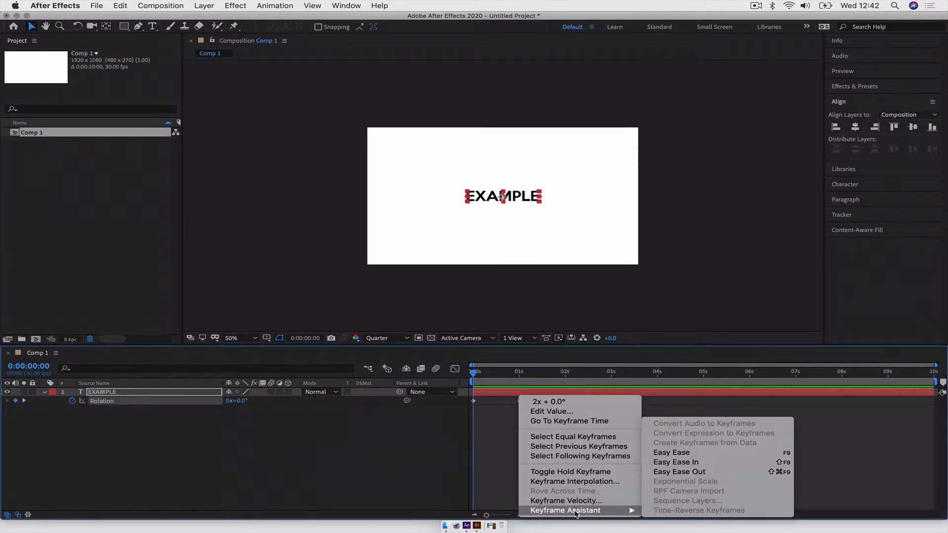
left_click(366, 493)
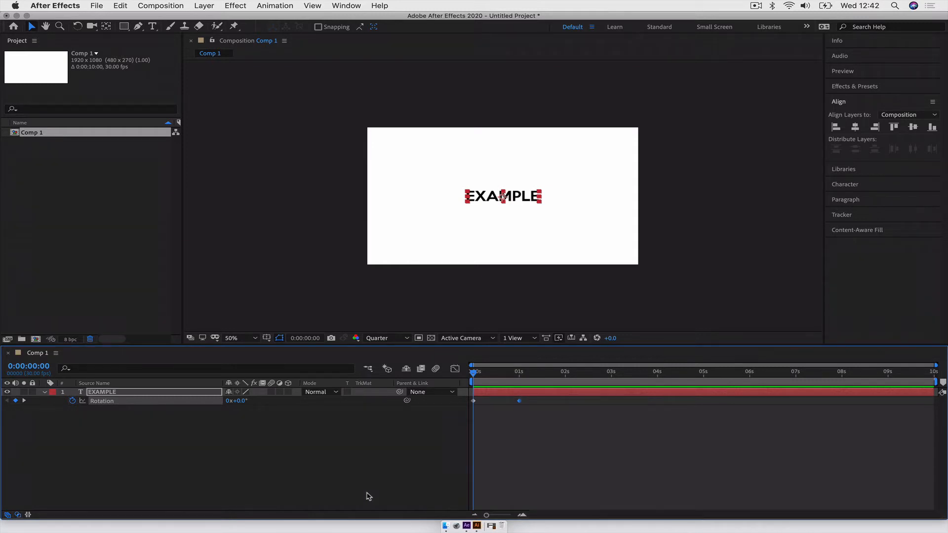
left_click(487, 428)
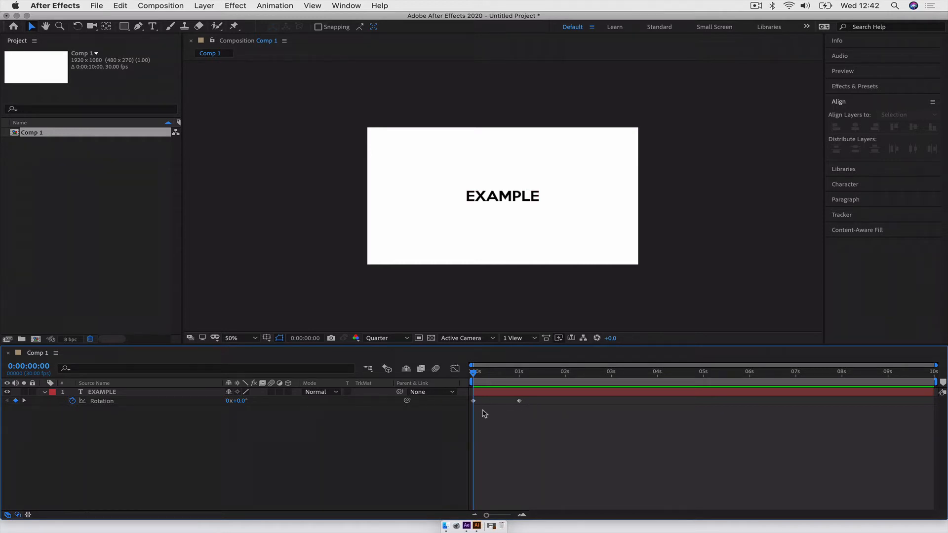
Display the Rotation keyframes of the EXAMPLE layer in the Graph Editor
left_click(101, 401)
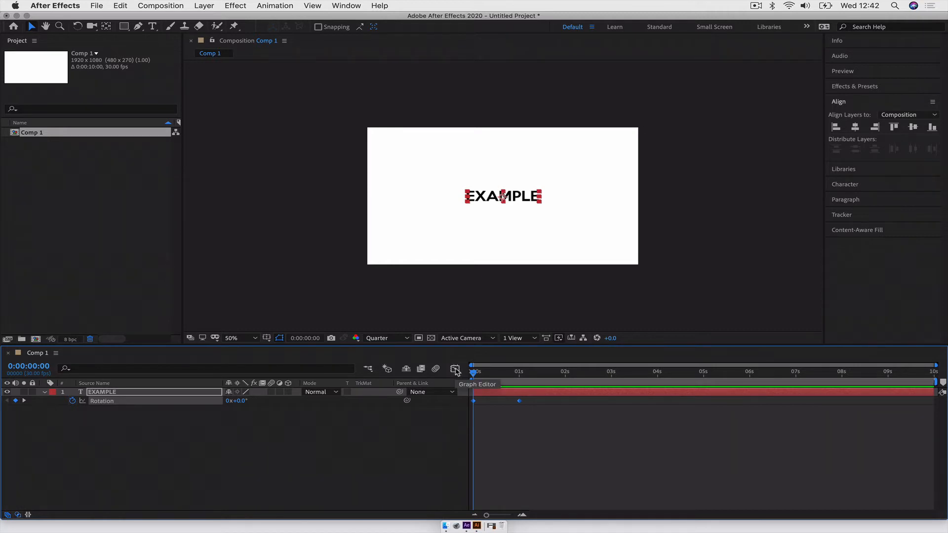
left_click(454, 370)
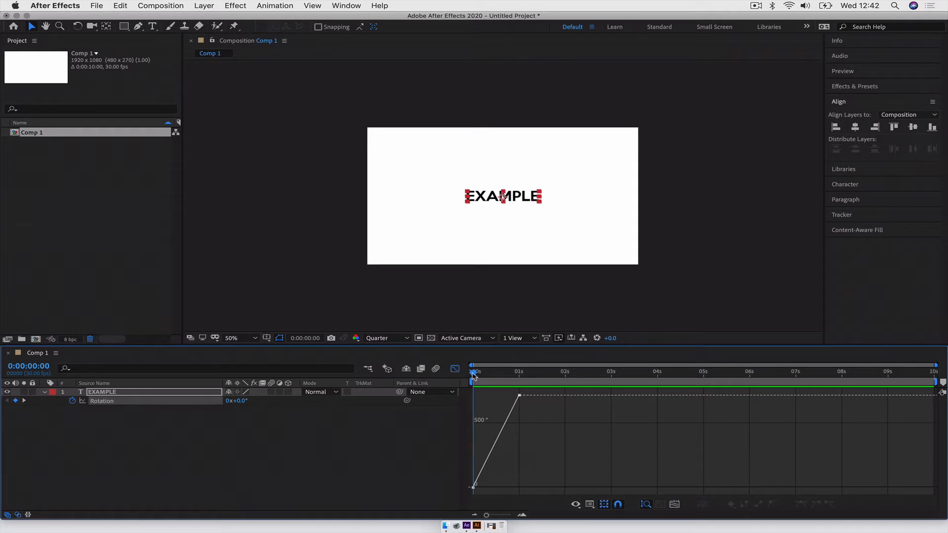
Apply Easy Ease In to the EXAMPLE layer's Rotation keyframe at 1 second
left_click_drag(473, 374, 524, 375)
mouse_move(522, 375)
left_mouse_down()
mouse_move(480, 382)
mouse_move(519, 375)
left_mouse_up()
mouse_move(521, 399)
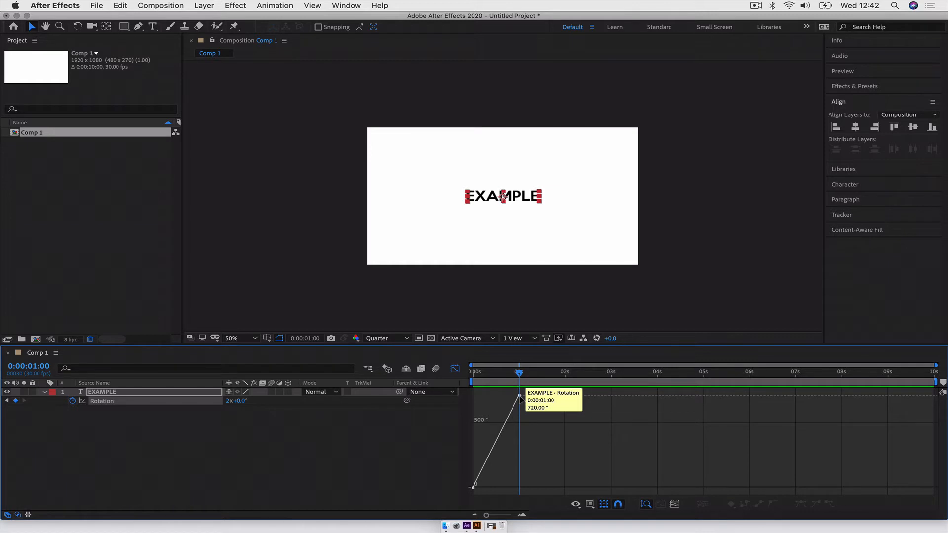
left_click(520, 396)
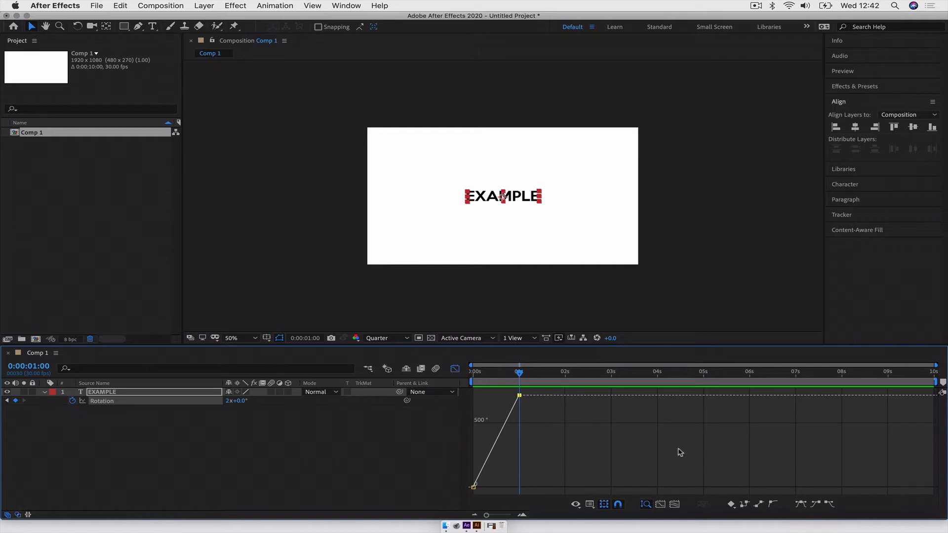
left_click(817, 505)
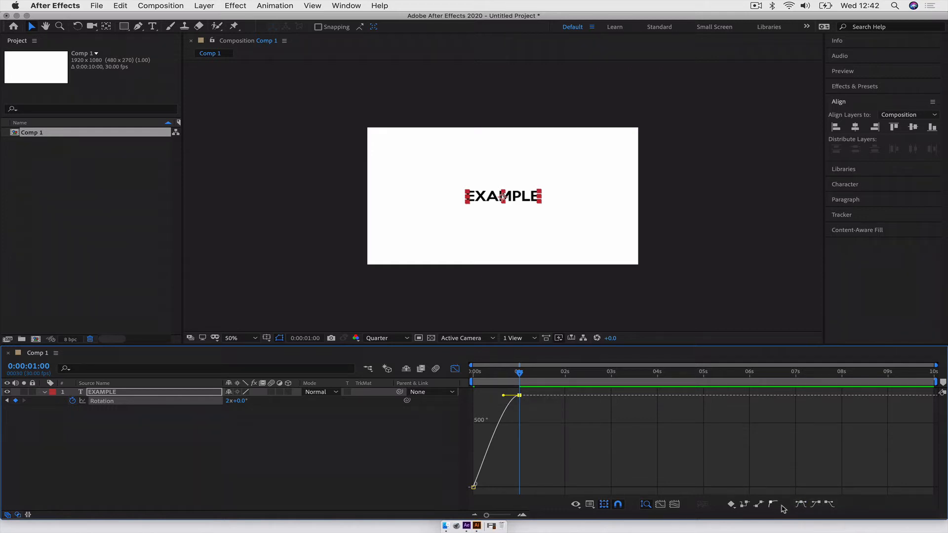
Convert the 1-second Rotation keyframe to Auto Bezier, stretch its incoming handle horizontally back to near 0 seconds, and preview the spin
left_click(772, 506)
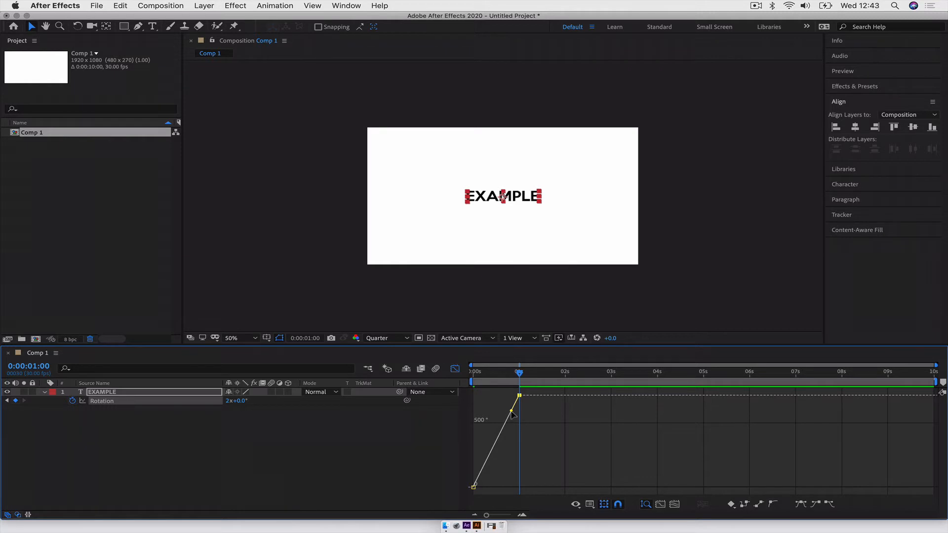
left_click_drag(511, 412, 479, 400)
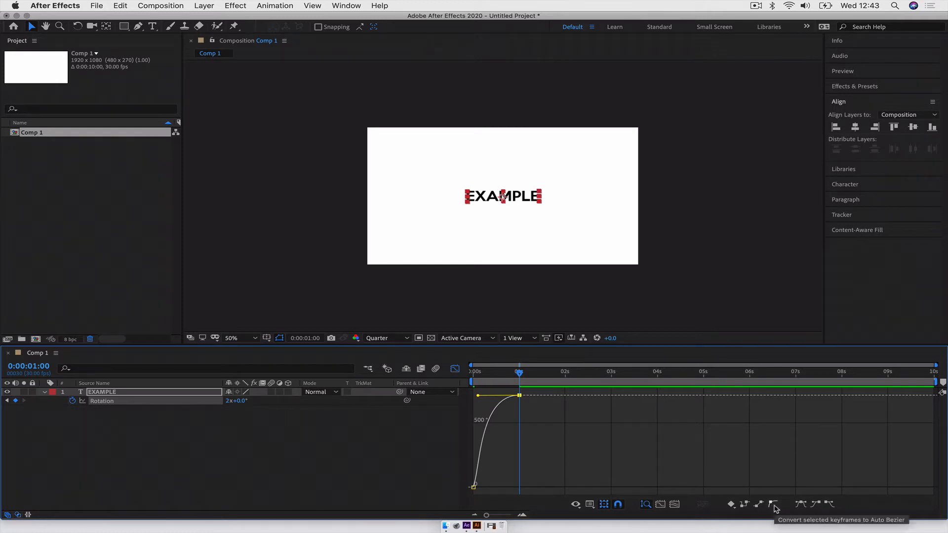
left_click_drag(519, 372, 473, 376)
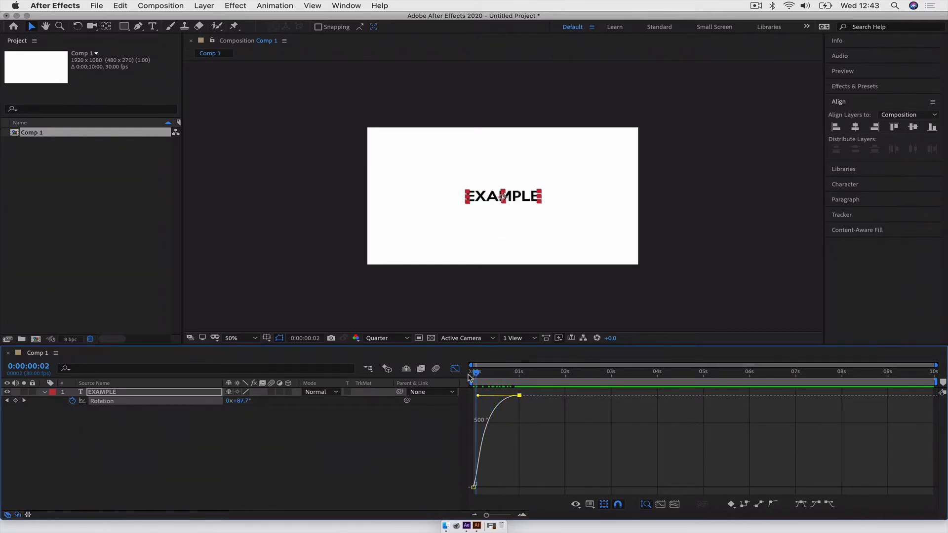
key("space")
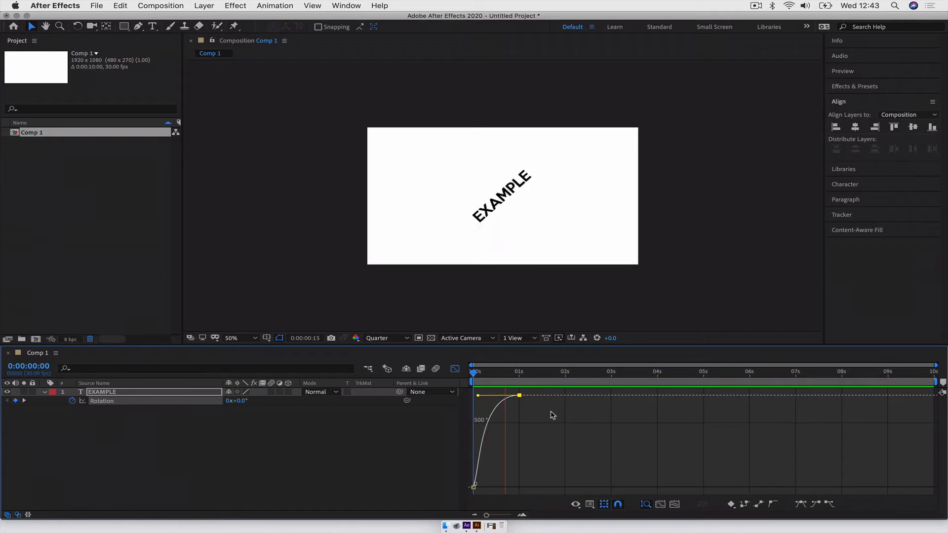
key("space")
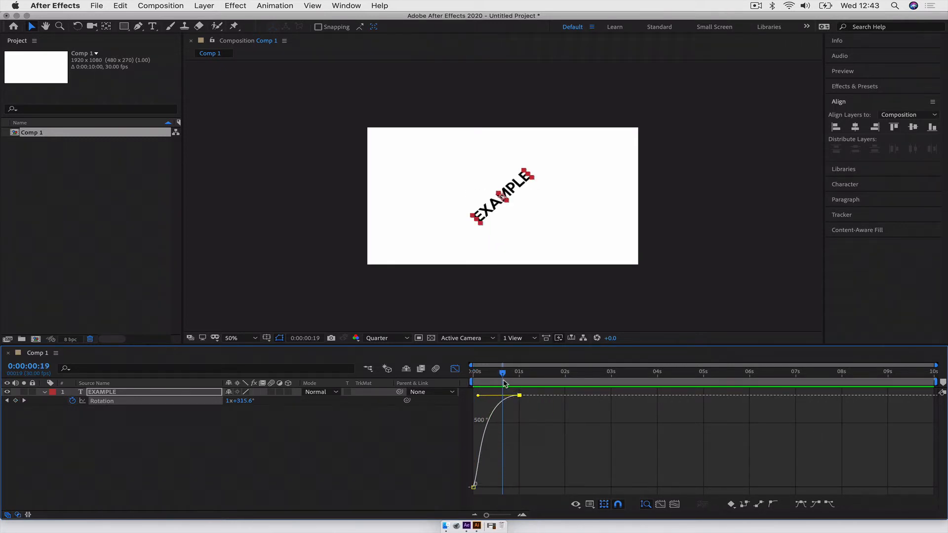
left_click_drag(502, 375, 469, 379)
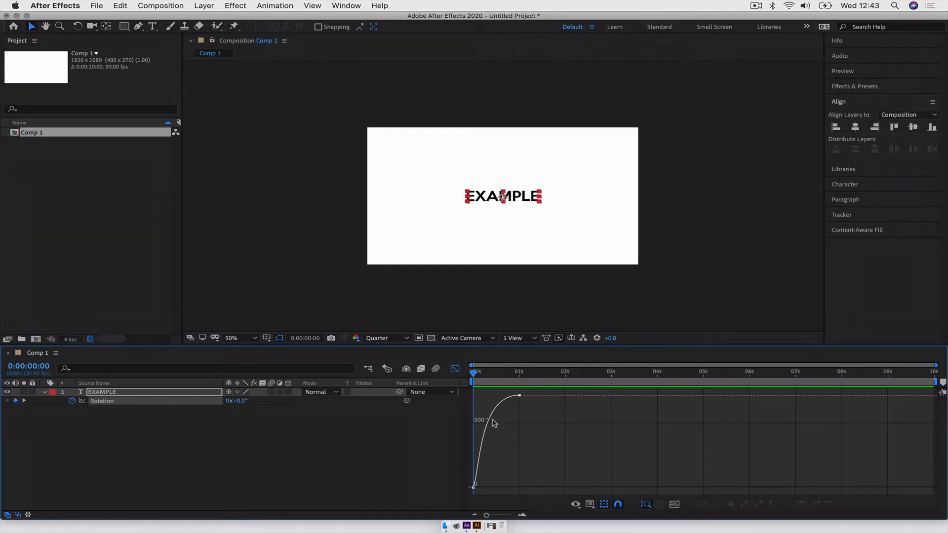
Try a steep incoming handle pulled straight down from the 1-second Rotation keyframe so the spin speeds up toward its end, and preview it
mouse_move(520, 398)
left_click_drag(478, 396, 520, 478)
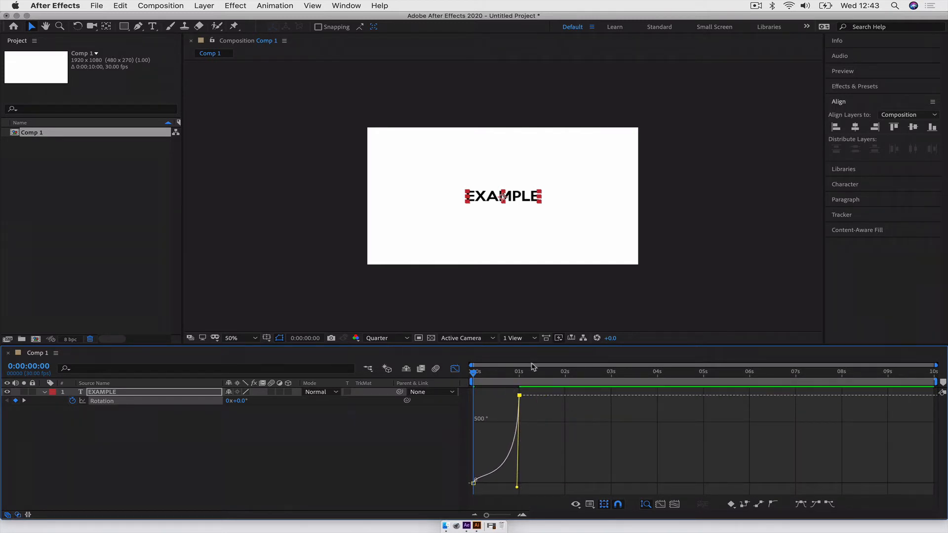
key("space")
key("space")
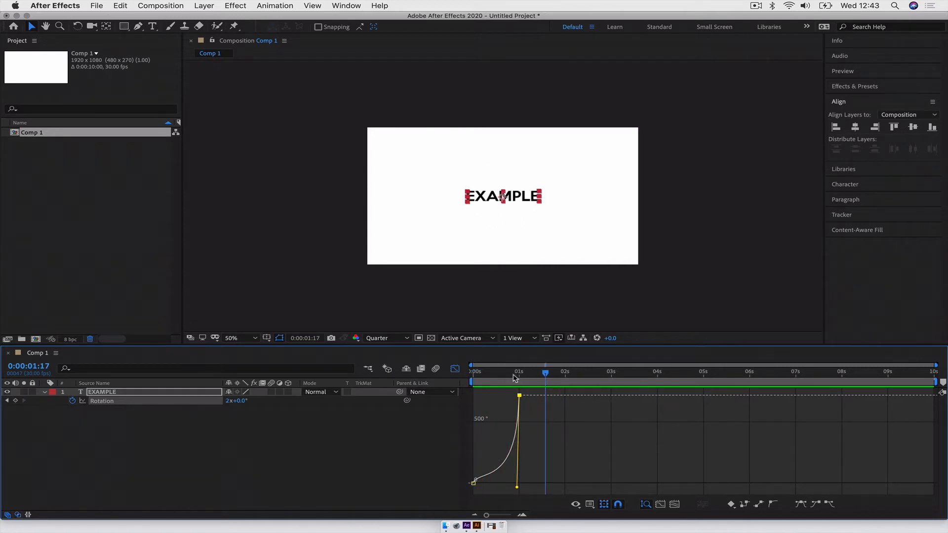
left_click_drag(474, 482, 521, 487)
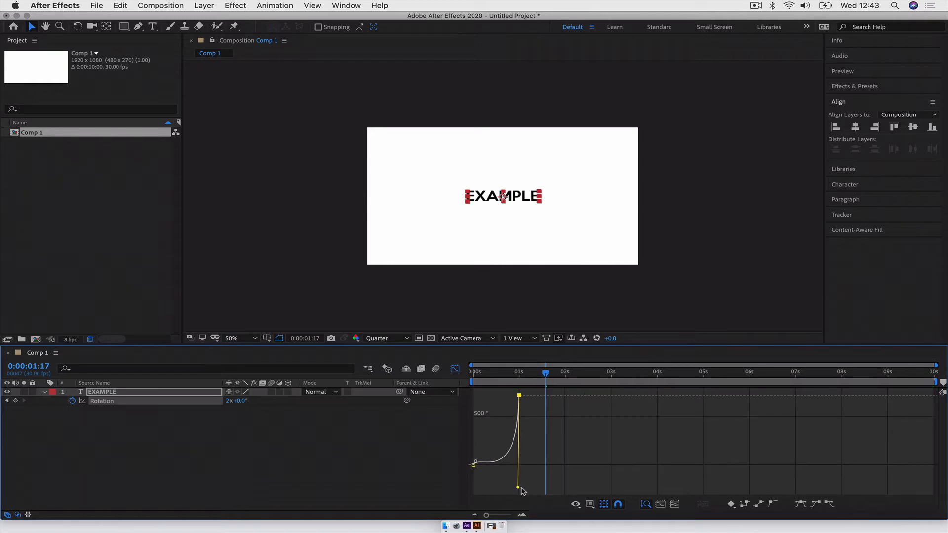
key("Home")
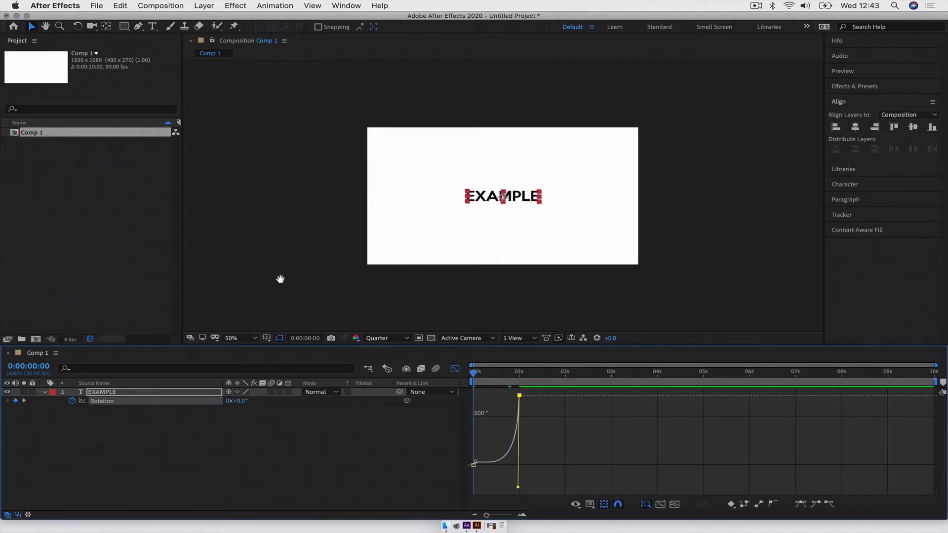
key("space")
key("space")
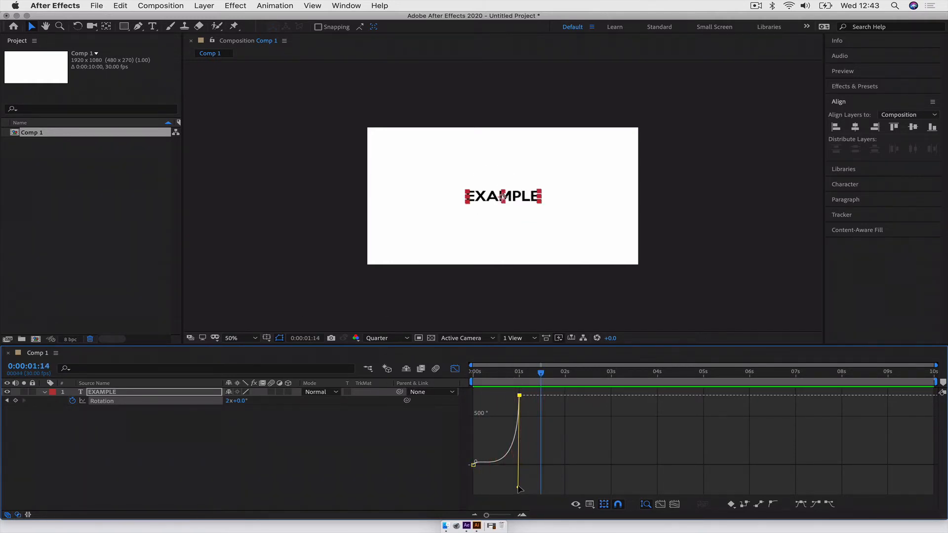
Flatten the 1-second keyframe's incoming handle back to near 0 seconds and add a Rotation keyframe of 0 revolutions at 2 seconds
left_click_drag(518, 487, 404, 373)
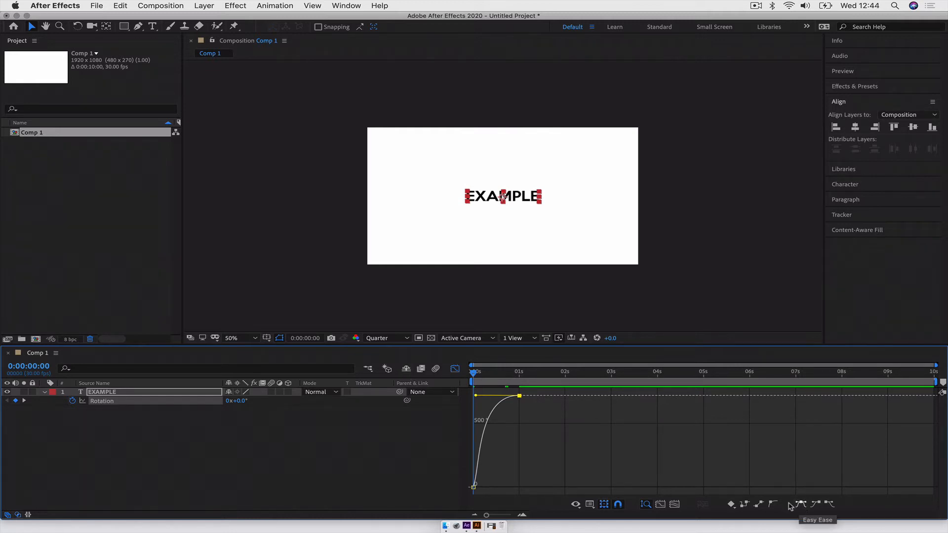
left_click(565, 373)
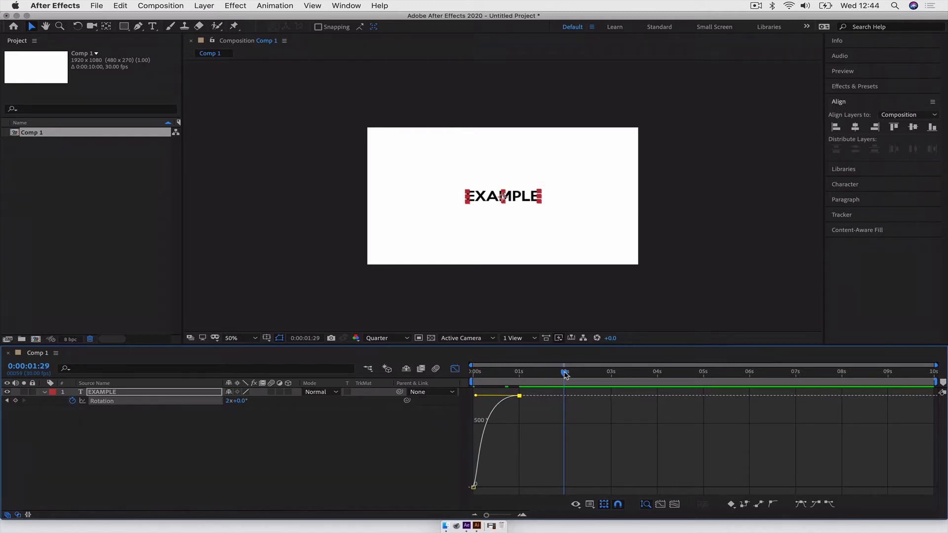
left_click(228, 401)
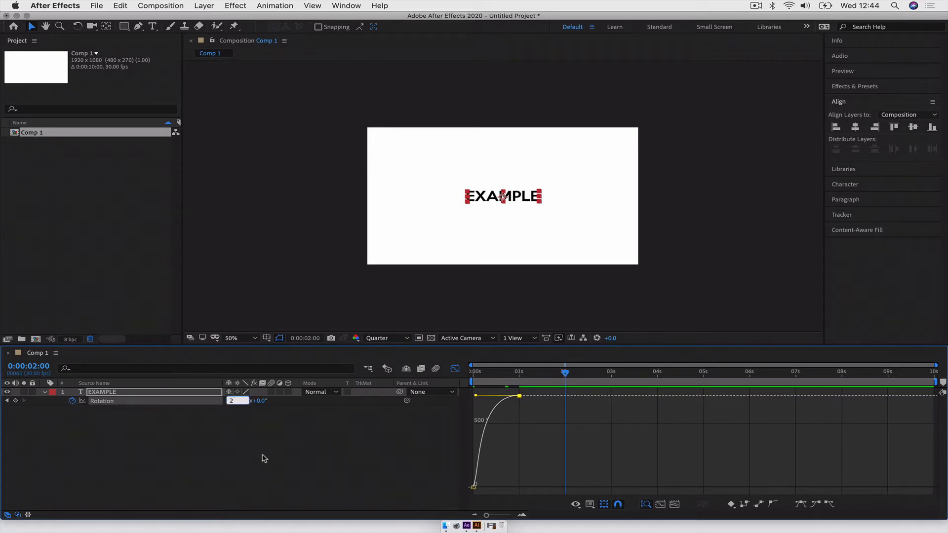
type("0")
key("Return")
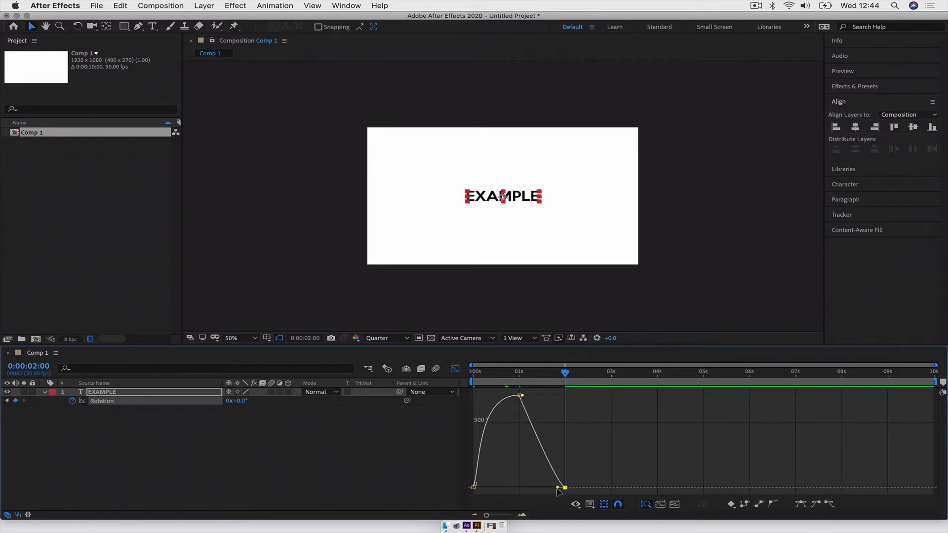
Pull the incoming handle of the 2-second Rotation keyframe steeply upward and preview the animation from the start
left_click_drag(559, 490, 614, 393)
left_click_drag(548, 375, 428, 376)
key("space")
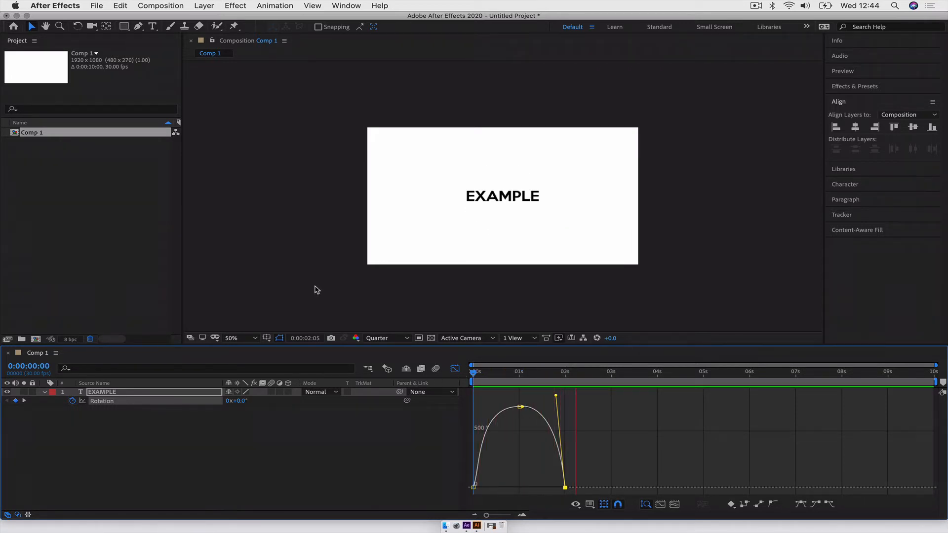
key("space")
Shift the 2-second keyframe's handle to almost directly above the keyframe and replay the animation from the start
left_click_drag(556, 396, 564, 396)
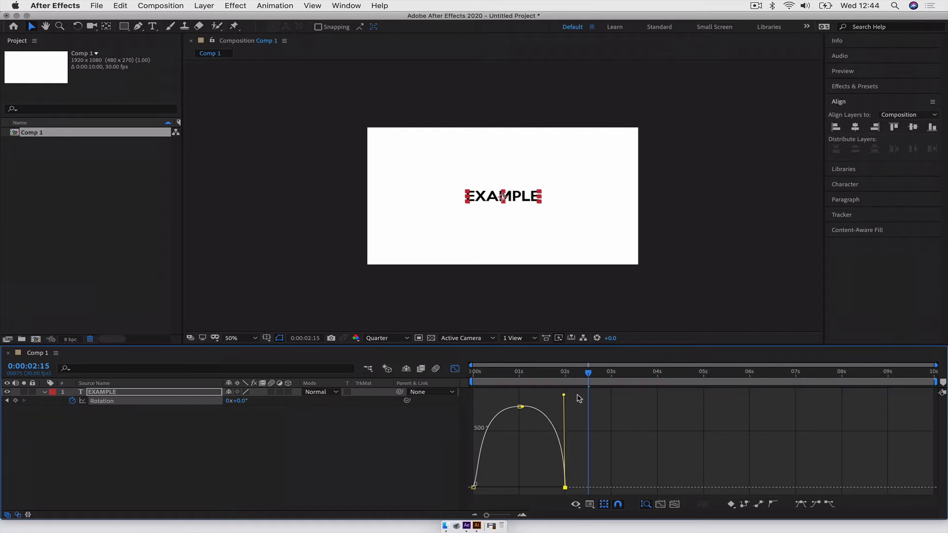
key("Home")
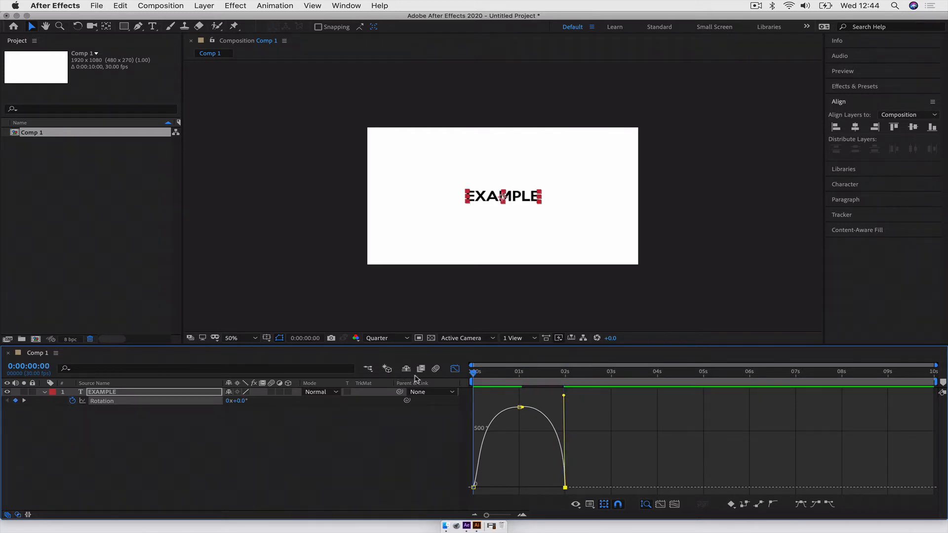
key("space")
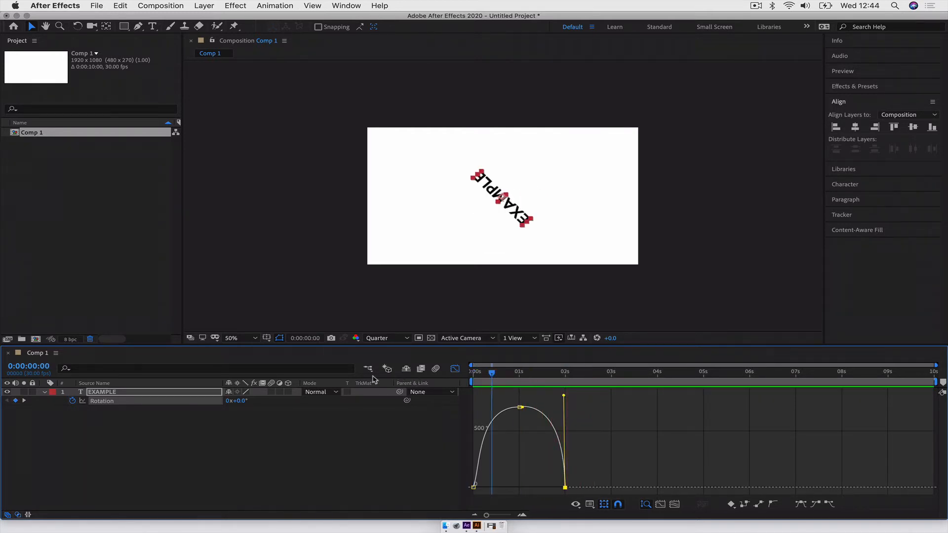
key("space")
key("space")
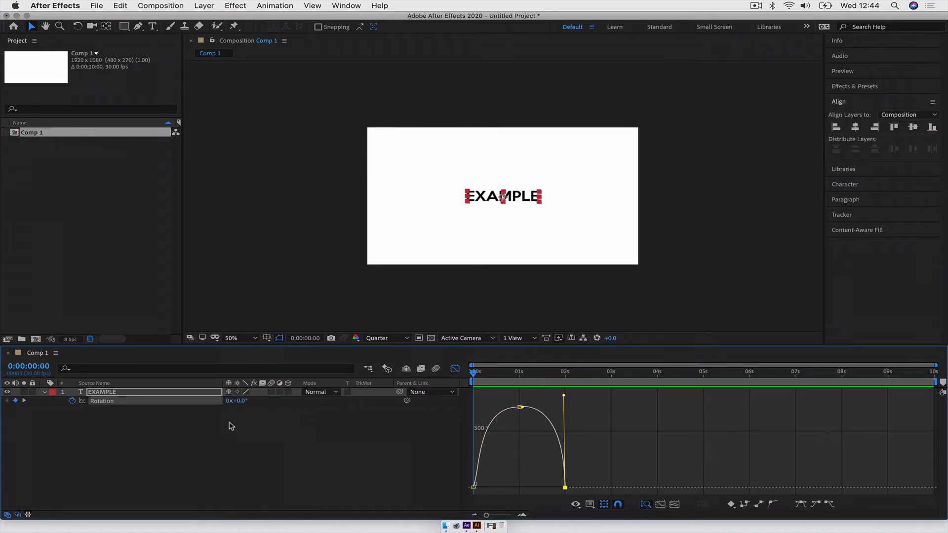
Review the EXAMPLE layer's Transform properties and the available effect categories, and collapse the layer again
left_click(220, 431)
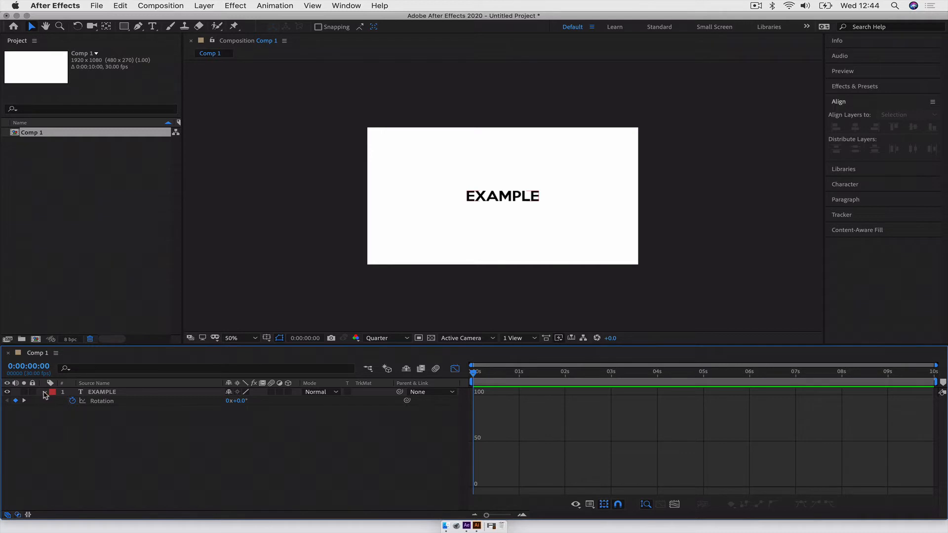
left_click(44, 393)
left_click(44, 392)
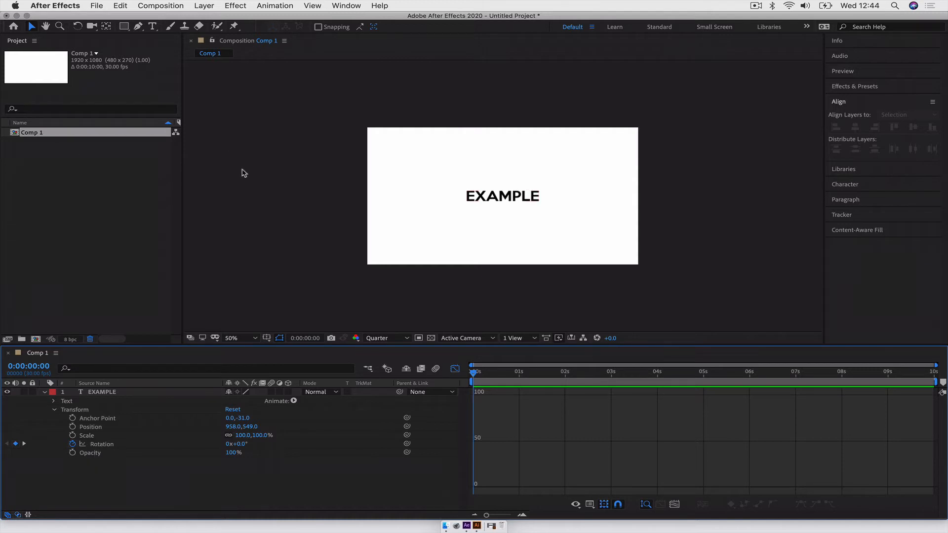
left_click(235, 5)
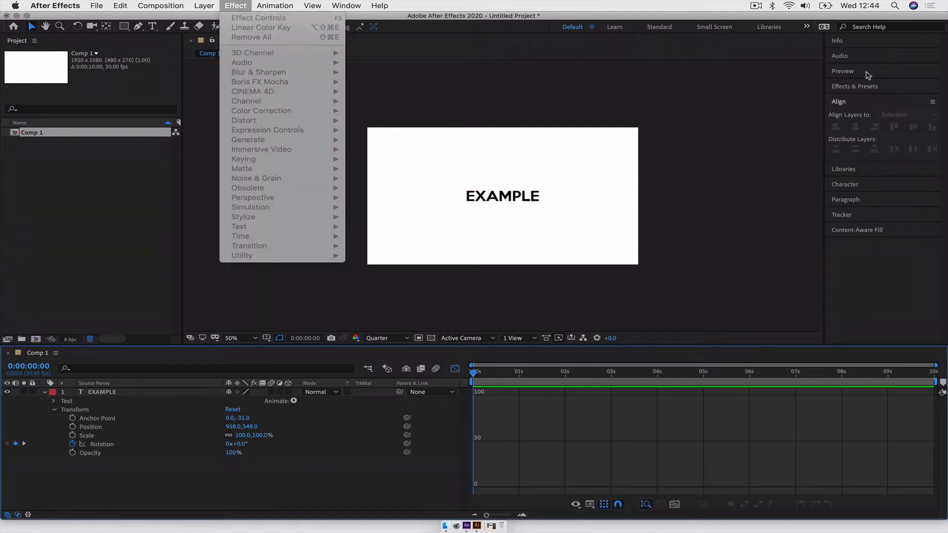
left_click(701, 186)
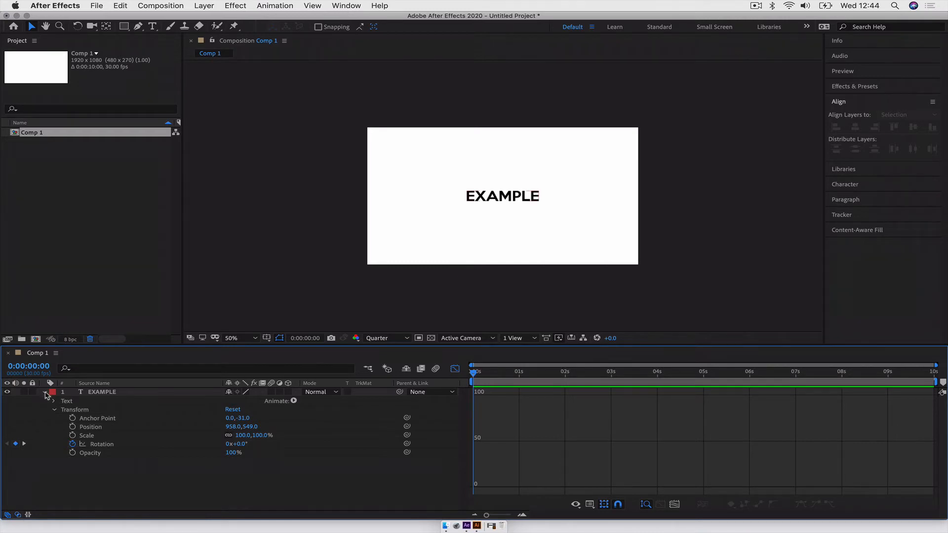
left_click(45, 392)
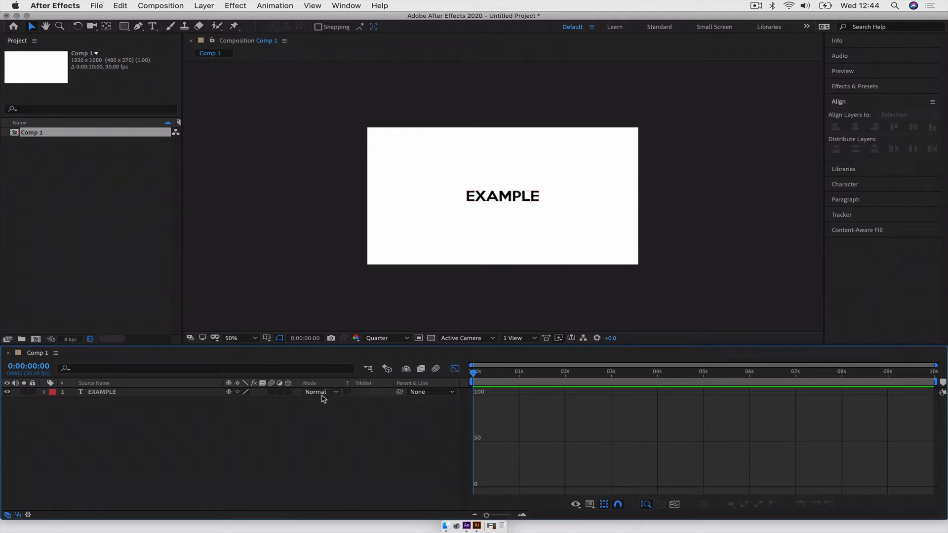
Examine the EXAMPLE layer's Rotation curve in the Graph Editor with the layer selected and deselected
left_click(93, 392)
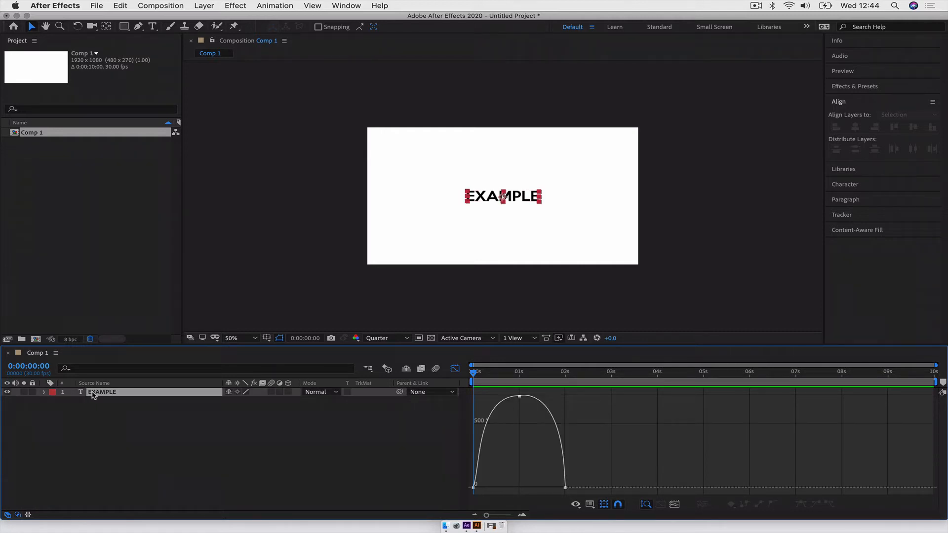
mouse_move(535, 401)
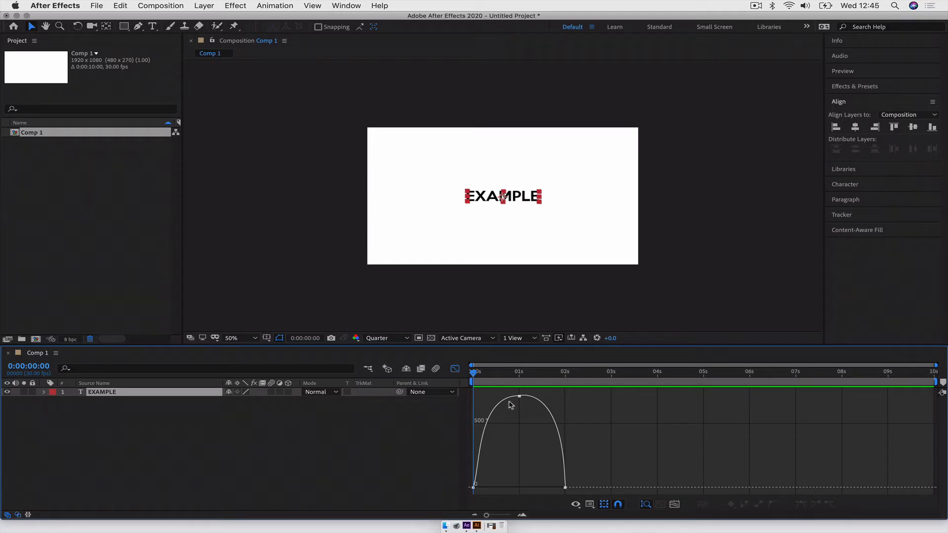
left_click(373, 446)
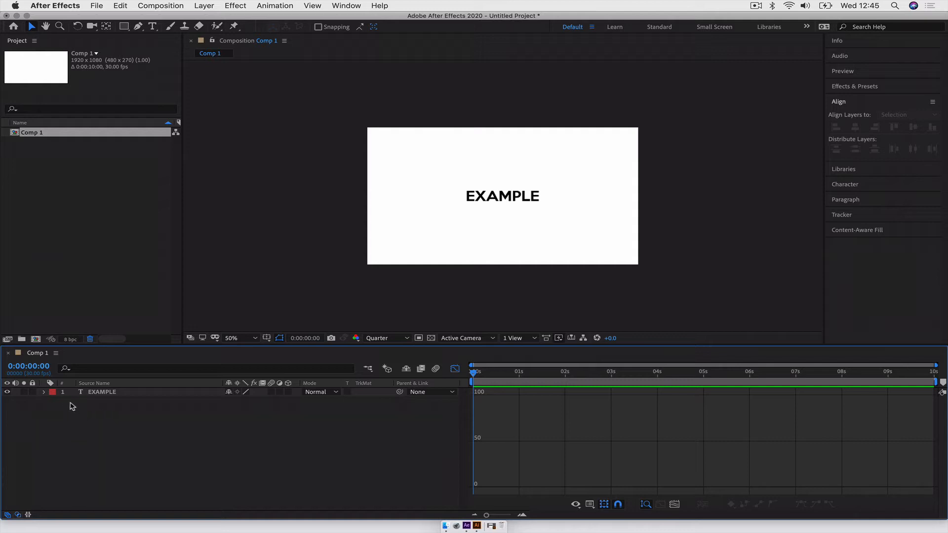
left_click(94, 392)
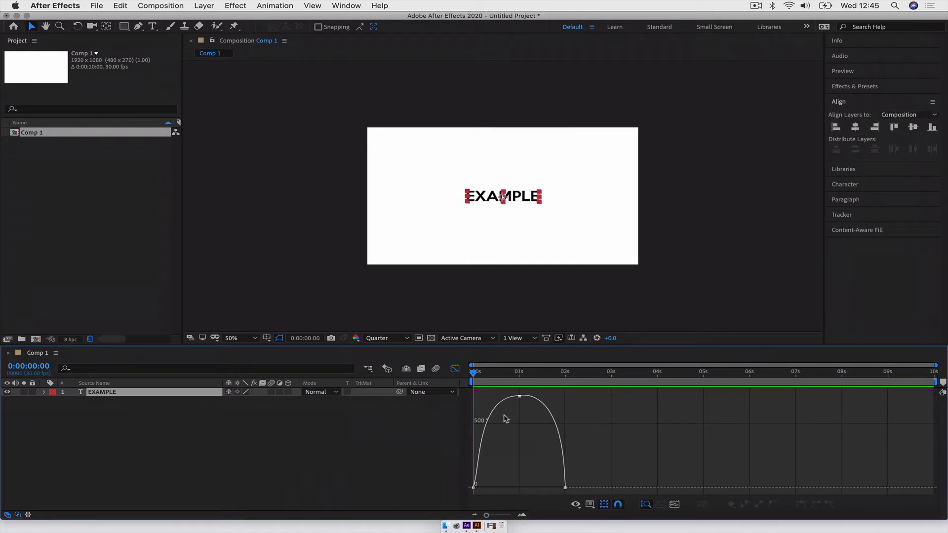
Return from the Graph Editor to the layer bars and review the EXAMPLE layer's Time commands, including Time Stretch
left_click(454, 370)
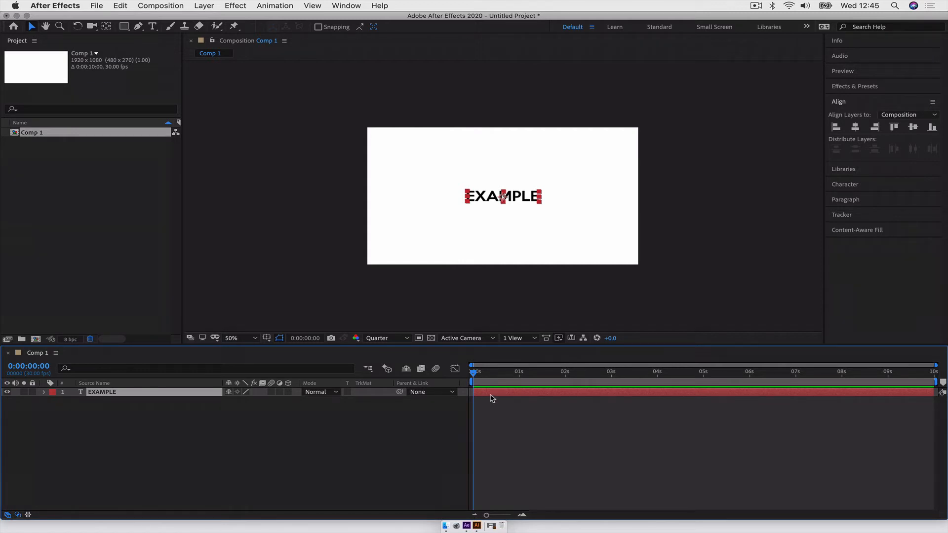
right_click(492, 397)
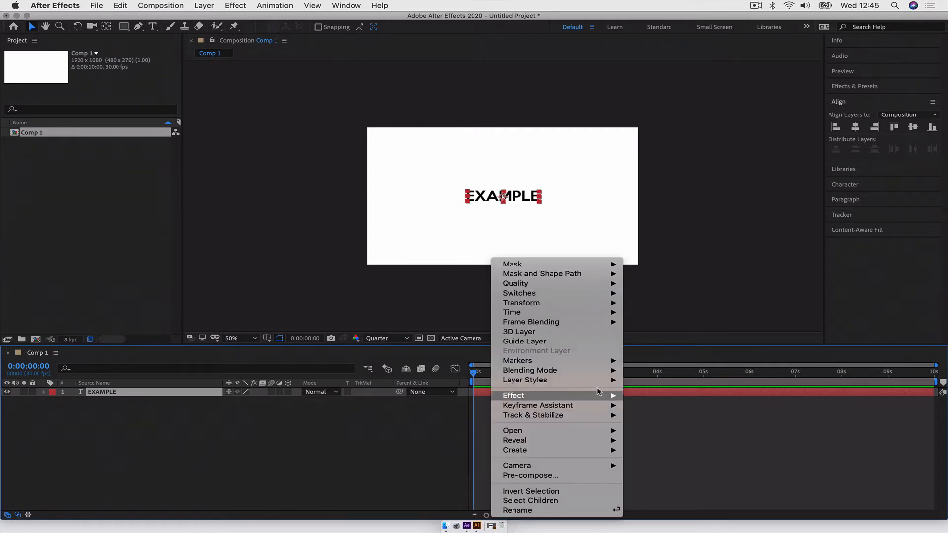
mouse_move(548, 314)
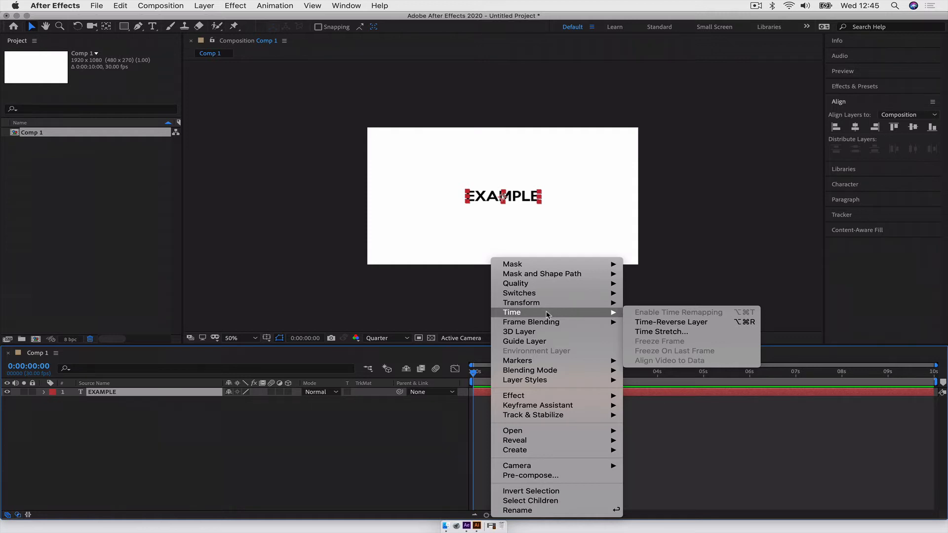
left_click(434, 442)
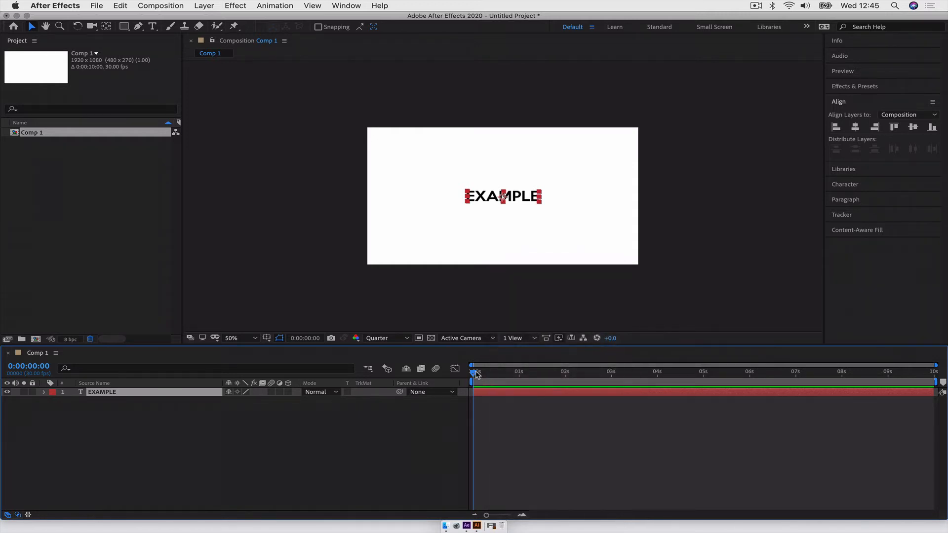
left_click_drag(474, 372, 585, 374)
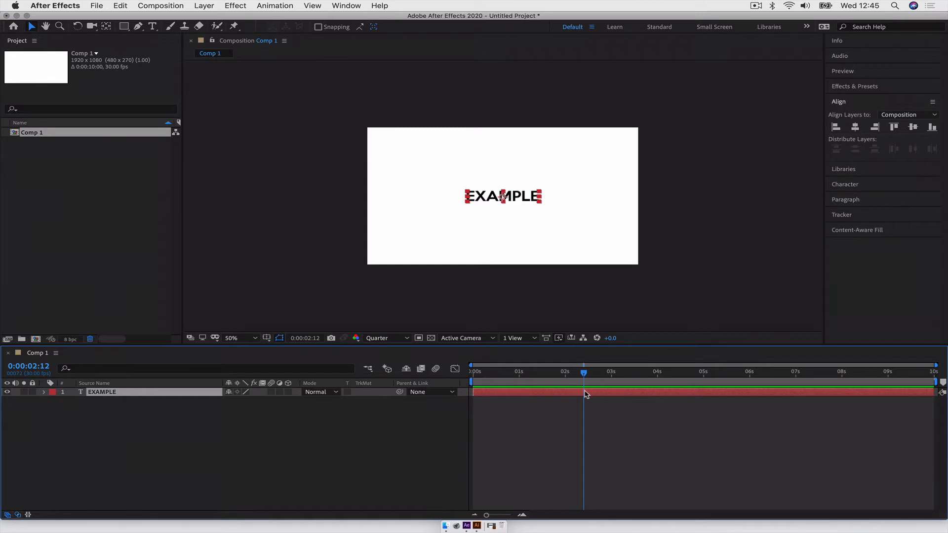
right_click(586, 394)
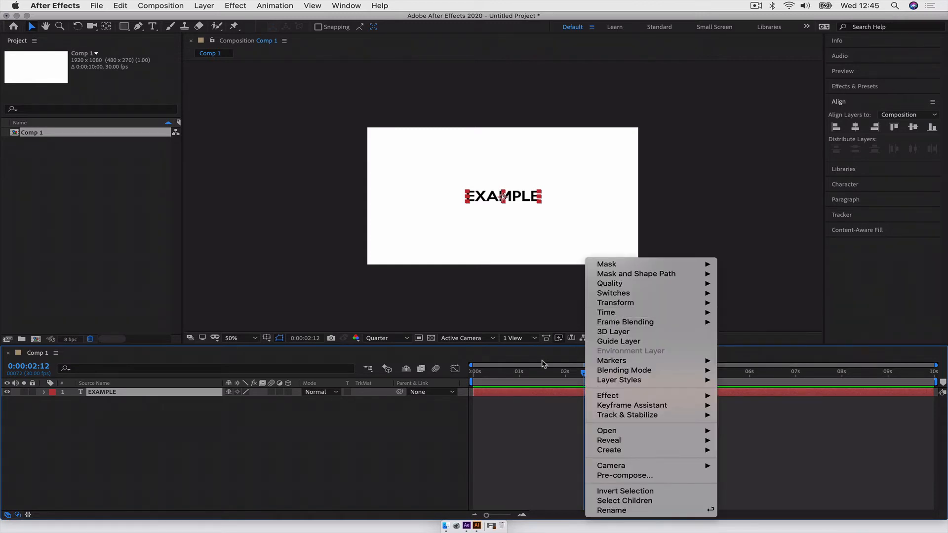
mouse_move(630, 312)
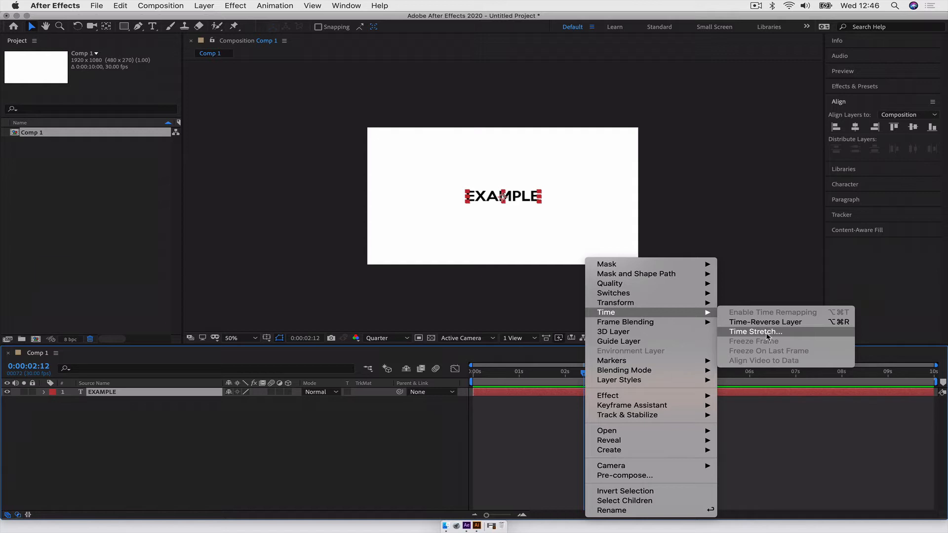
left_click(548, 435)
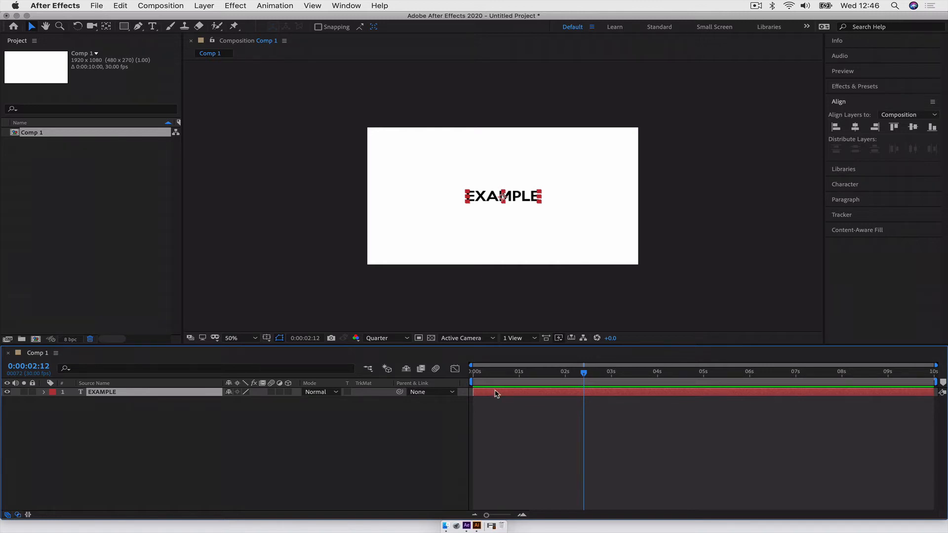
Preview the rotation animation from the start of the timeline at its current speed
left_click_drag(495, 375, 436, 375)
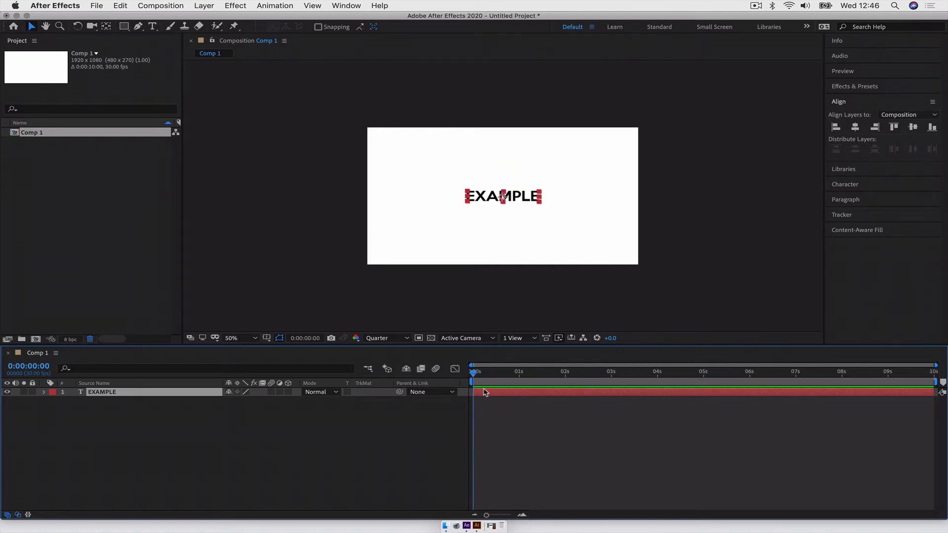
key("space")
key("space")
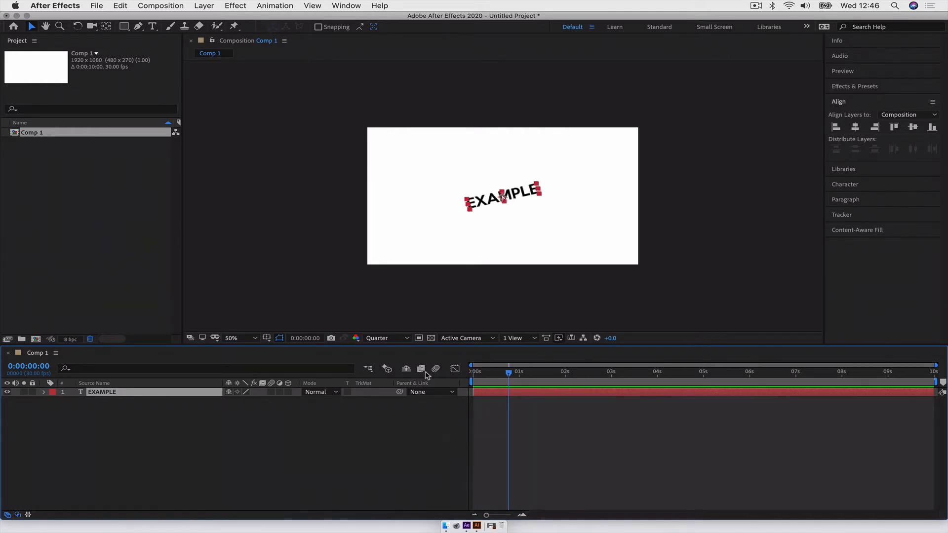
Time-stretch the EXAMPLE layer with a Stretch Factor of 50, holding the layer in-point, and preview the faster animation
right_click(491, 395)
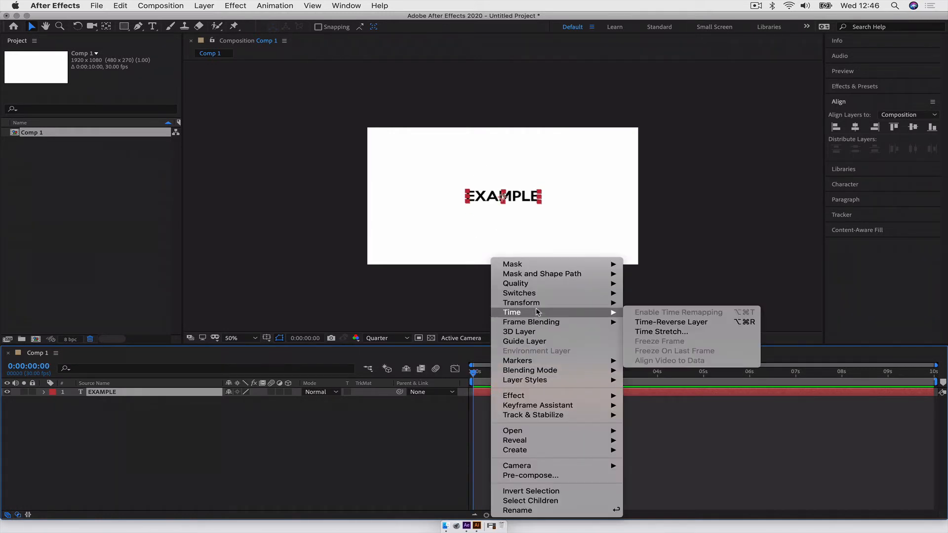
left_click(639, 332)
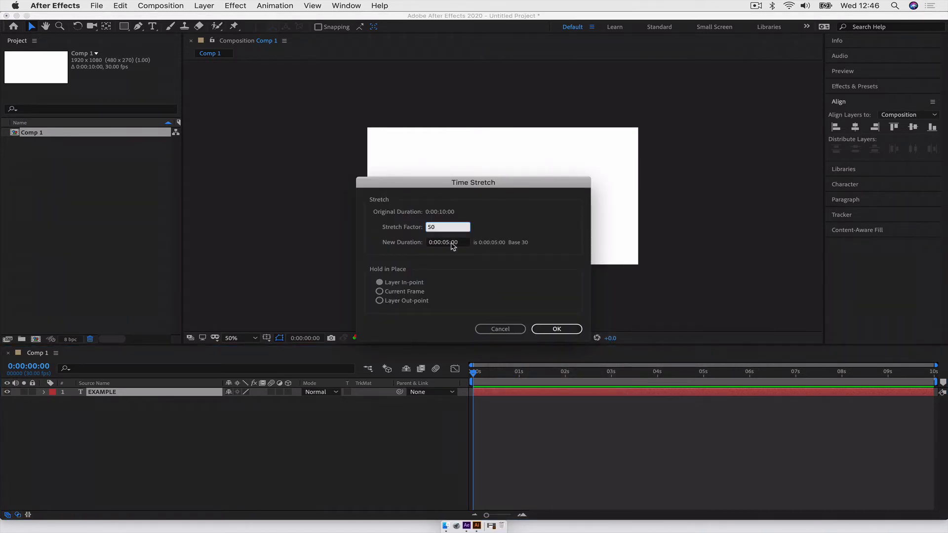
left_click(554, 328)
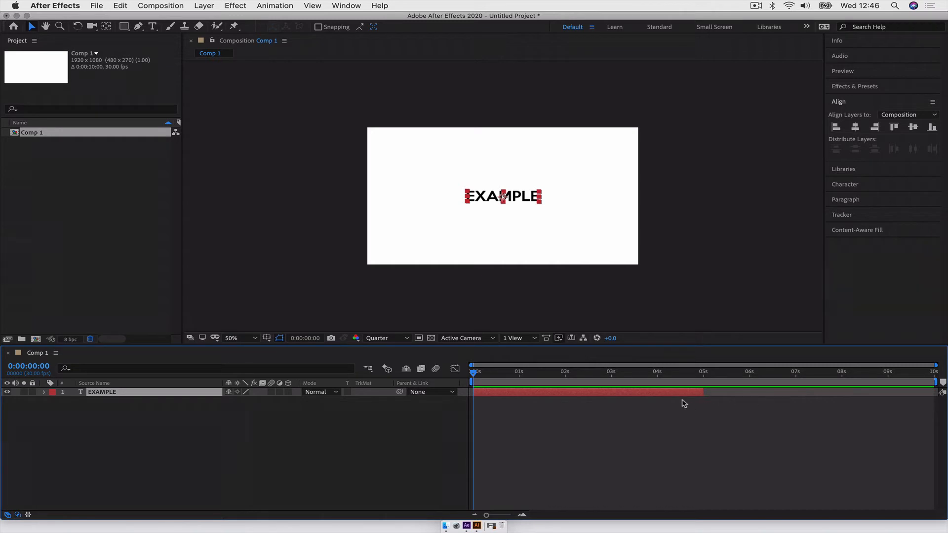
key("space")
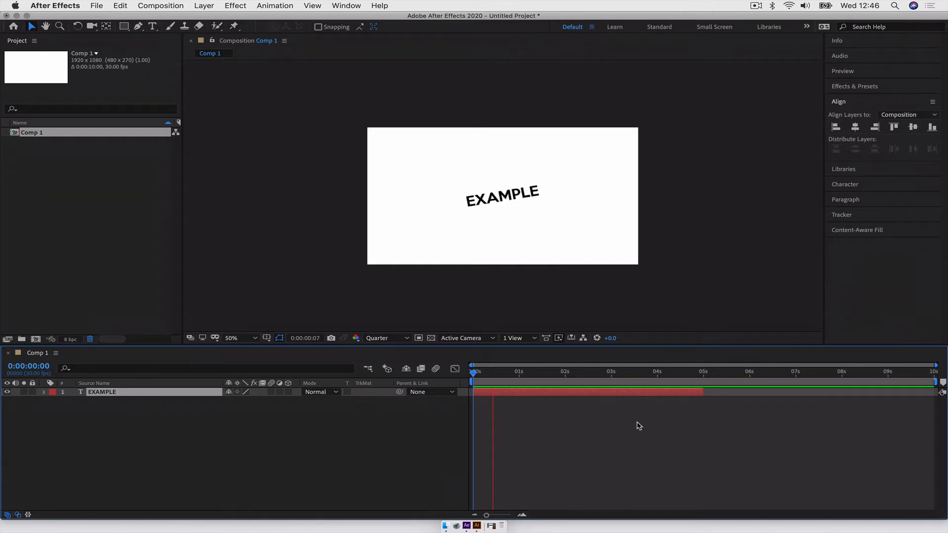
key("space")
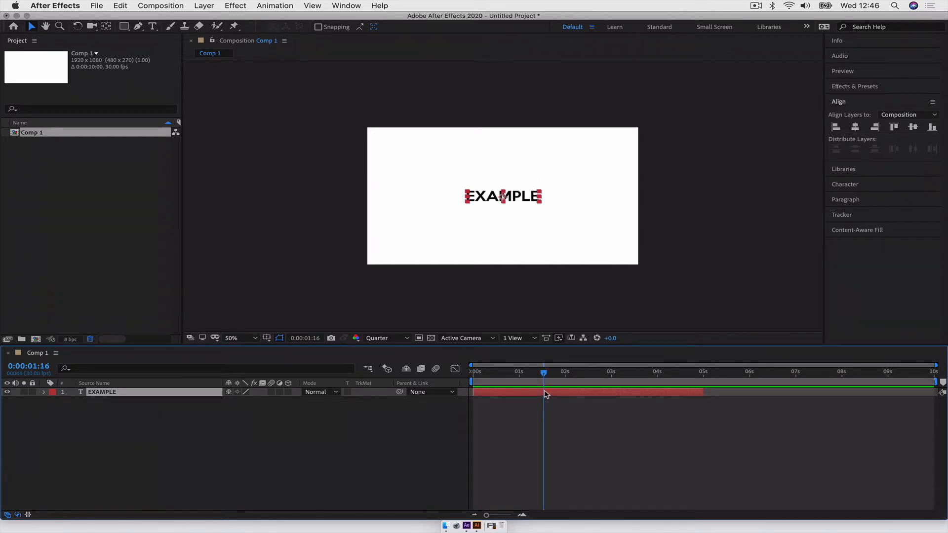
Set the EXAMPLE layer's Time Stretch factor to 200 and preview the slower animation from the start
right_click(546, 393)
mouse_move(590, 313)
left_click(742, 332)
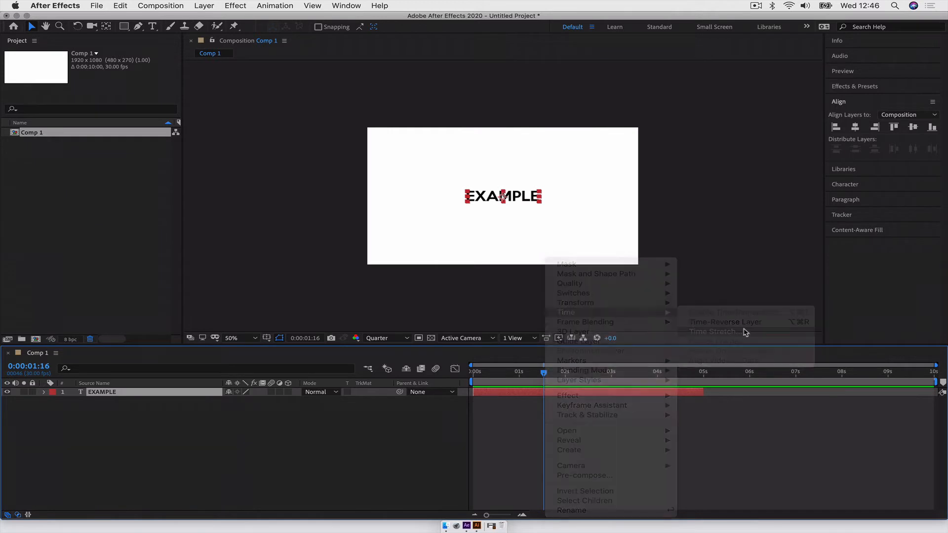
type("200")
key("Return")
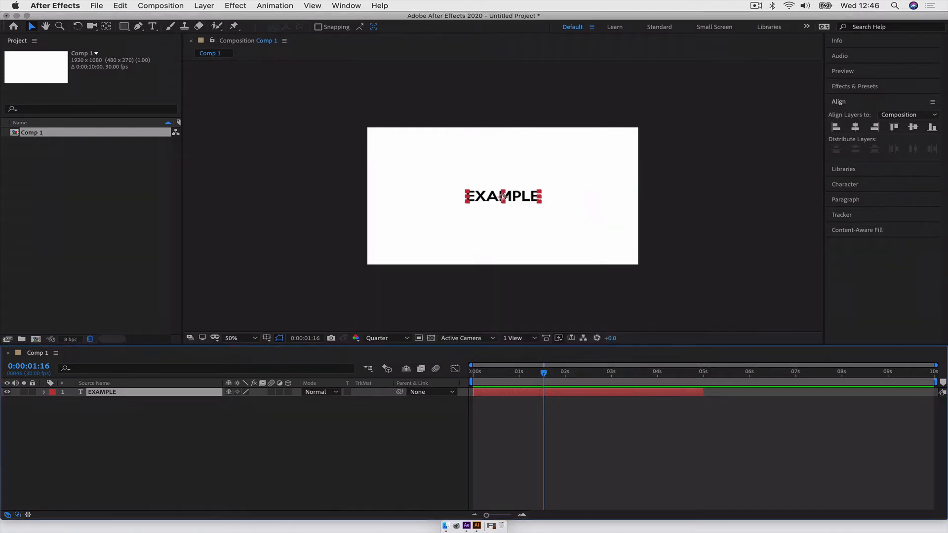
key("space")
key("space")
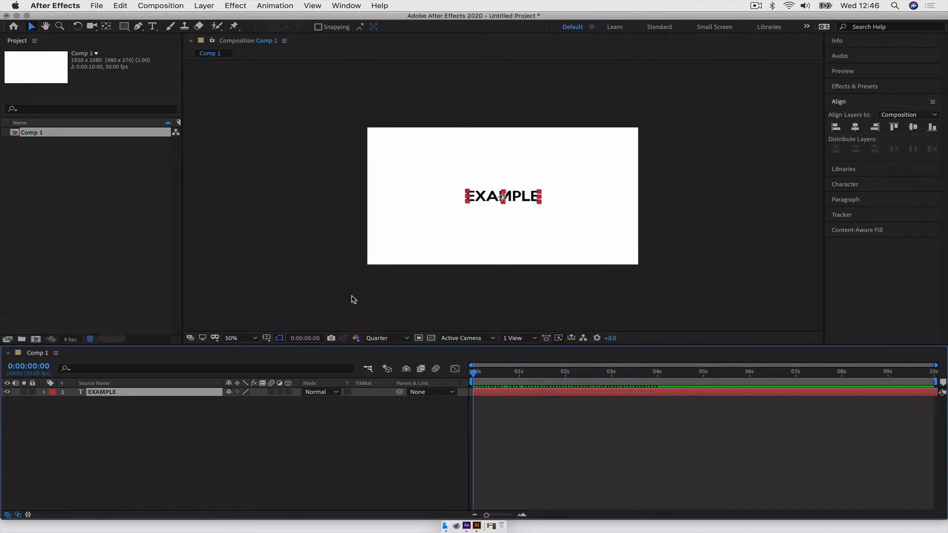
key("space")
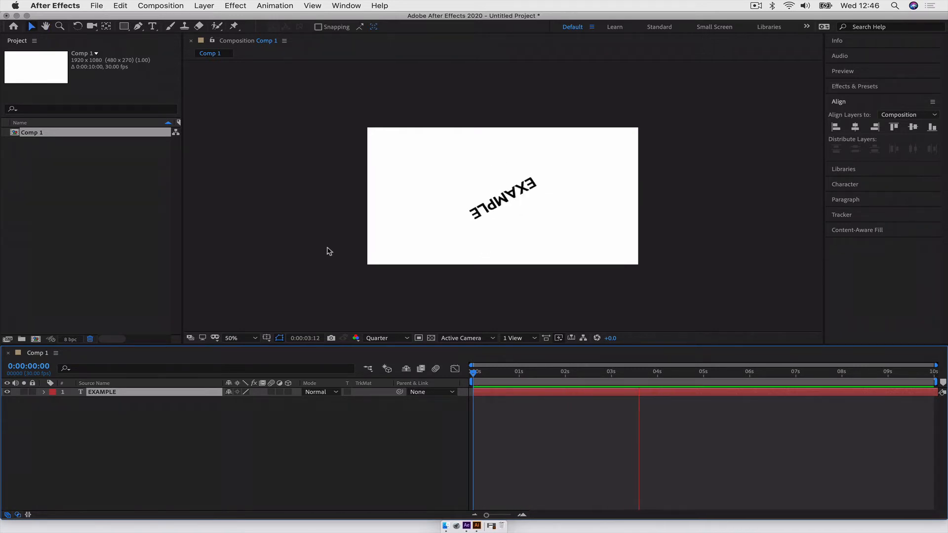
key("space")
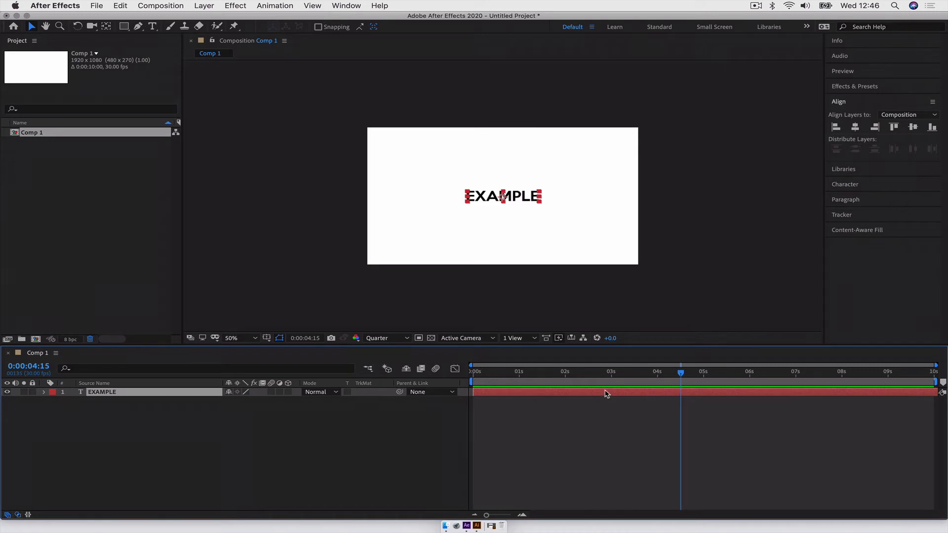
Restore the EXAMPLE layer's original 10-second duration with Time Stretch and return the playhead to the start
right_click(606, 393)
key("Escape")
key("Return")
left_click_drag(503, 374, 378, 376)
Duplicate the EXAMPLE layer and set the copy's Time Stretch factor to 120, holding the layer in-point
left_click(533, 433)
left_click(507, 394)
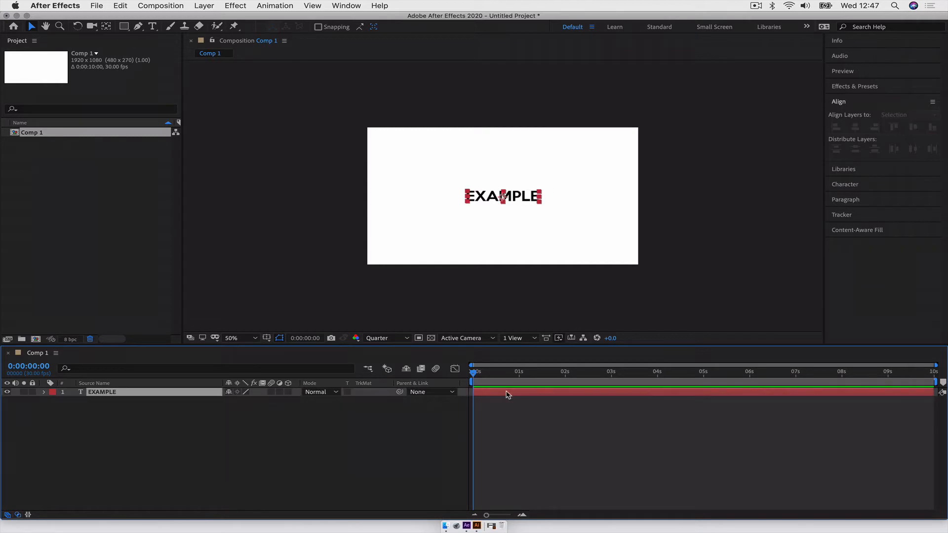
key("cmd+d")
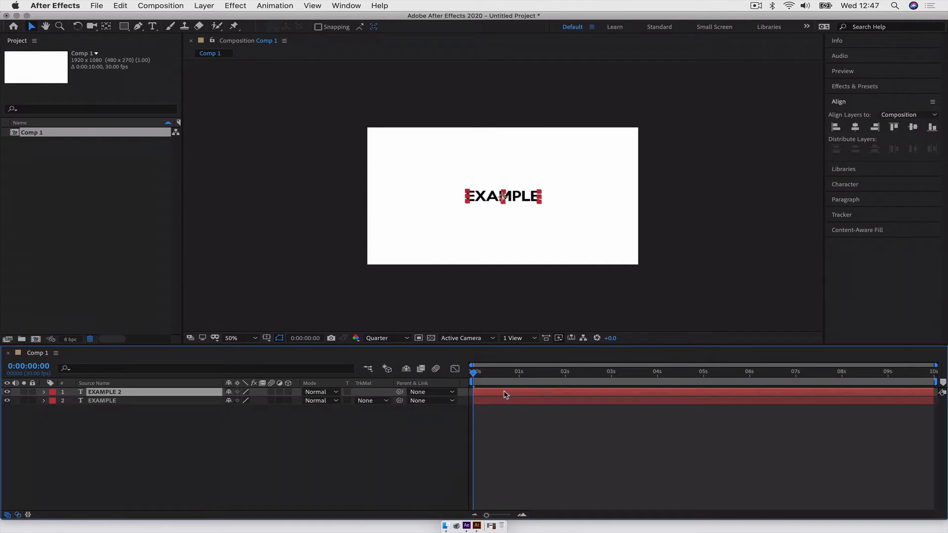
right_click(505, 395)
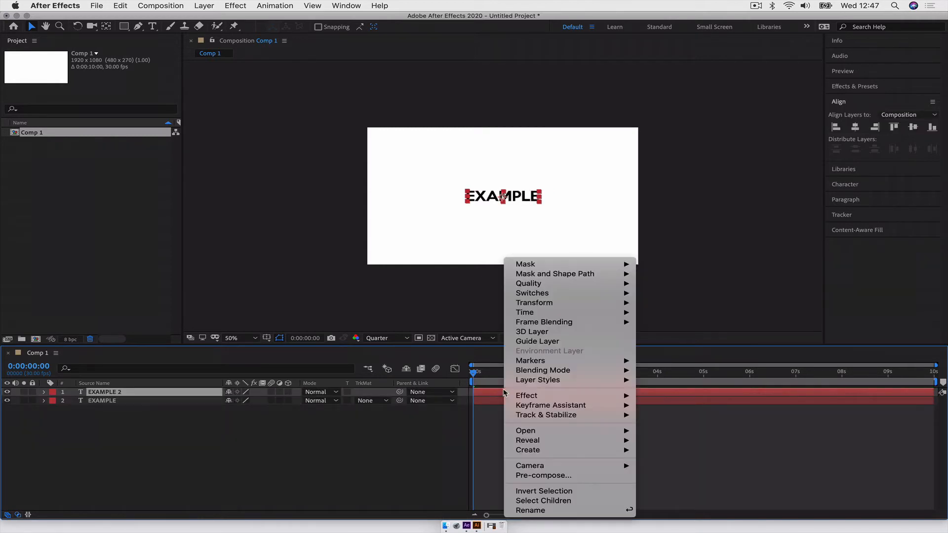
mouse_move(556, 313)
left_click(670, 331)
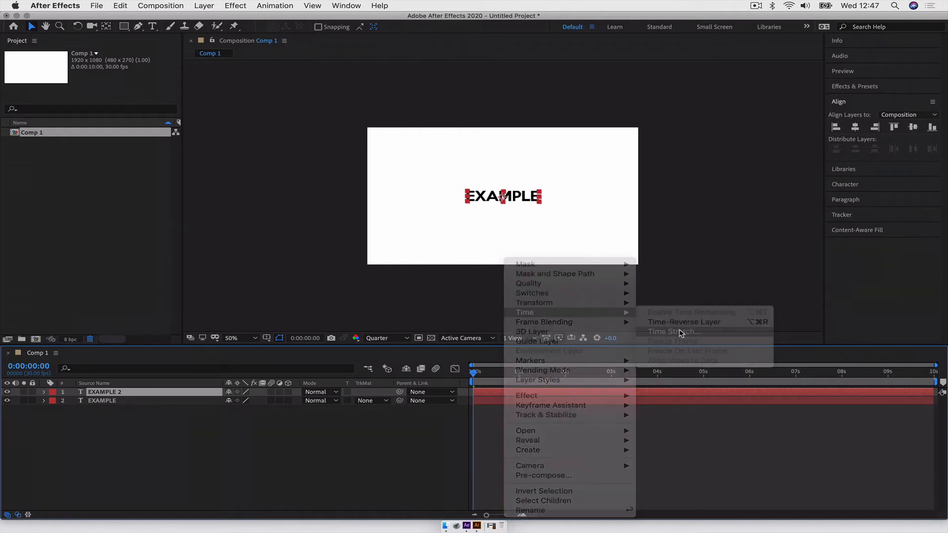
type("120")
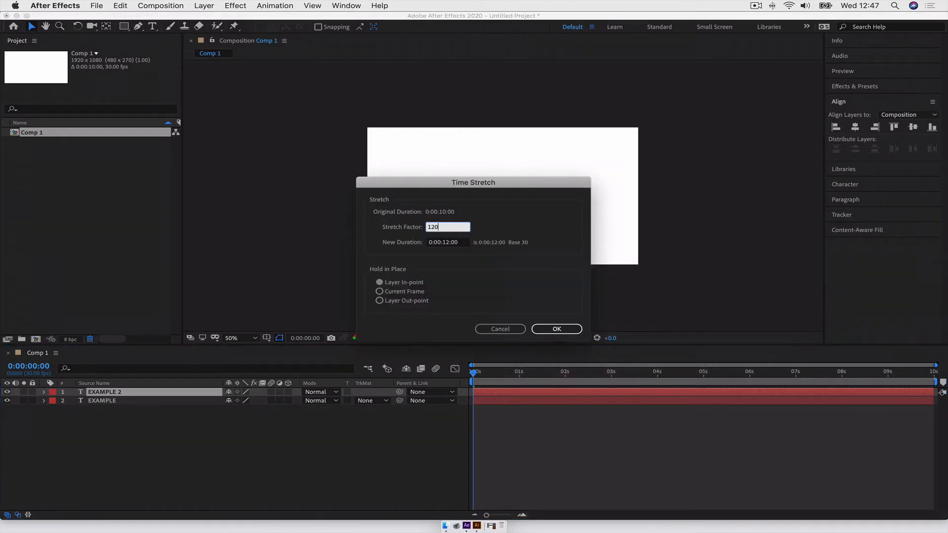
key("Return")
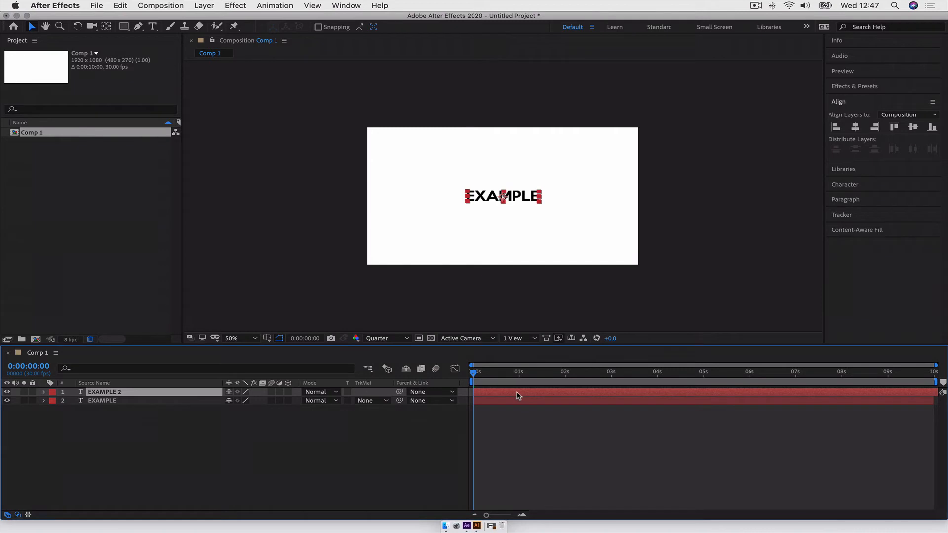
Duplicate the EXAMPLE 2 layer and set the new copy's Time Stretch factor to 140
key("super+d")
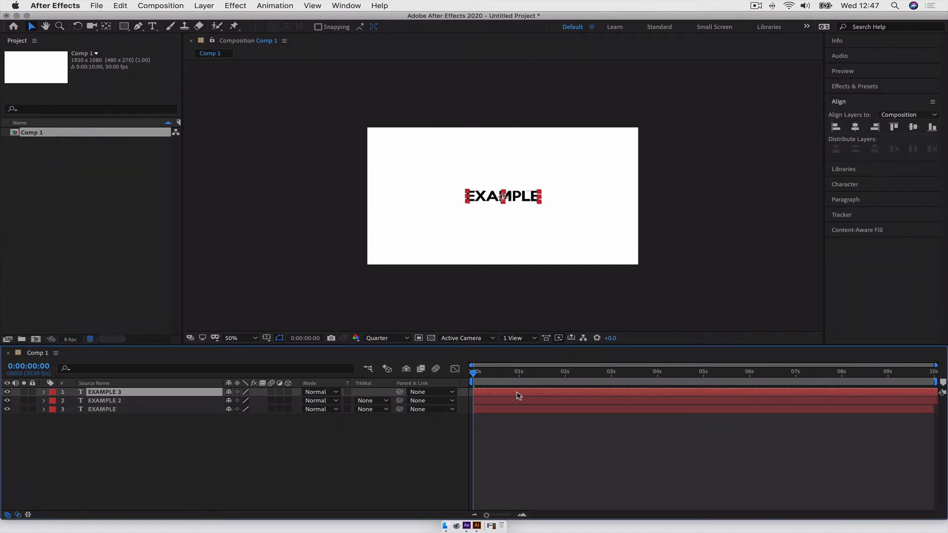
right_click(517, 396)
mouse_move(572, 313)
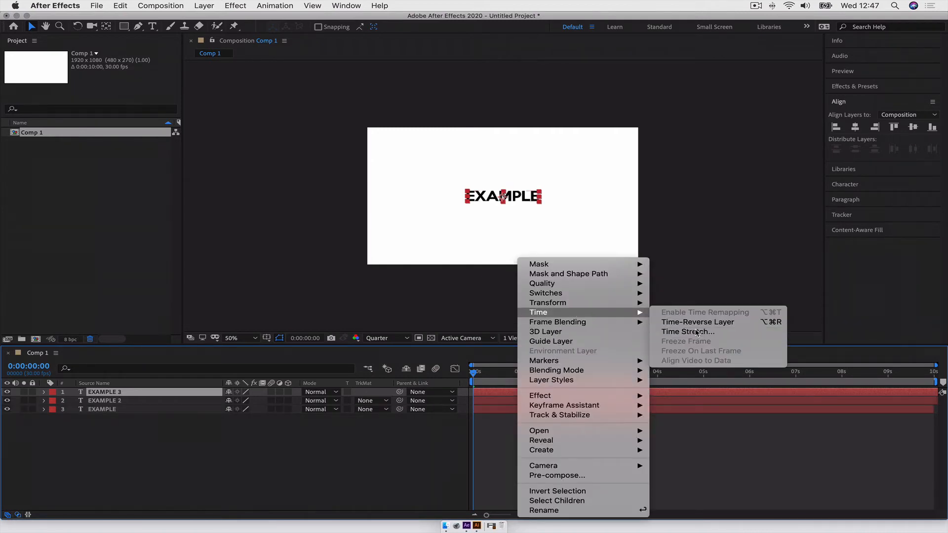
left_click(697, 332)
type("14")
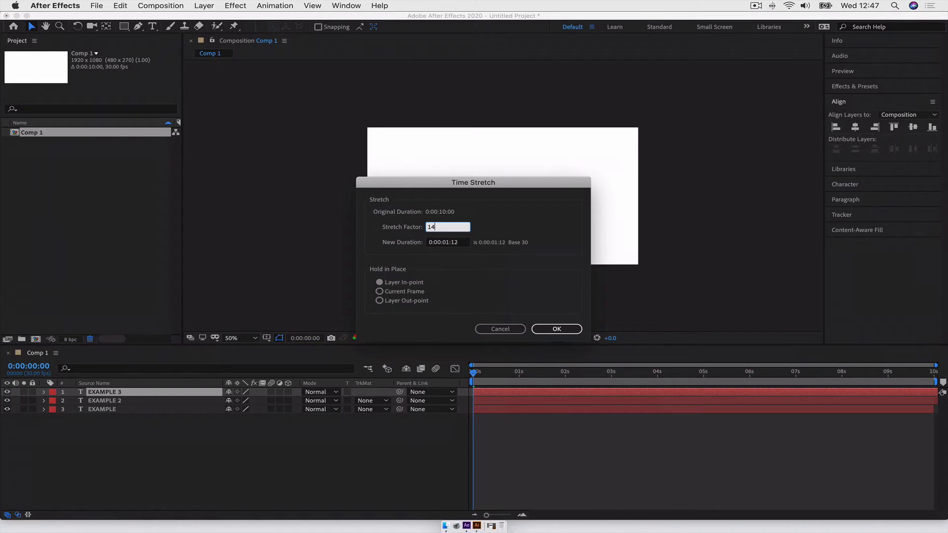
type("0")
key("Return")
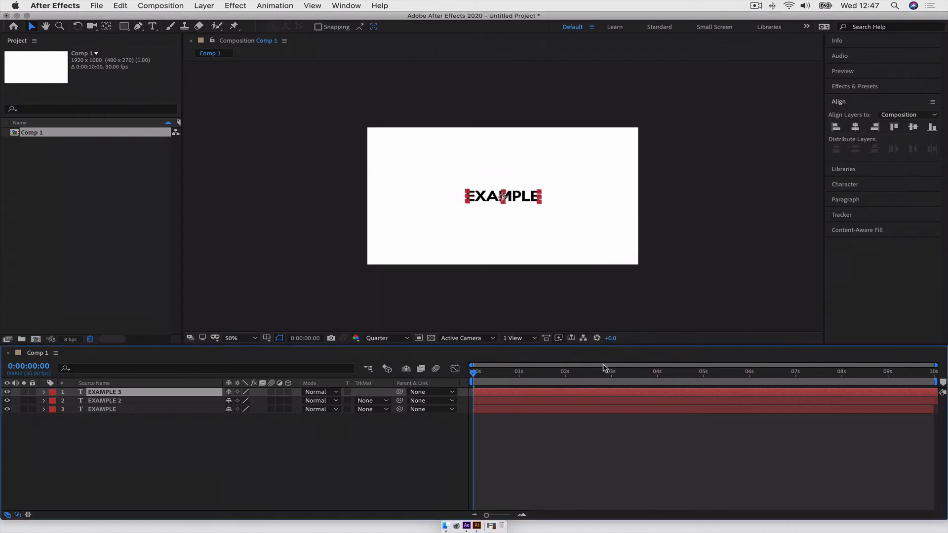
Duplicate the EXAMPLE 3 layer and apply a new Time Stretch factor to the copy
key("super+d")
right_click(564, 394)
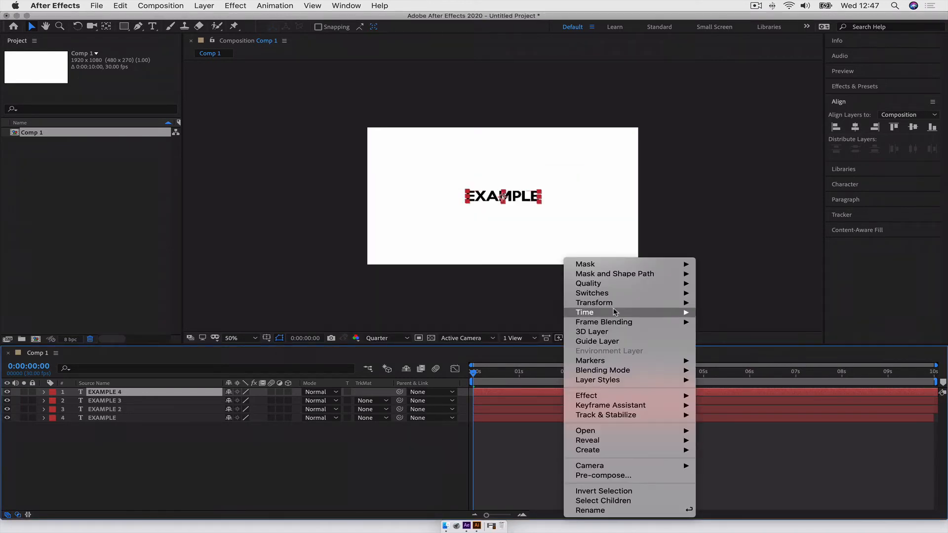
mouse_move(616, 311)
left_click(735, 332)
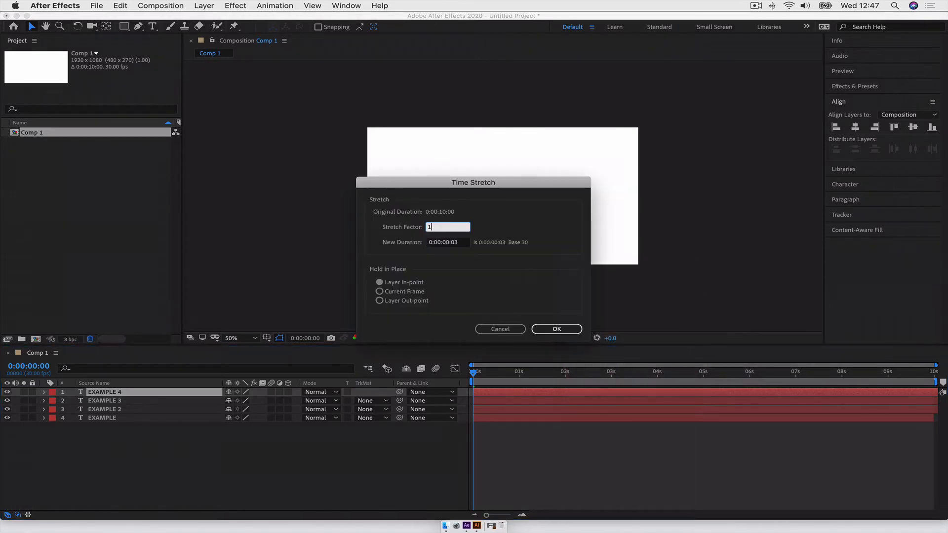
key("Return")
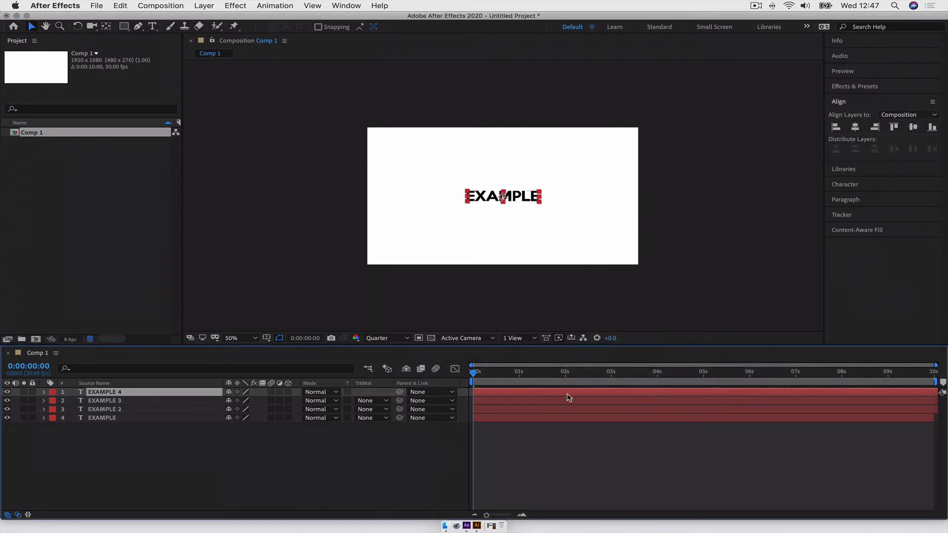
Duplicate the EXAMPLE 4 layer and set the new copy's Time Stretch factor to 180, holding the layer in-point
key("super+f")
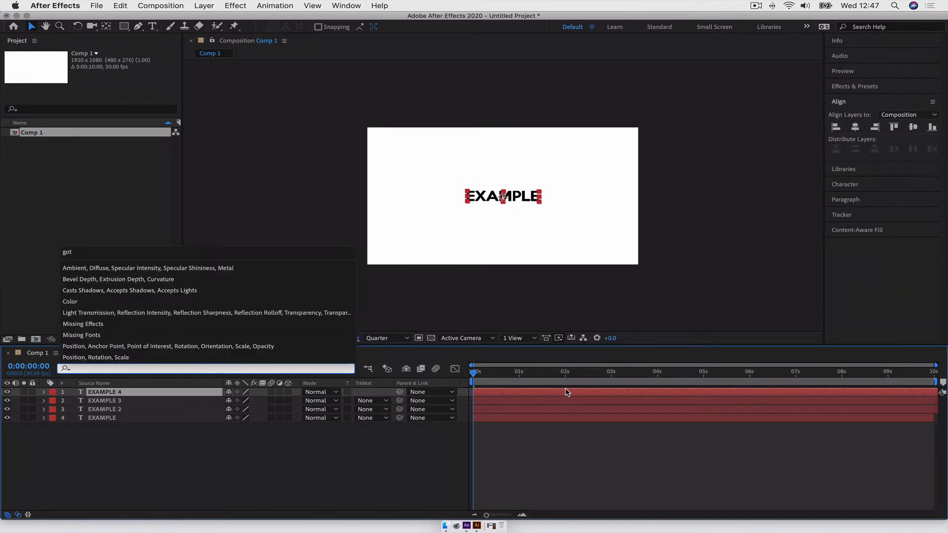
key("Escape")
key("super+d")
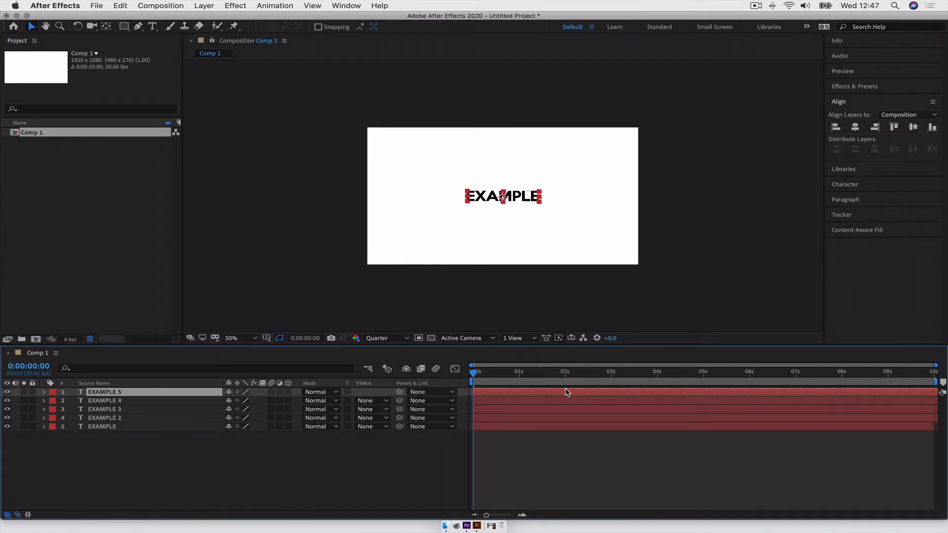
right_click(567, 392)
mouse_move(669, 316)
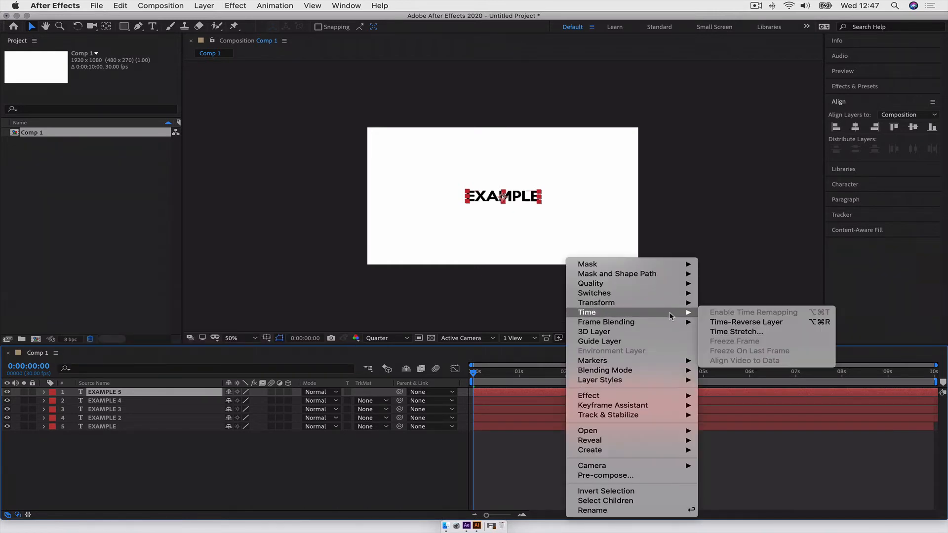
left_click(732, 332)
type("180")
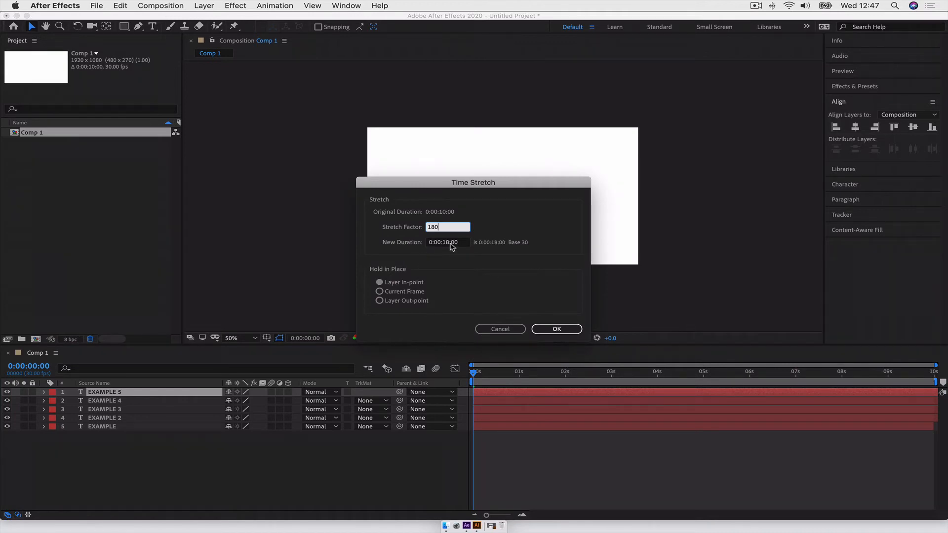
left_click(556, 329)
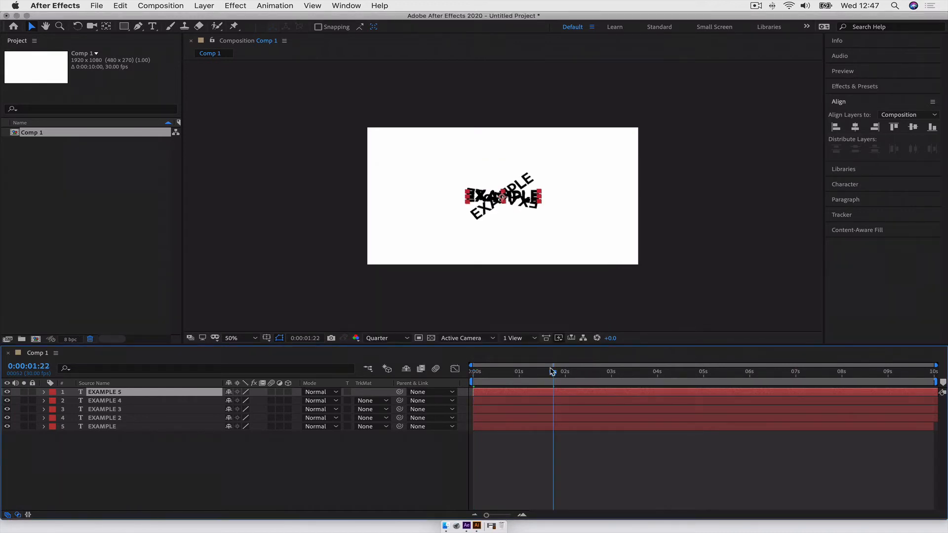
Preview the staggered rotations of all five text layers from the start and return the playhead to the beginning
left_click(288, 262)
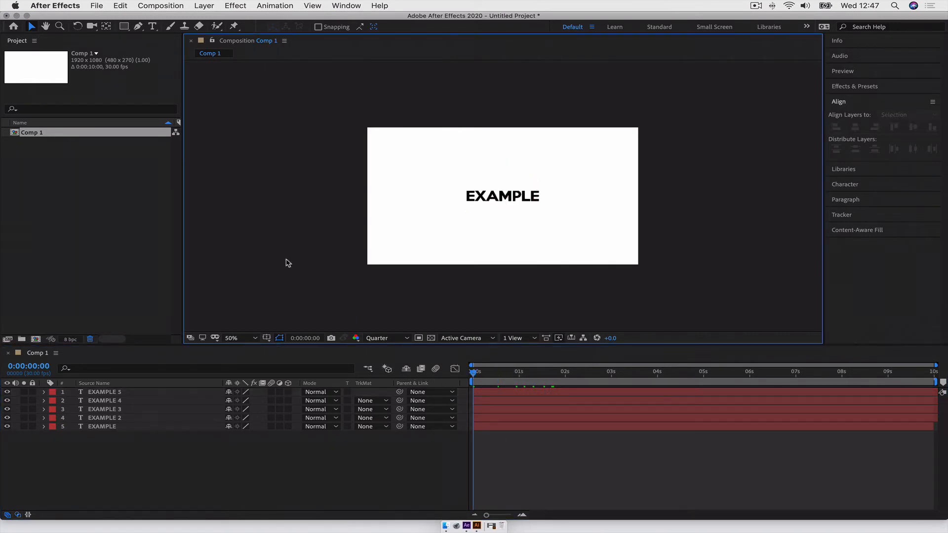
key("space")
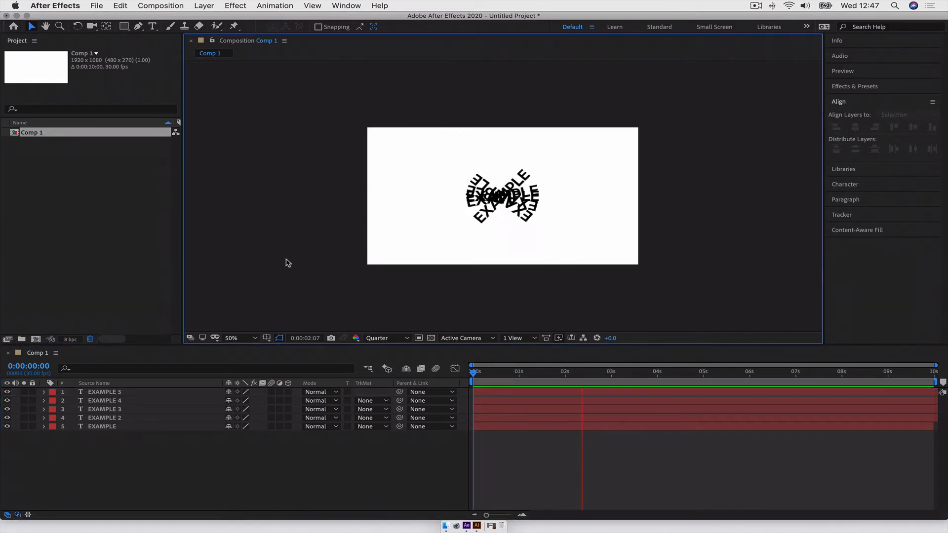
key("space")
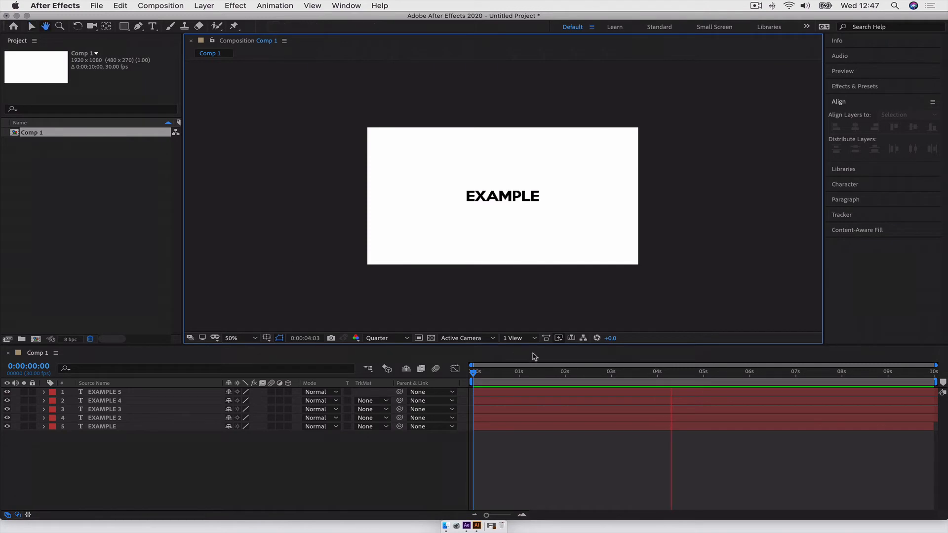
key("Home")
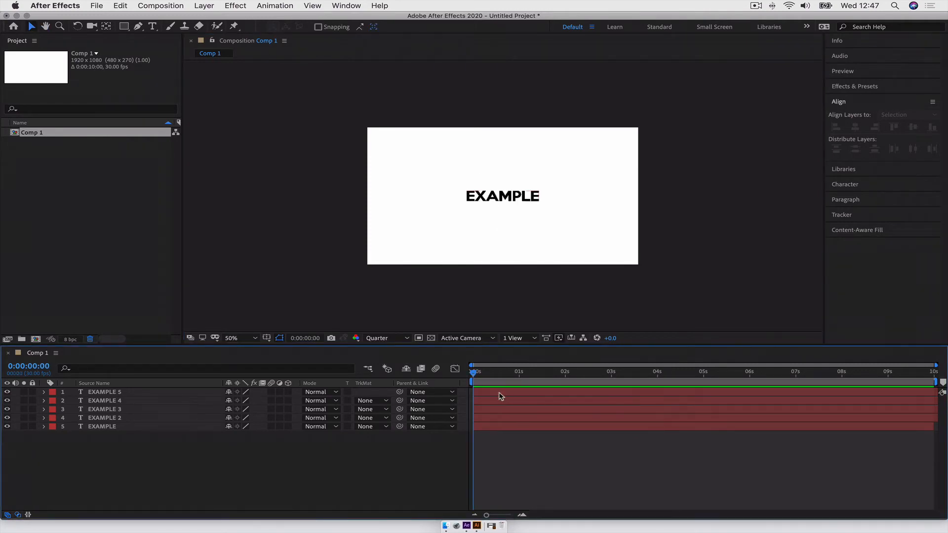
Set the EXAMPLE 2 layer's opacity to 80%
left_click(495, 419)
key("t")
left_click(232, 426)
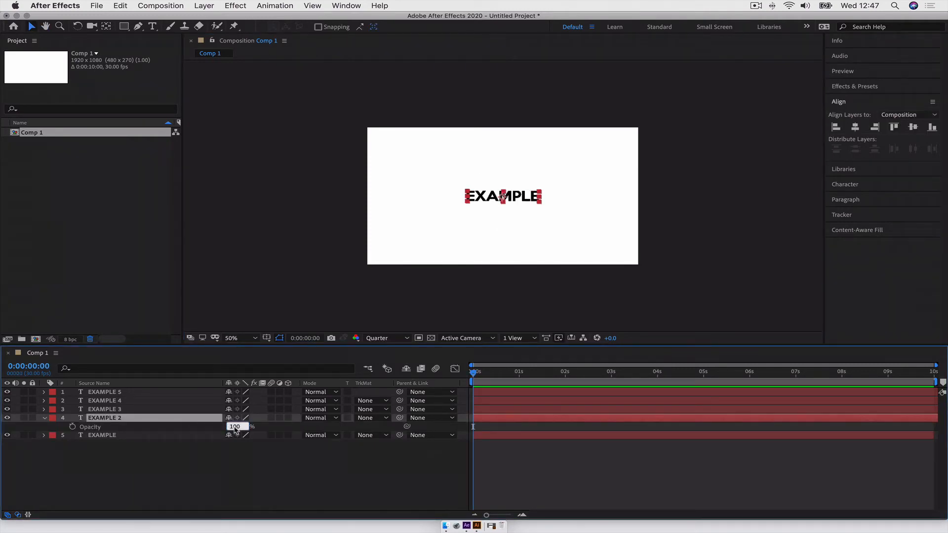
type("80")
key("Return")
Set the EXAMPLE 3 layer's opacity to 60%
left_click(148, 409)
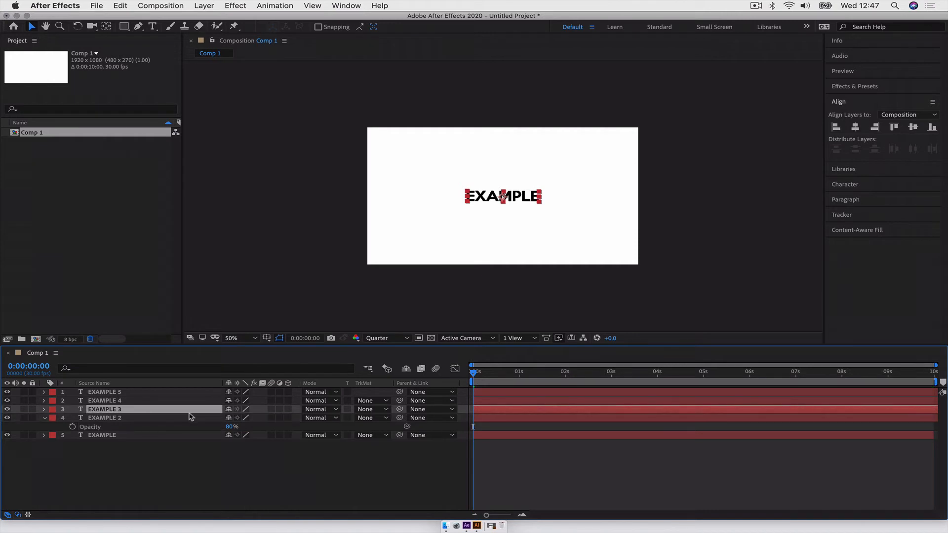
key("t")
left_click(231, 418)
type("60")
key("Return")
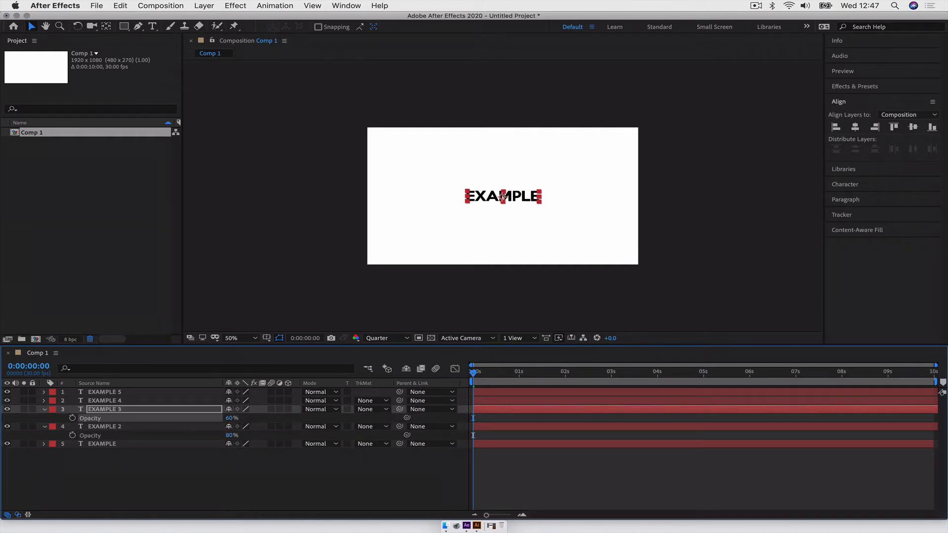
Set the EXAMPLE 4 layer's opacity to 40%
left_click(101, 400)
key("t")
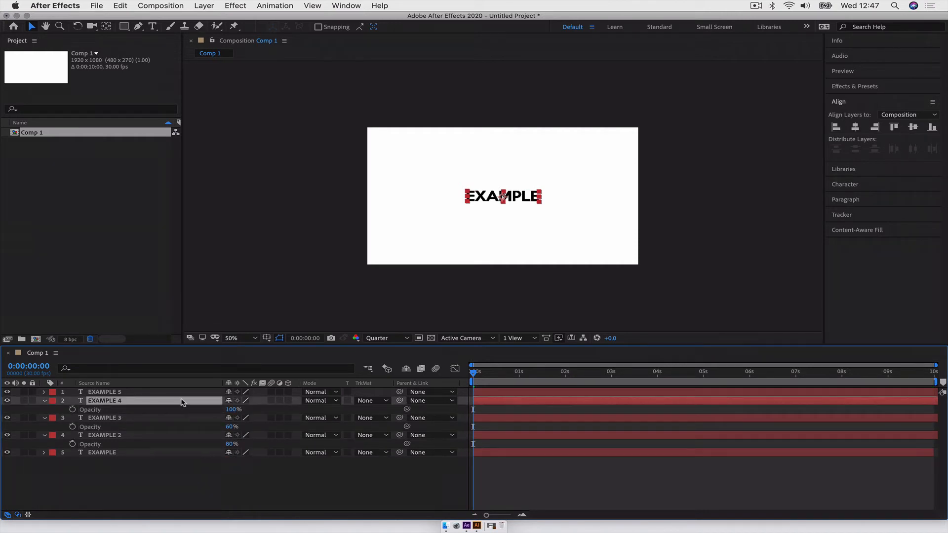
left_click(233, 410)
type("40")
key("Return")
Set the EXAMPLE 5 layer's opacity to 20%
left_click(175, 393)
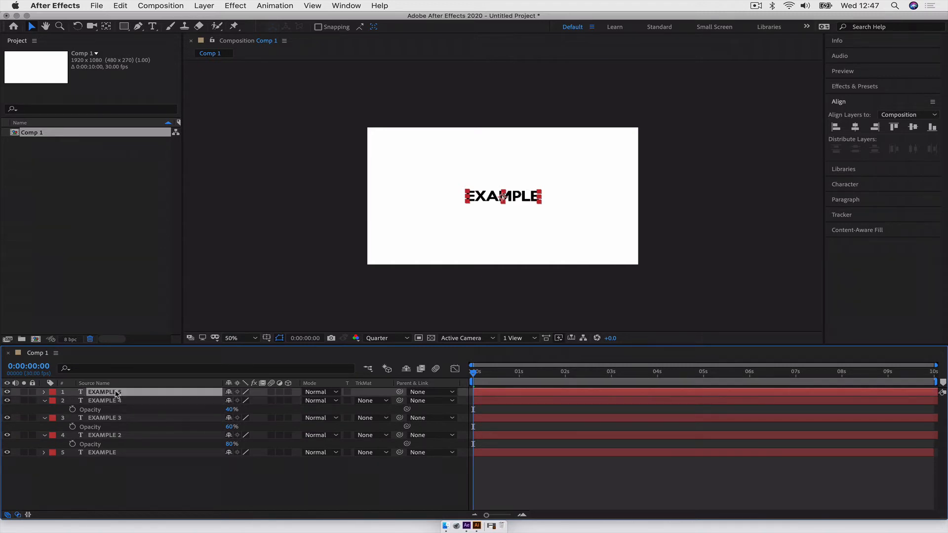
key("t")
left_click(232, 401)
type("20")
key("Return")
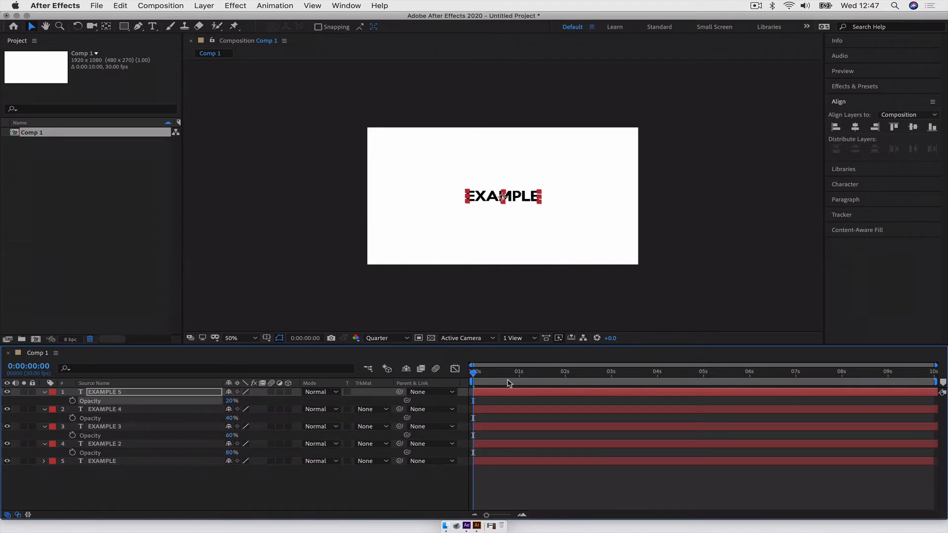
Deselect the layers and preview the faded, staggered text rotation from the start of the composition
left_click_drag(508, 375, 373, 373)
left_click(246, 255)
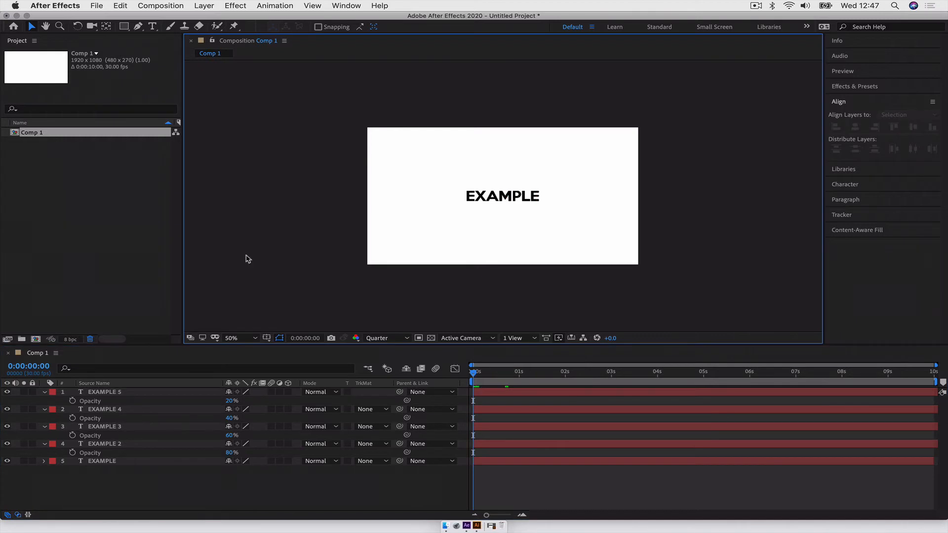
key("space")
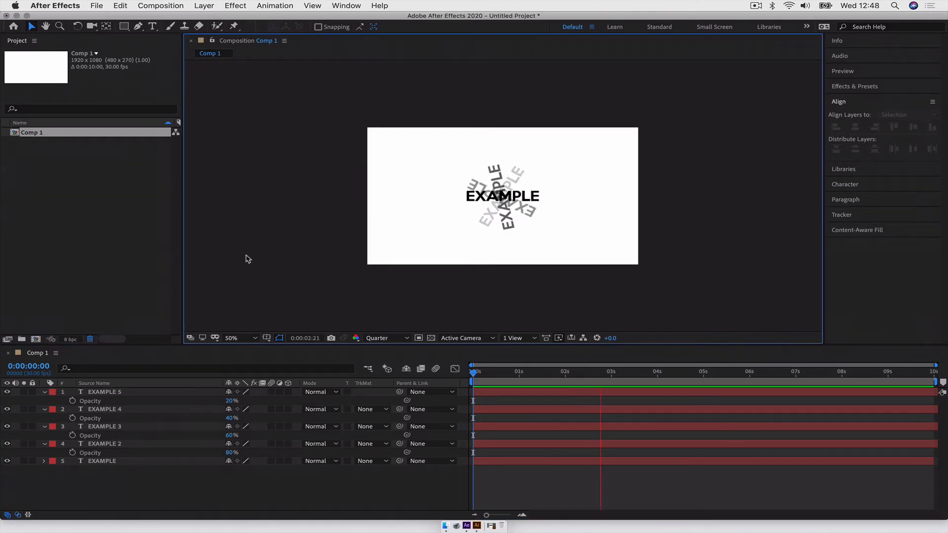
key("space")
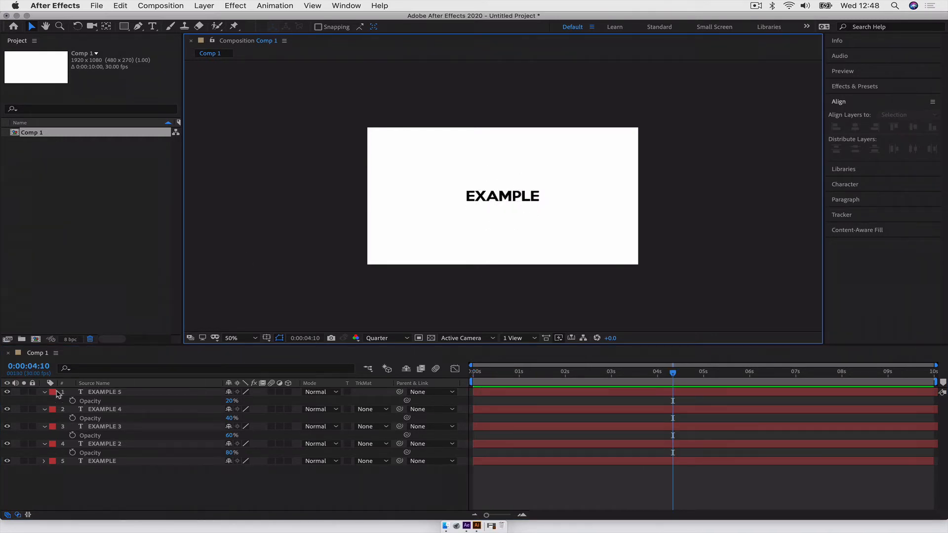
Collapse the expanded opacity properties of all the EXAMPLE text layers and deselect the layers
left_click(91, 392)
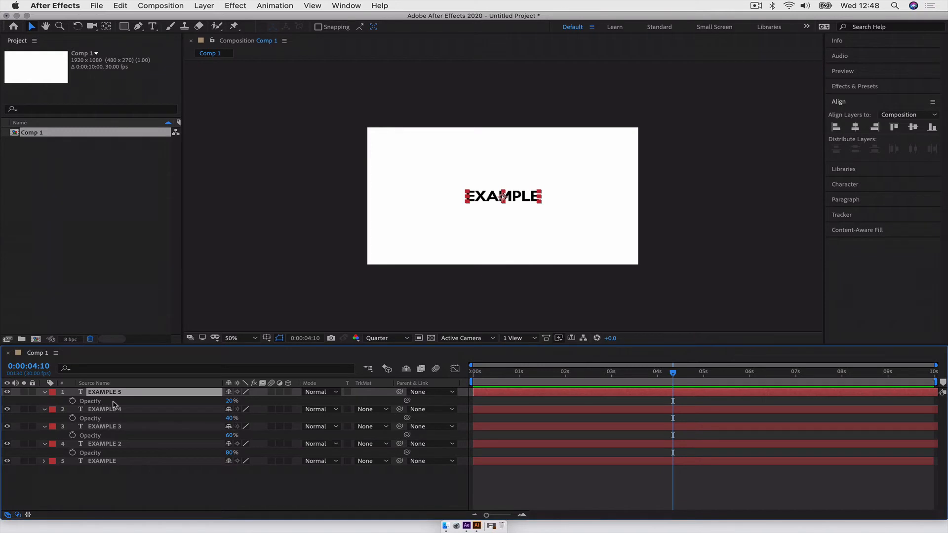
key("super+a")
left_click(121, 472)
left_click(101, 394)
left_click(104, 464, "shift")
left_click(45, 395)
left_click(127, 461)
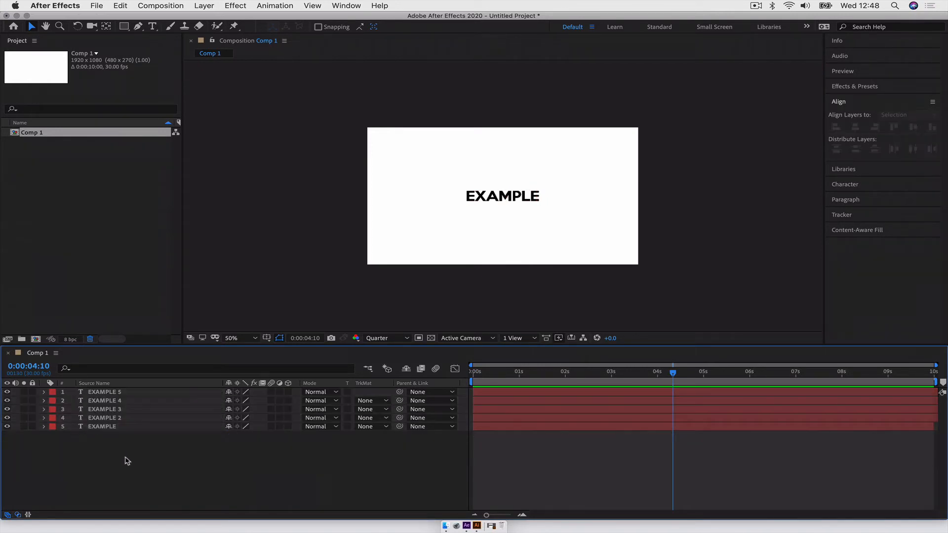
Expand the original EXAMPLE layer's properties and time-reverse the layer
left_click(102, 427)
left_click(43, 427)
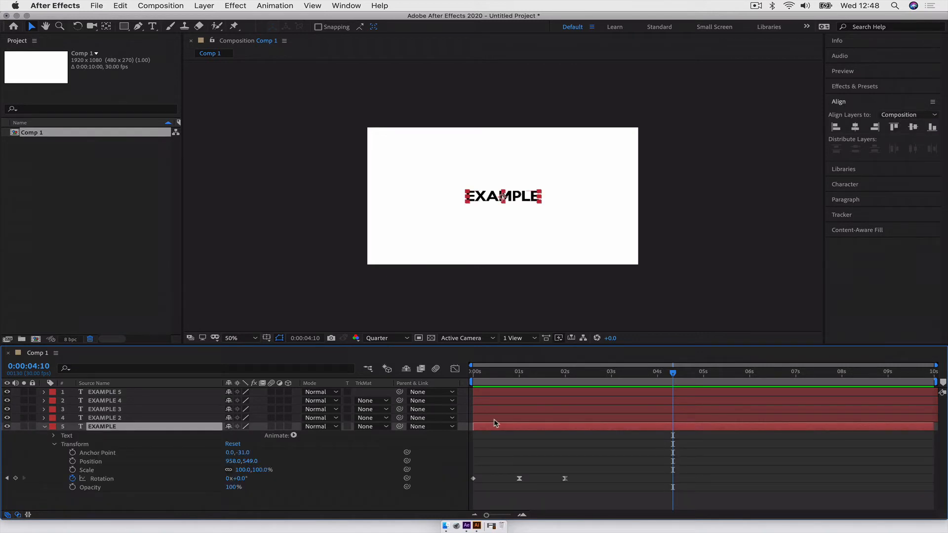
right_click(615, 429)
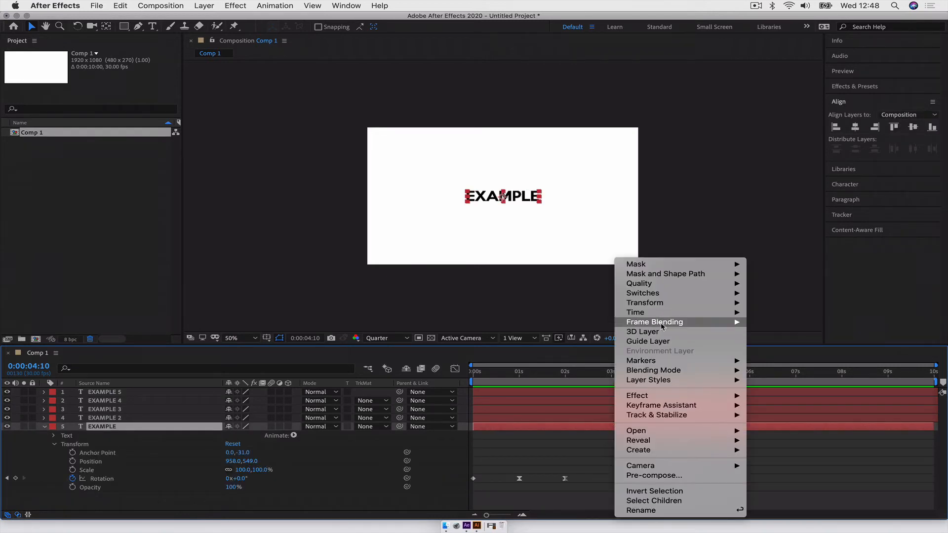
mouse_move(666, 314)
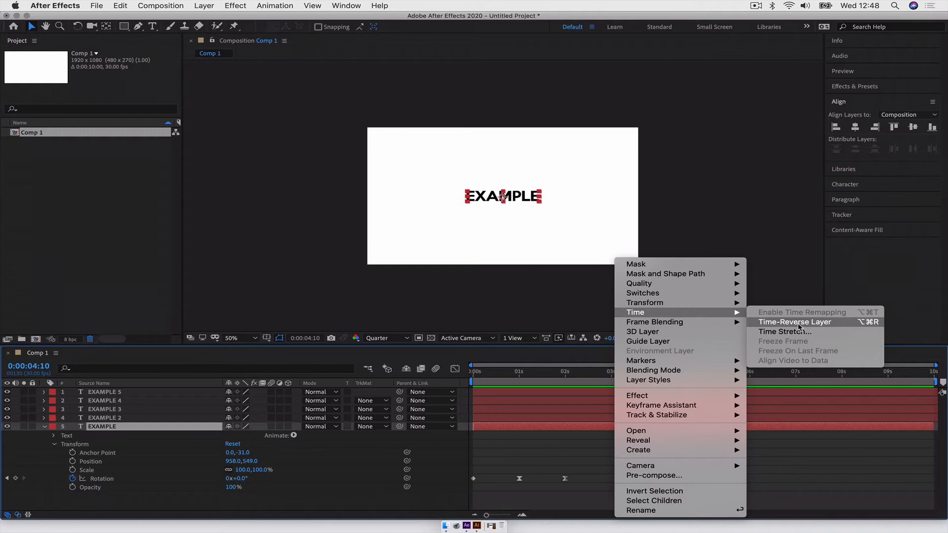
left_click(799, 327)
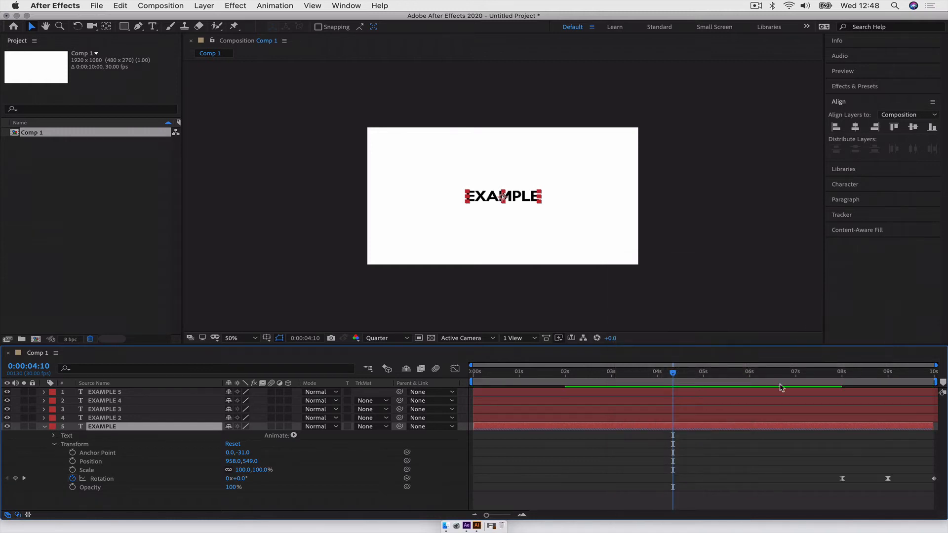
Preview the reversed EXAMPLE layer's rotation from just before 8 seconds
left_click(833, 379)
key("space")
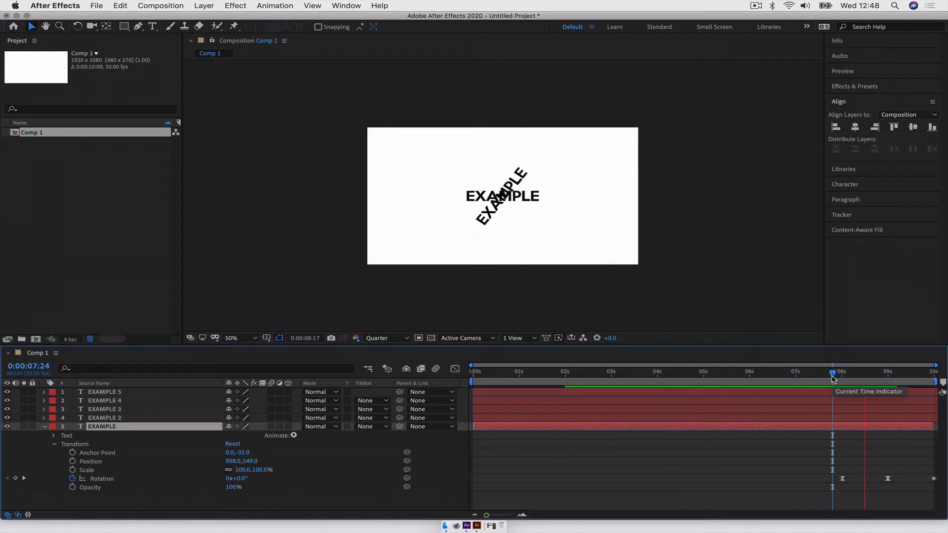
key("space")
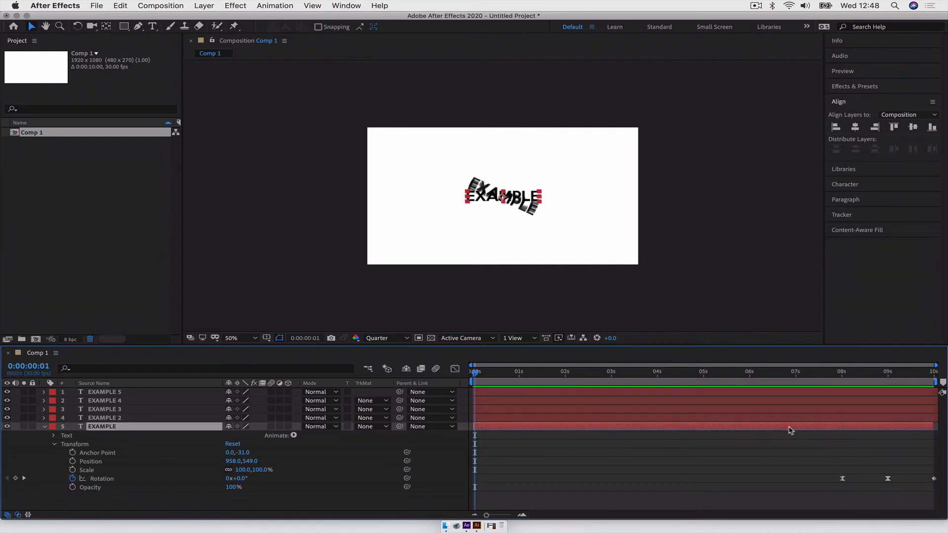
Time-reverse the EXAMPLE layer again to restore its direction, return the playhead to the start and collapse the layer's properties
right_click(791, 430)
mouse_move(815, 314)
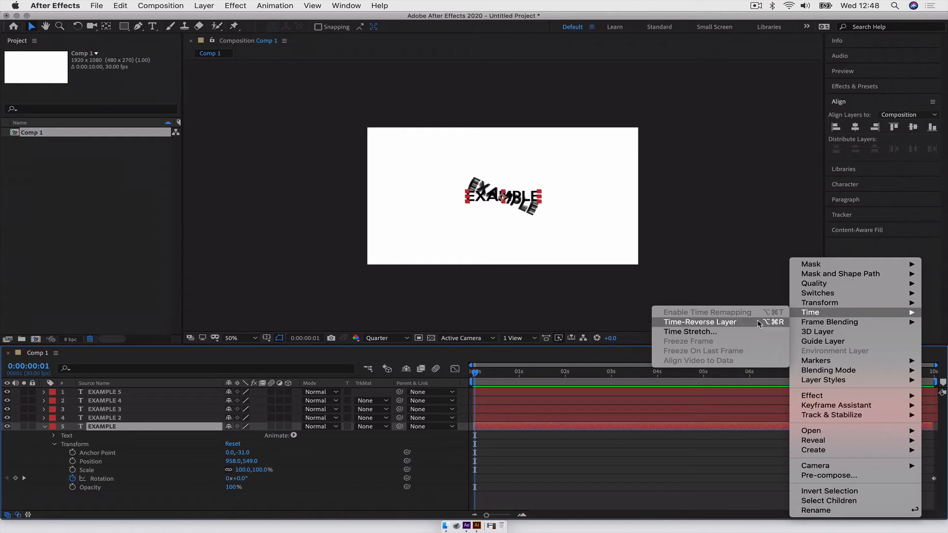
left_click(725, 326)
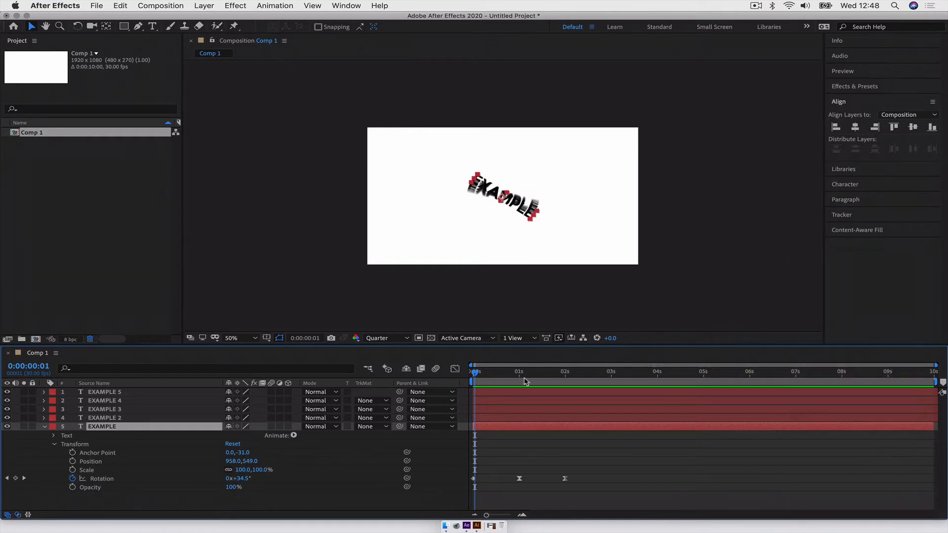
key("Home")
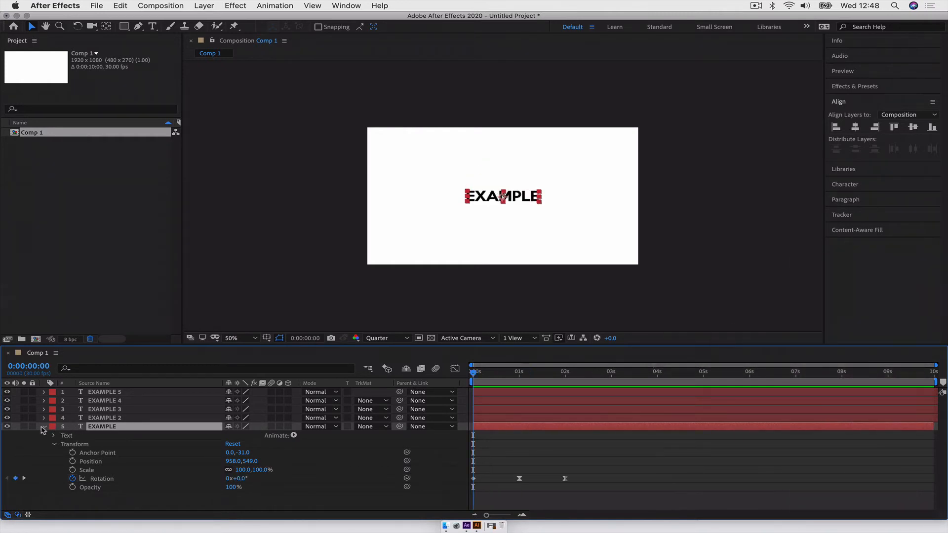
left_click(43, 427)
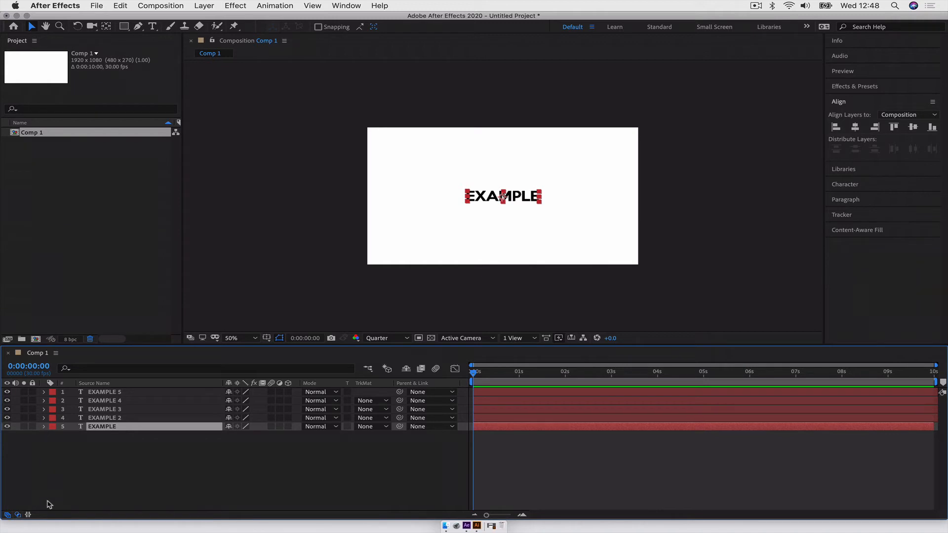
left_click(137, 473)
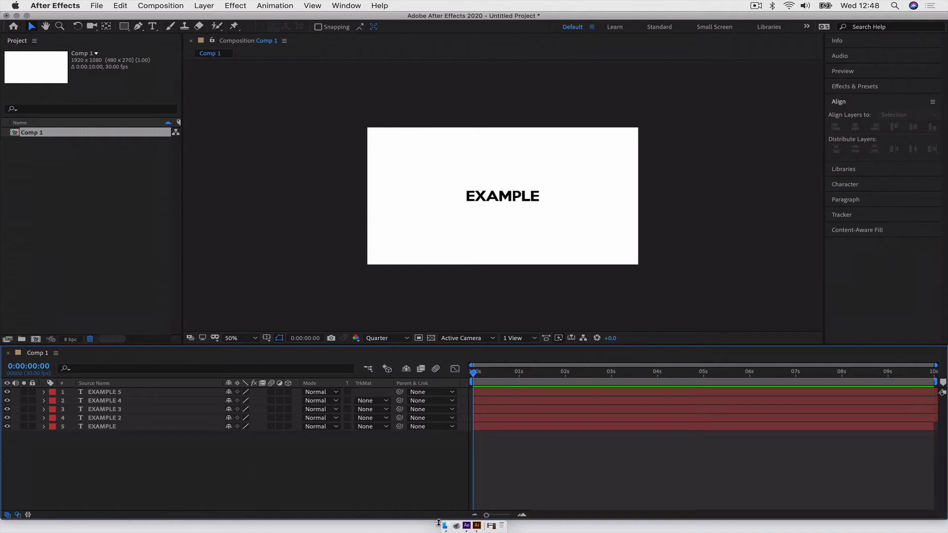
Add BrainScanStripes-HypnoticMotionBackground.mp4 from the EXAMPLE folder in Finder above the text layers in Comp 1 and preview the clip
left_click(445, 525)
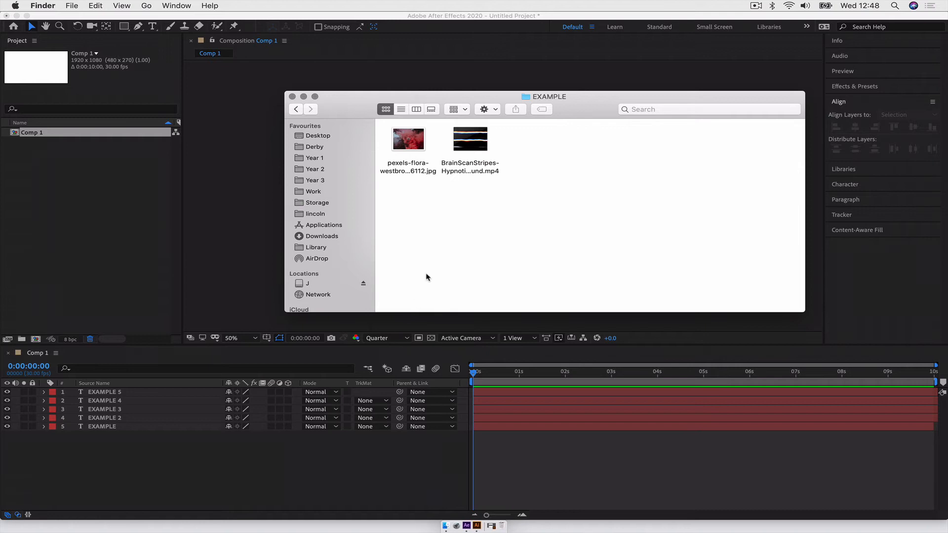
left_click_drag(475, 147, 125, 394)
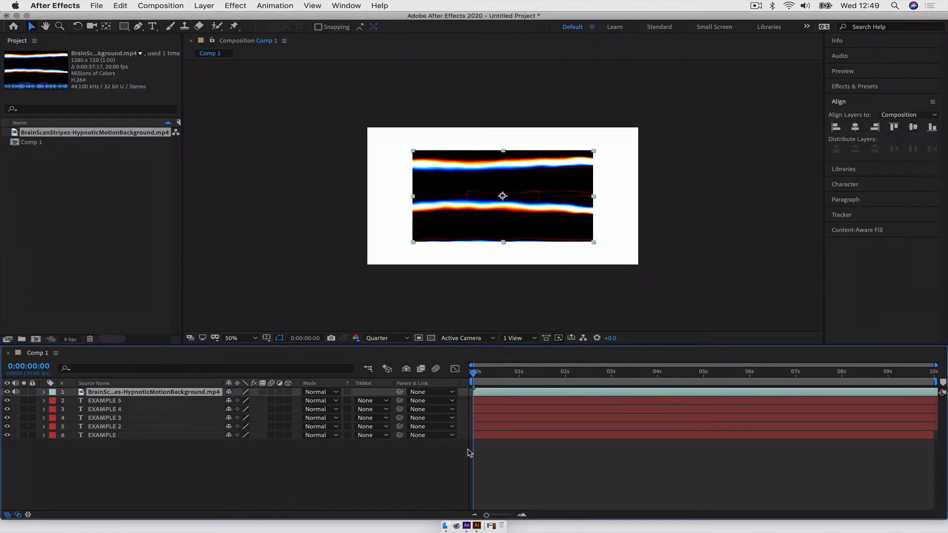
key("space")
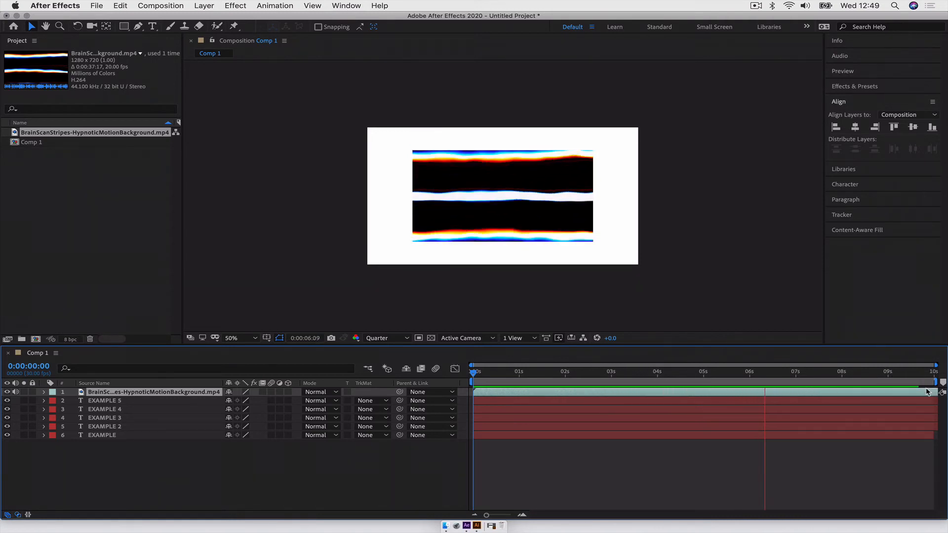
key("space")
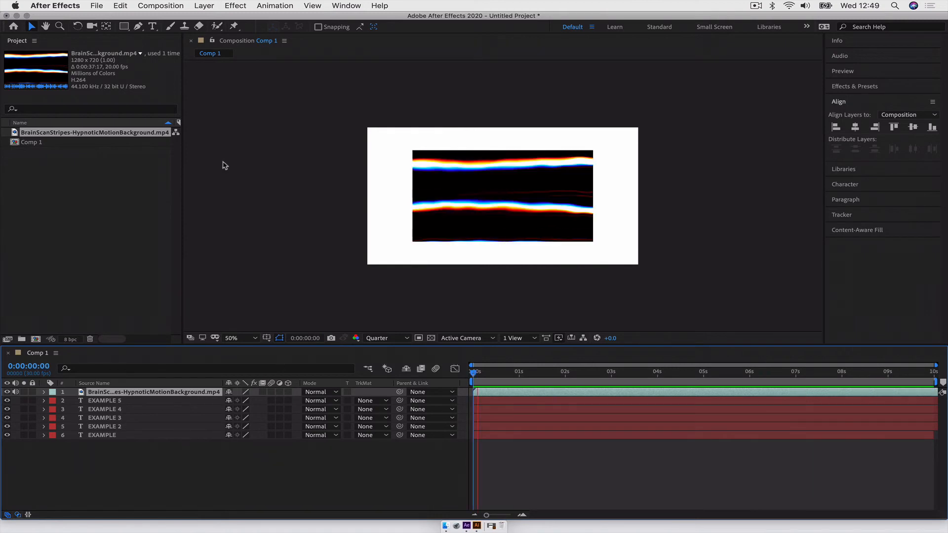
Preview the BrainScanStripes video layer at normal speed, then slow it with a Time Stretch factor of 150
key("space")
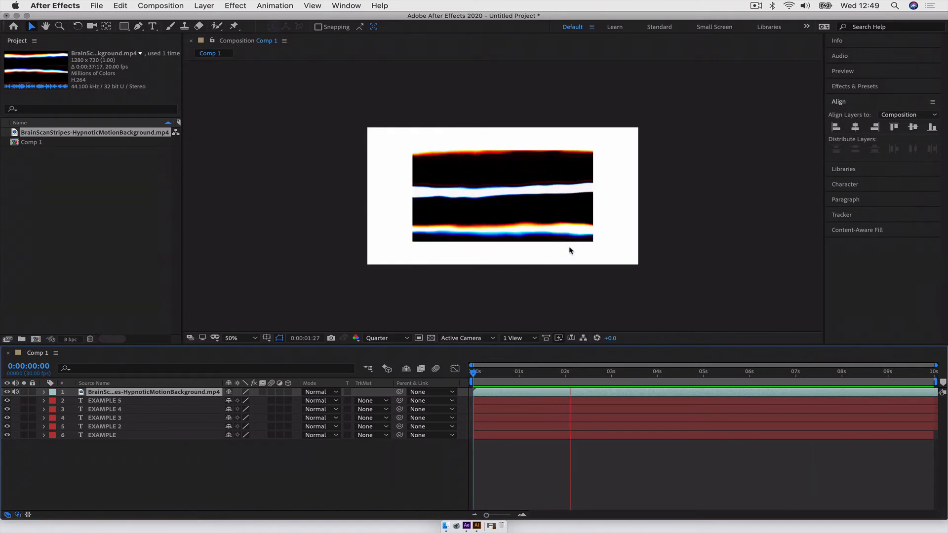
key("space")
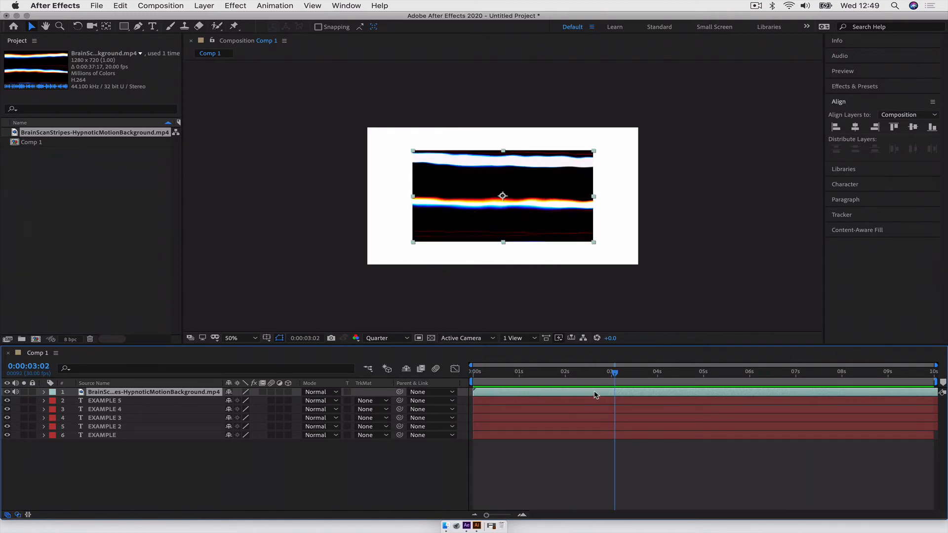
right_click(595, 395)
mouse_move(694, 313)
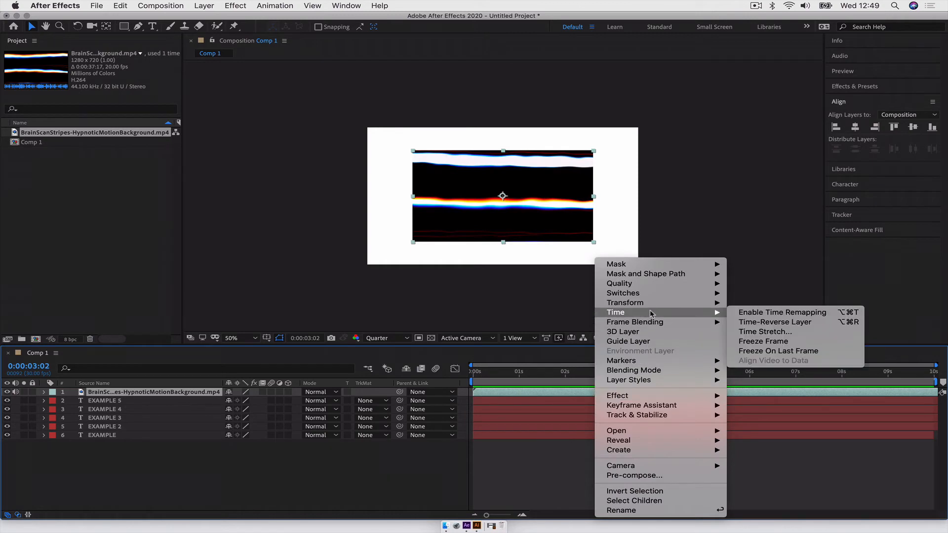
left_click(785, 334)
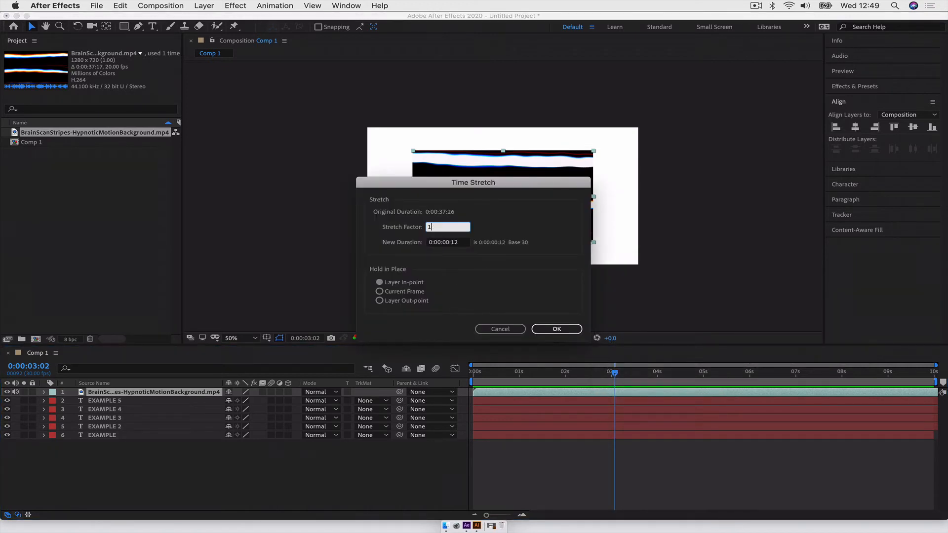
left_click(557, 329)
Preview the slowed stripes clip from the start of Comp 1
key("Home")
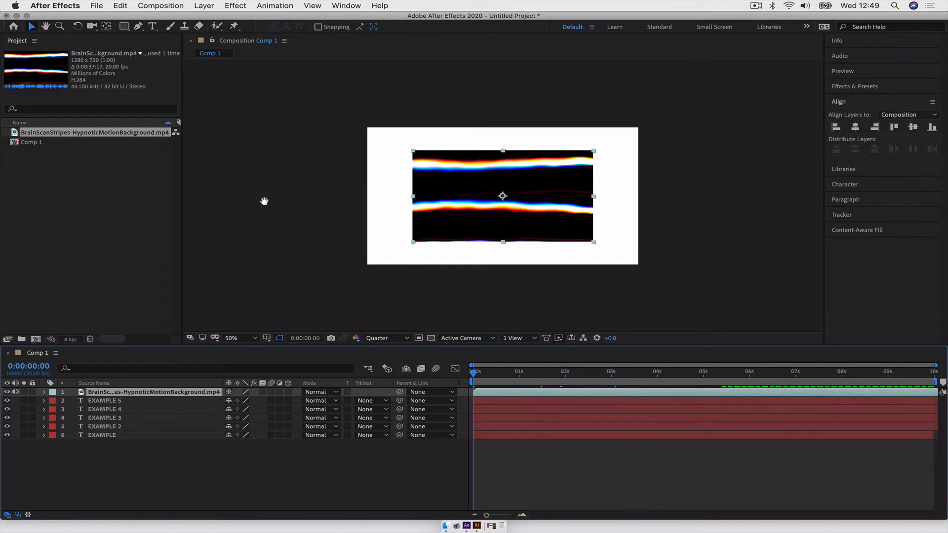
key("space")
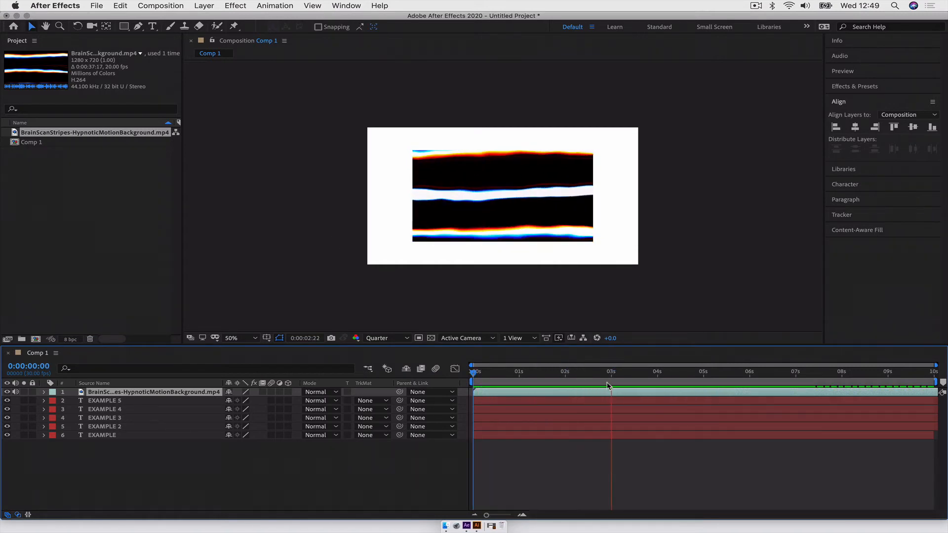
key("space")
key("space")
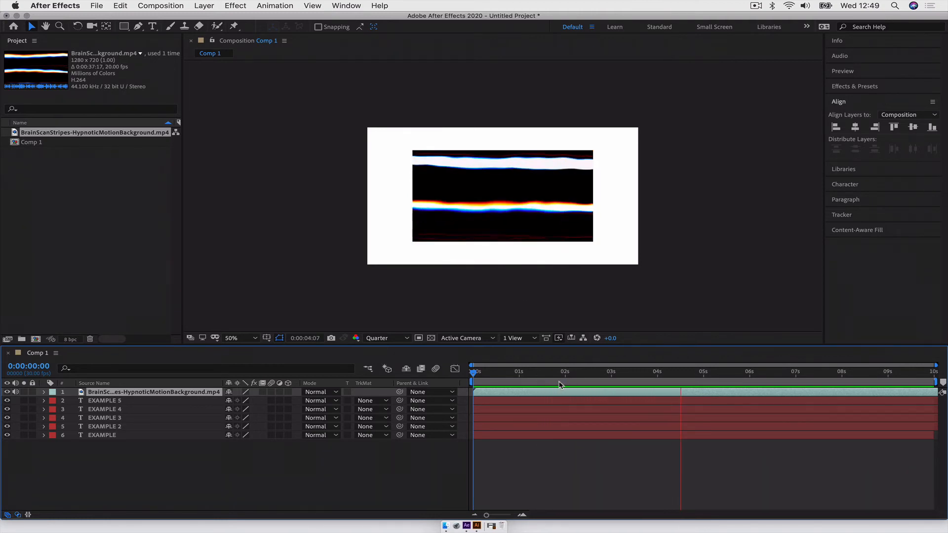
Slow the BrainScanStripes video layer further by setting its Time Stretch factor to 250
left_click(558, 395)
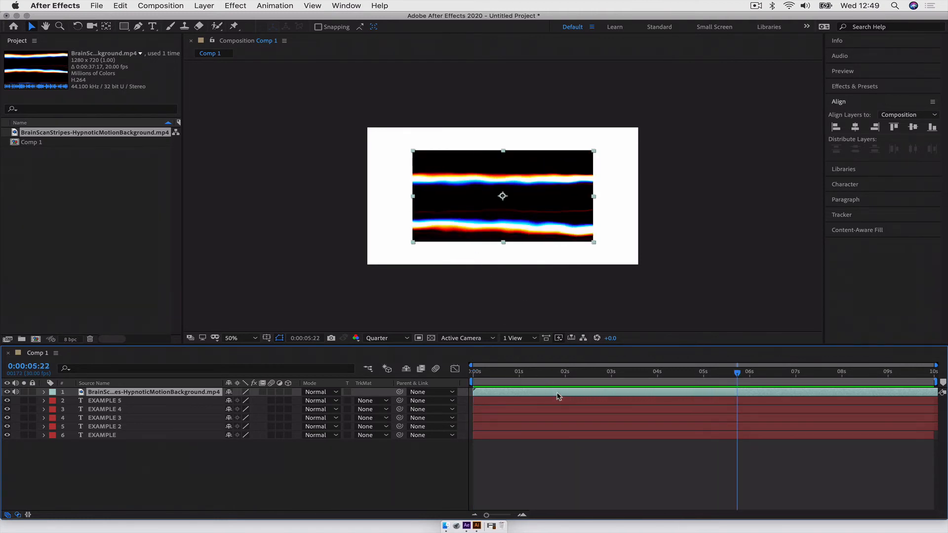
right_click(557, 396)
mouse_move(600, 316)
left_click(720, 334)
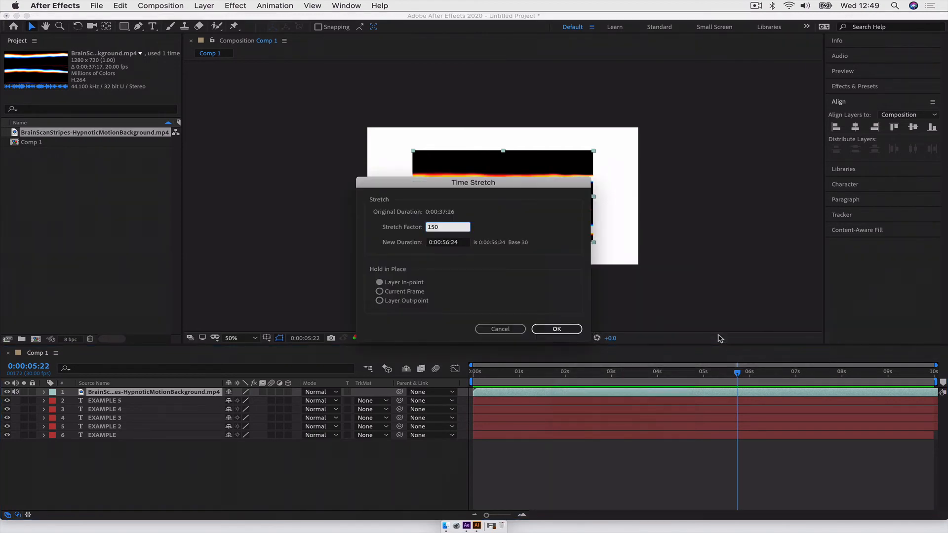
type("200")
key("Return")
Return the playhead to the start and preview the stripes clip at its slower speed
left_click_drag(769, 379, 302, 396)
key("space")
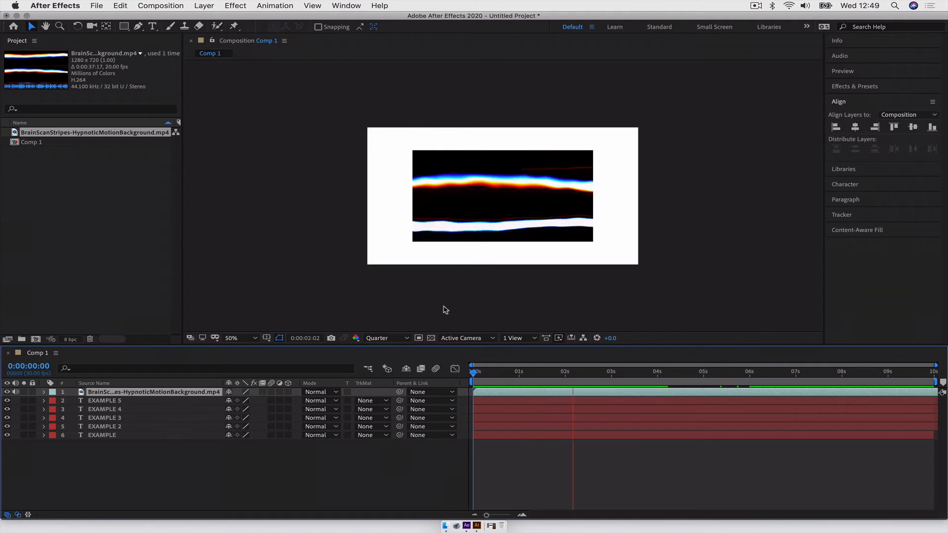
key("space")
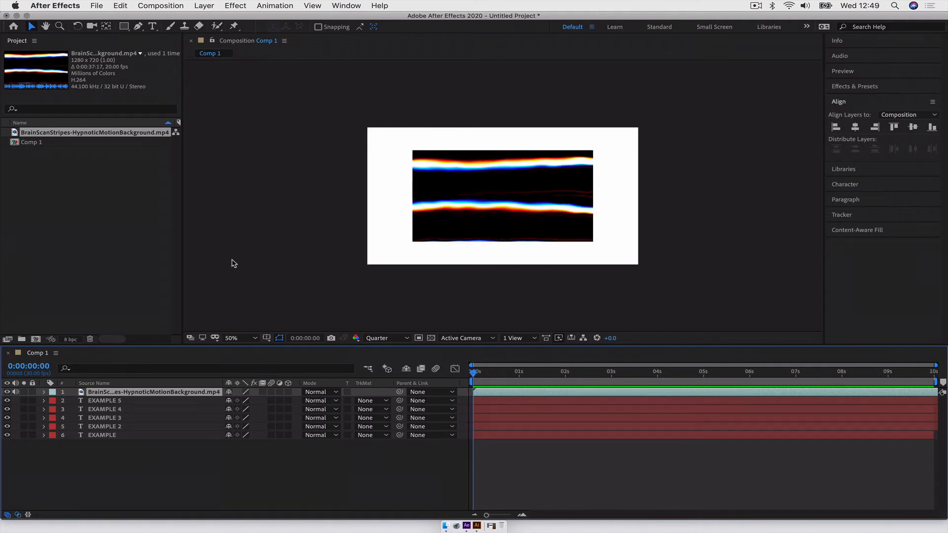
key("space")
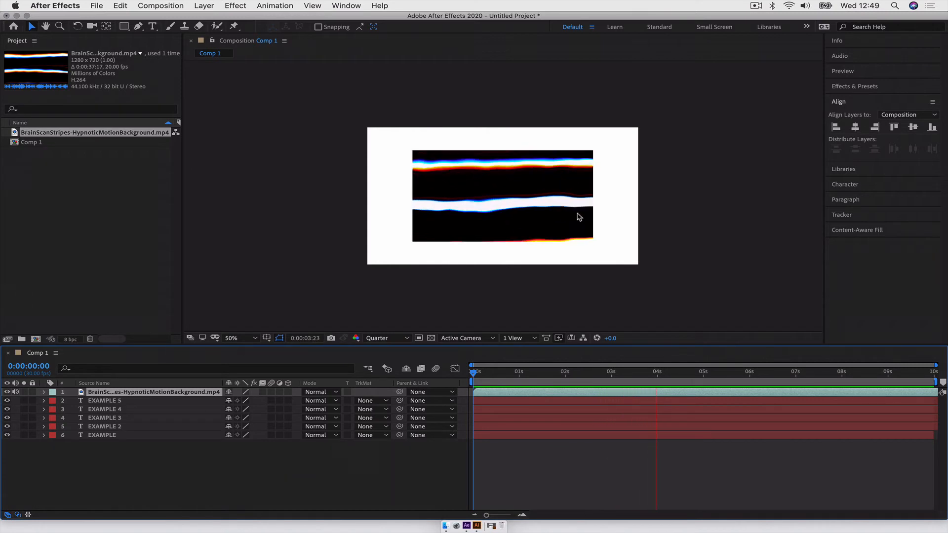
Reset the BrainScanStripes video layer's Time Stretch to its original speed
left_click(522, 395)
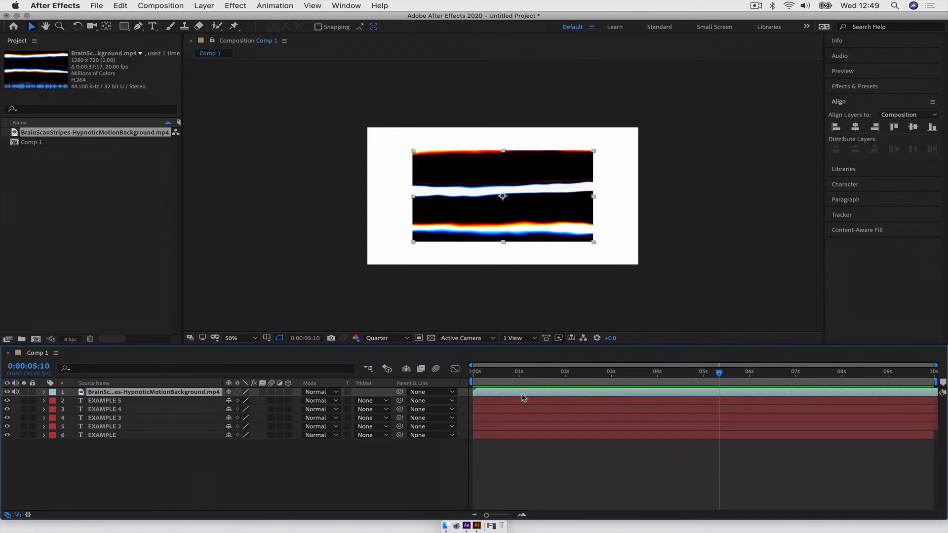
right_click(522, 396)
mouse_move(637, 313)
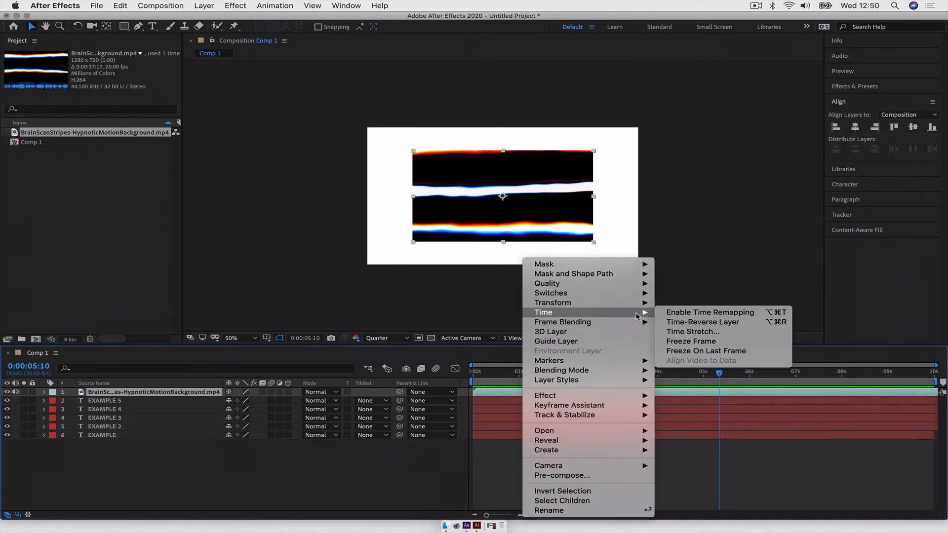
left_click(700, 336)
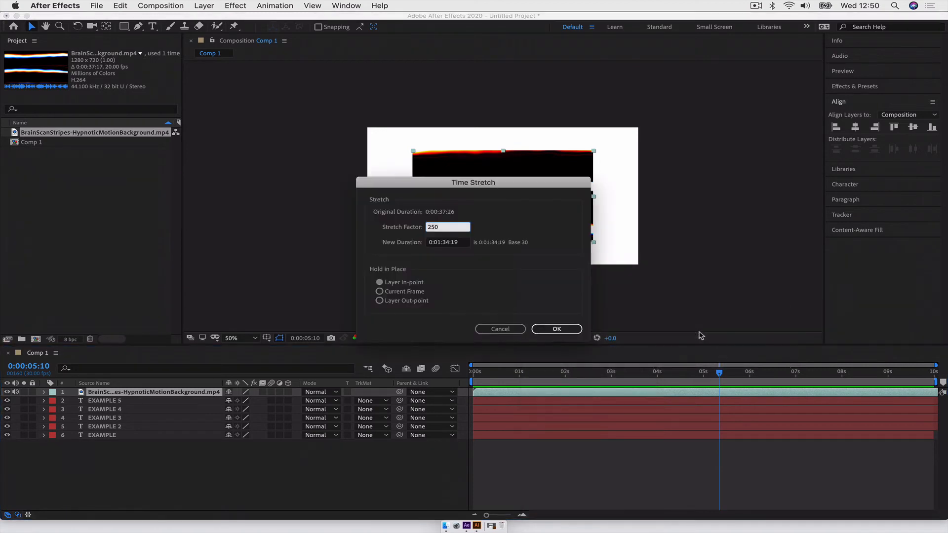
key("Return")
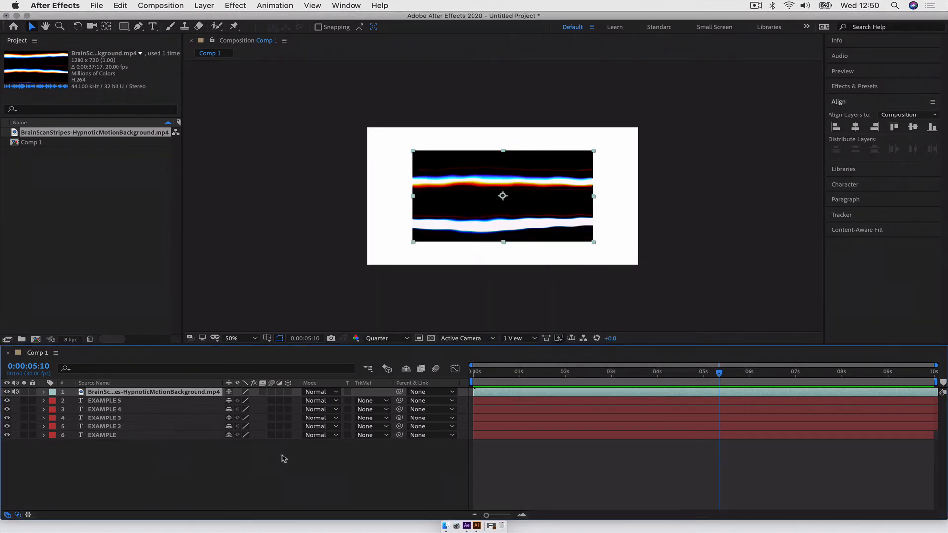
Select the BrainScanStripes video layer and enable time remapping on it
left_click(110, 481)
left_click(114, 393)
right_click(499, 395)
mouse_move(556, 317)
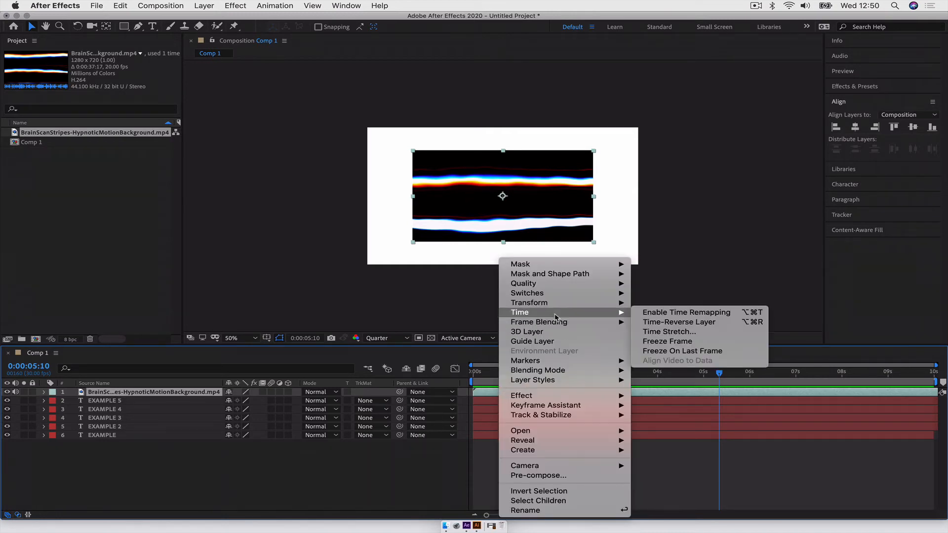
left_click(674, 315)
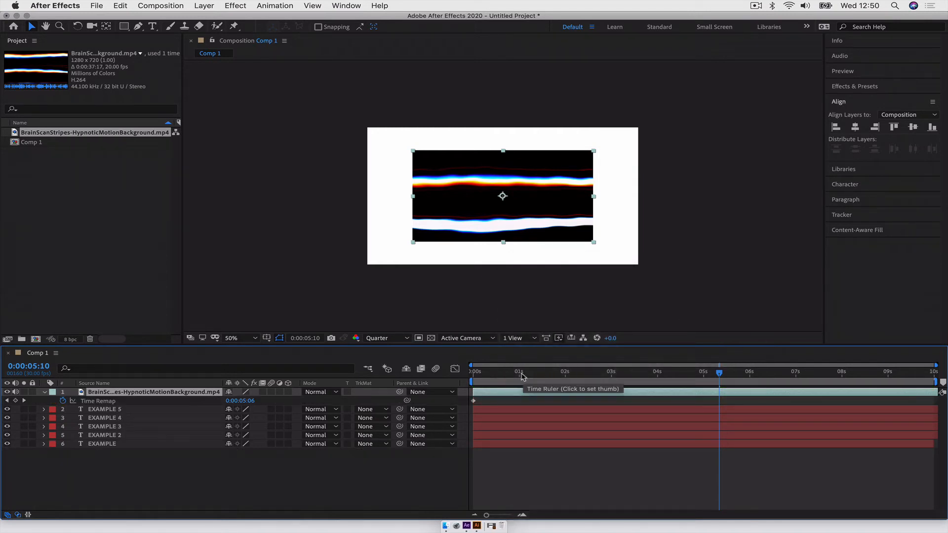
Set the video layer's Time Remap value to 0:00:02:00 at 1 second and preview from the start
mouse_move(520, 377)
left_mouse_down()
mouse_move(471, 376)
mouse_move(521, 375)
left_mouse_up()
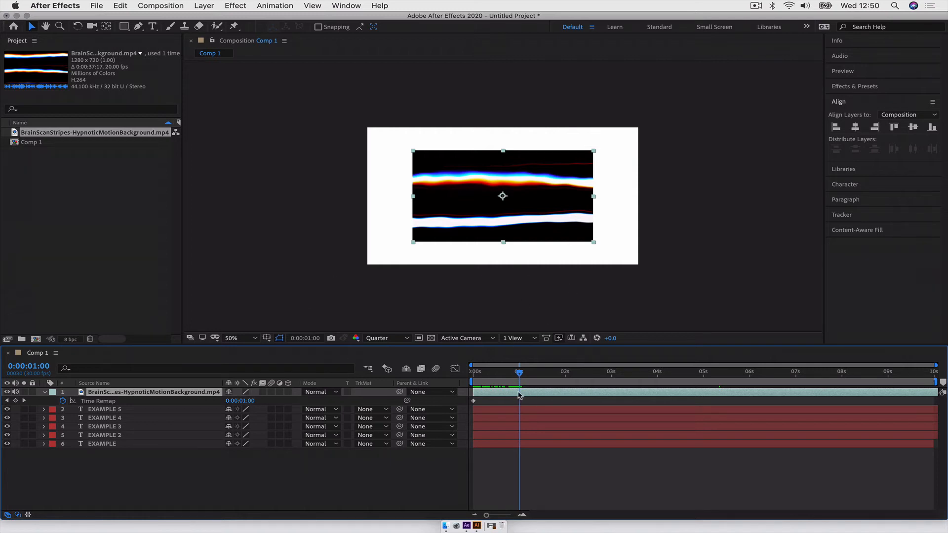
left_click(241, 401)
key("Return")
left_click_drag(520, 373, 418, 371)
left_click(308, 271)
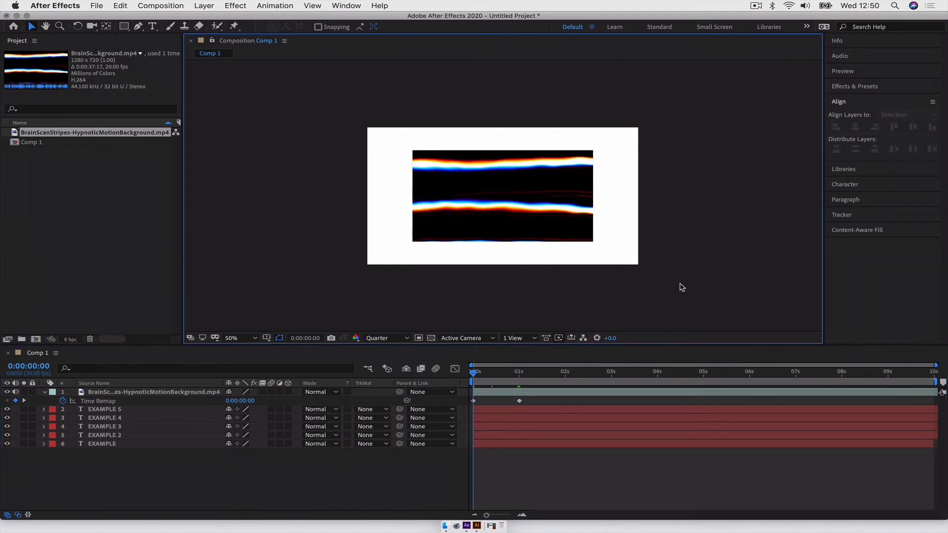
key("space")
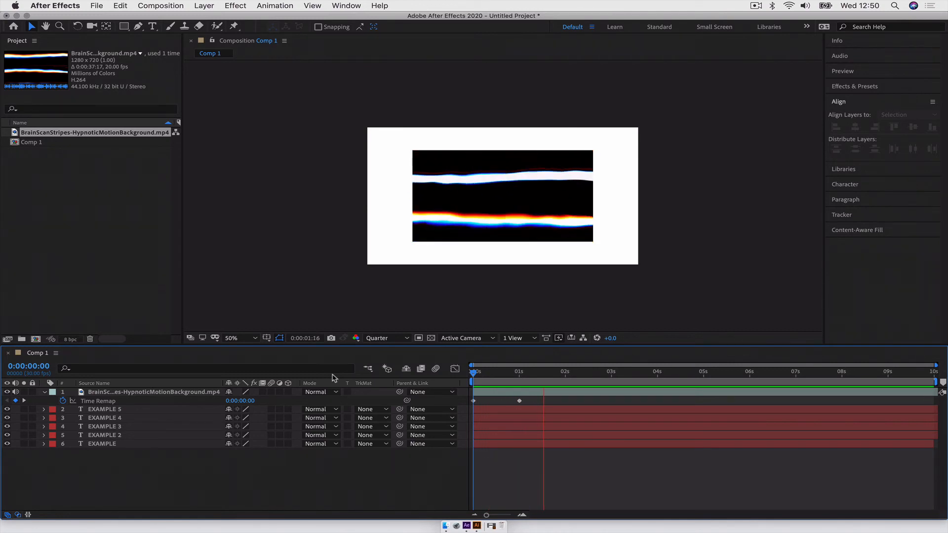
Set the Time Remap keyframe at 1 second to 0:00:05:00
left_click(524, 375)
left_click_drag(525, 375, 519, 373)
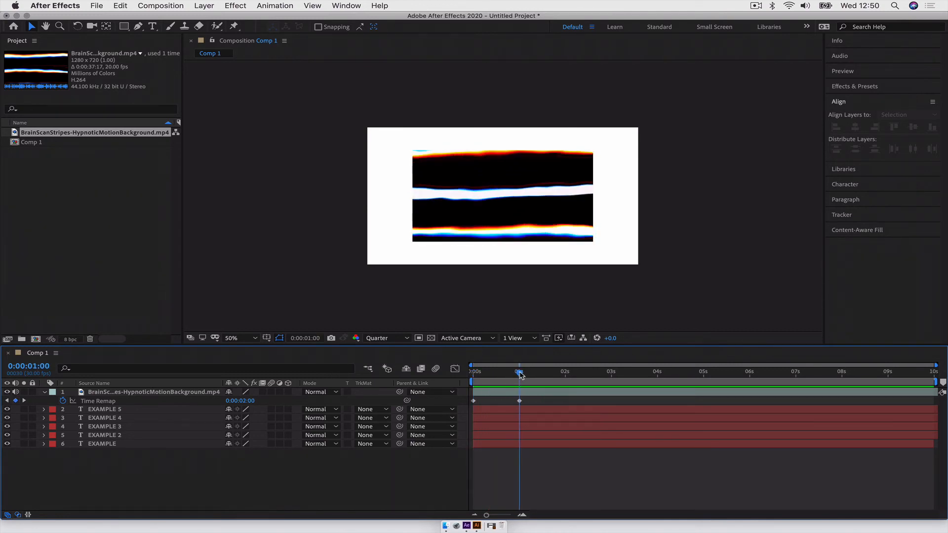
left_click(246, 401)
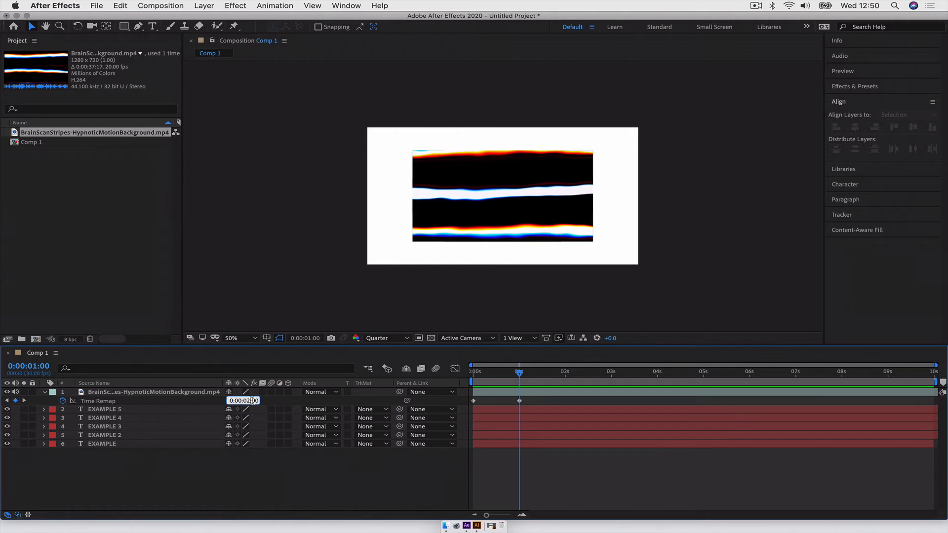
key("Return")
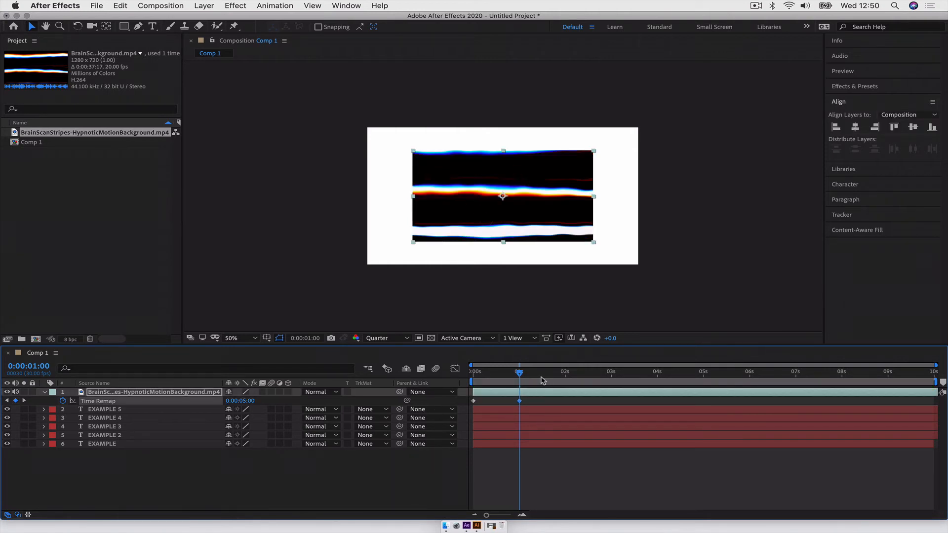
Preview the time-remapped clip from the start and examine its frame at the 1-second keyframe
key("Home")
left_click(262, 279)
key("space")
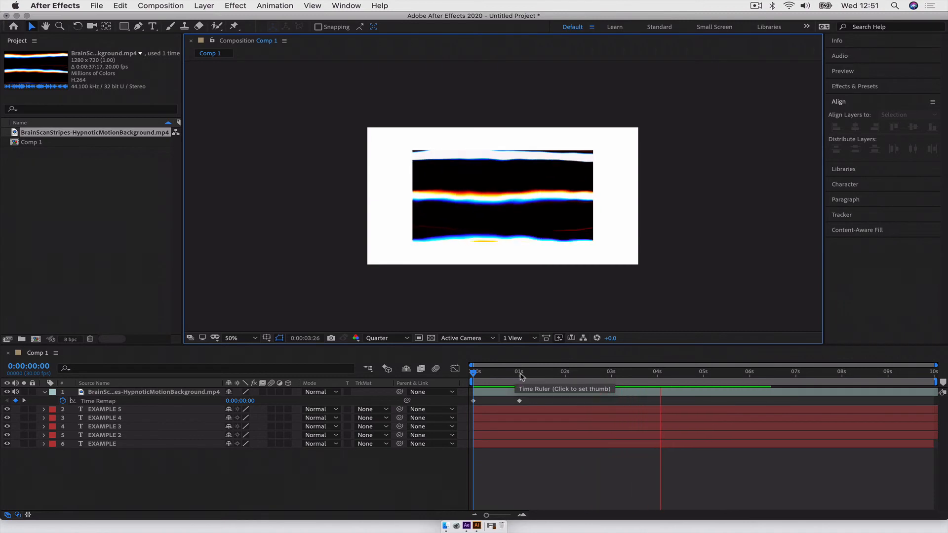
left_click_drag(519, 376, 286, 384)
key("space")
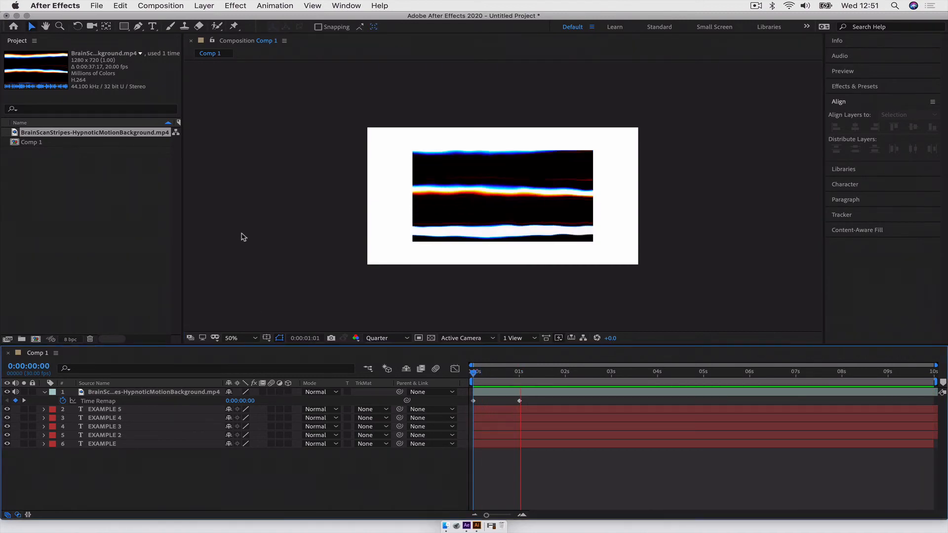
key("space")
left_click(517, 373)
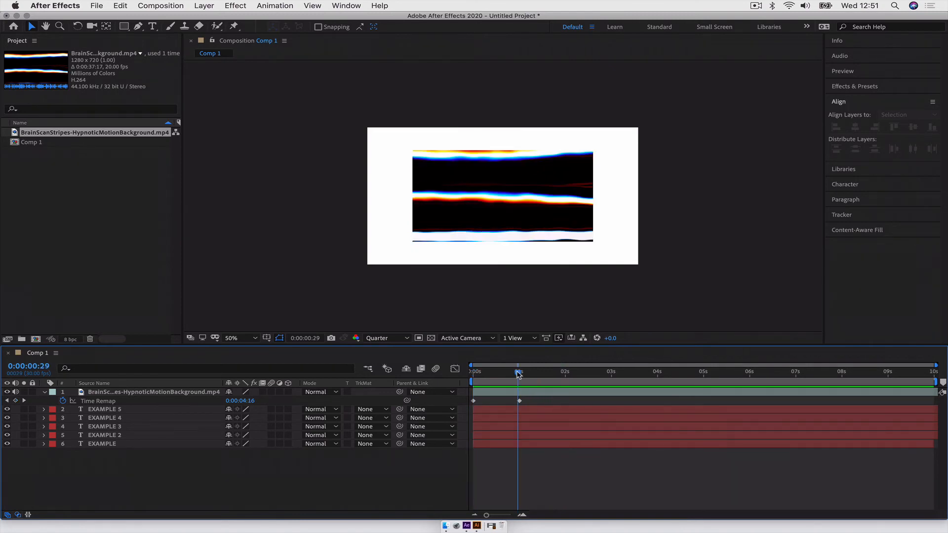
left_click(520, 373)
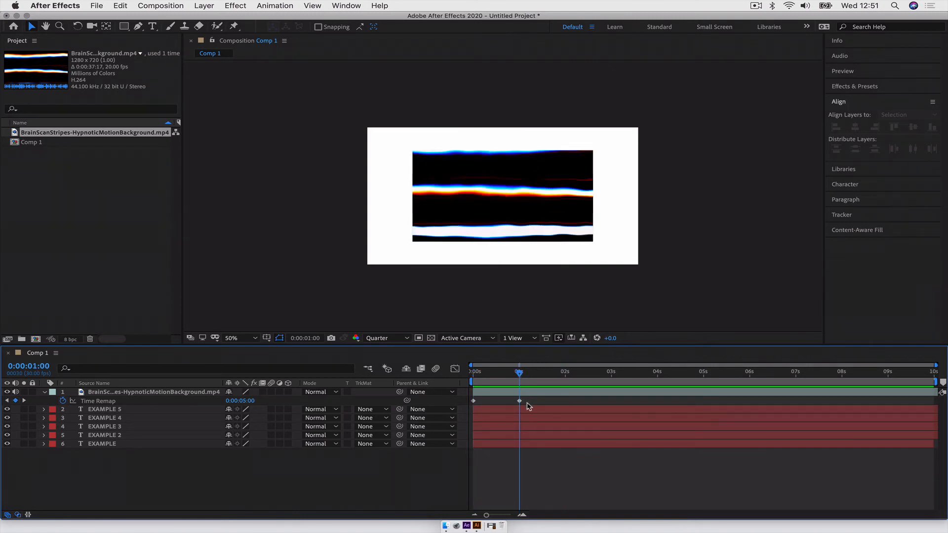
left_click(566, 373)
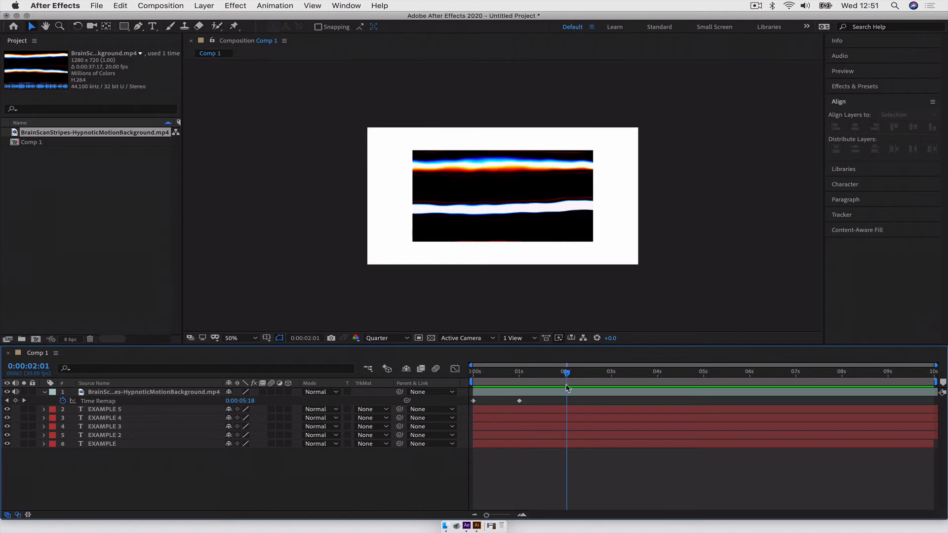
left_click(566, 394)
right_click(567, 395)
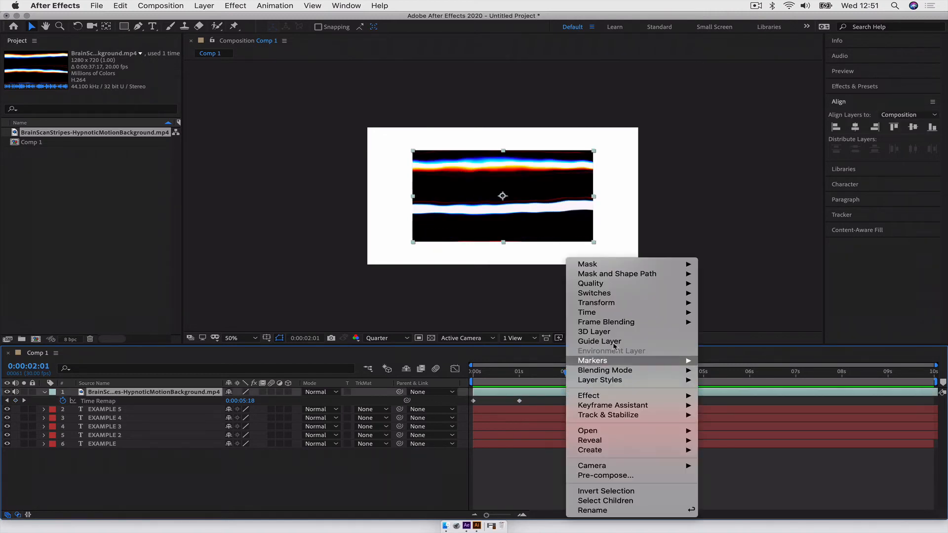
mouse_move(618, 316)
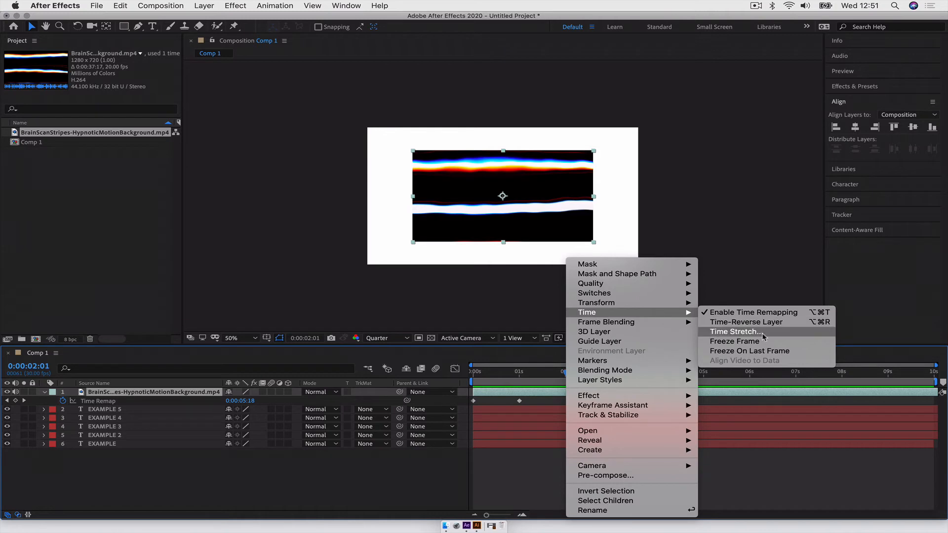
left_click(539, 372)
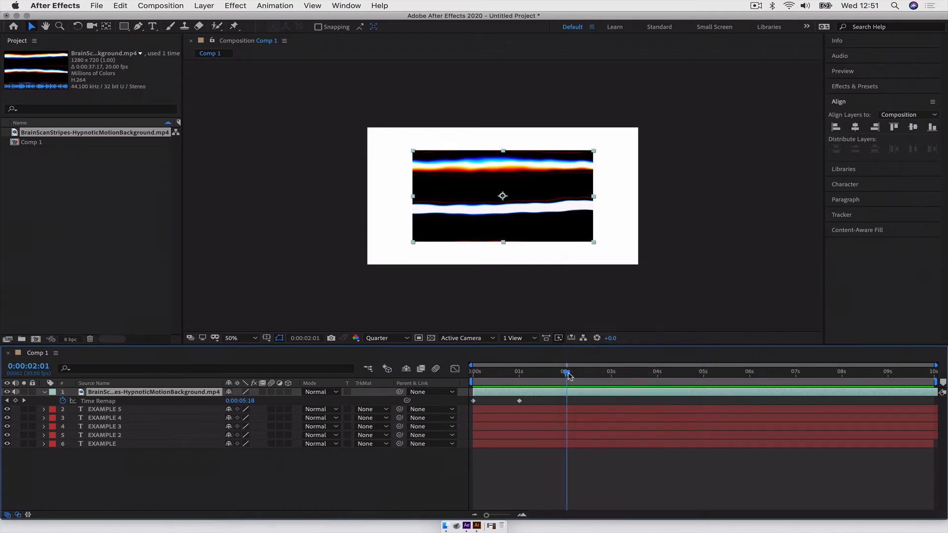
Move the playhead to 0:00:03:00 and apply Freeze Frame to the BrainScanStripes video layer
left_click_drag(569, 376, 614, 393)
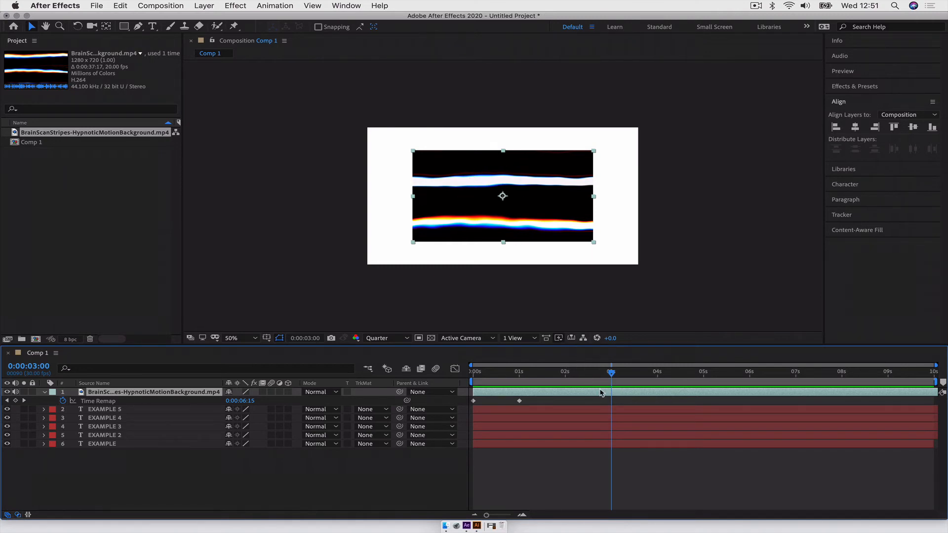
right_click(601, 394)
mouse_move(652, 317)
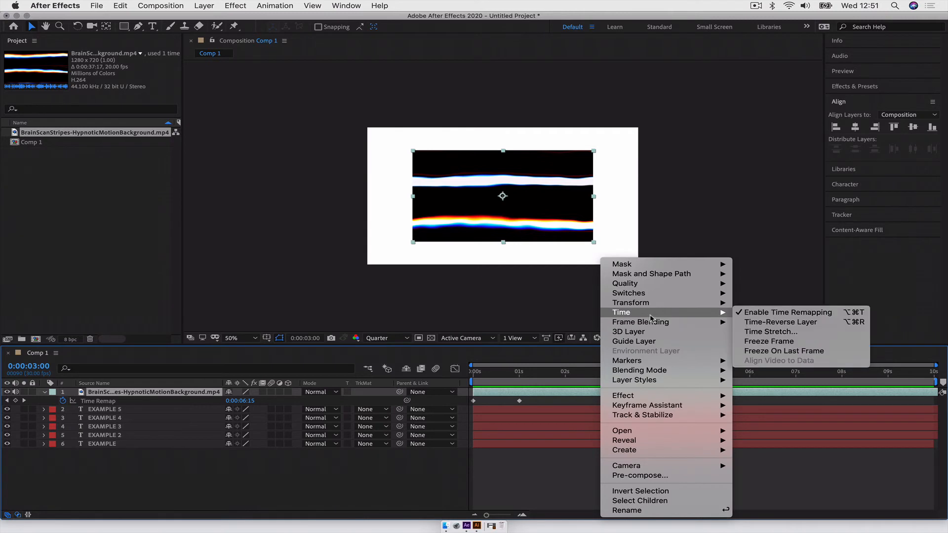
left_click(777, 342)
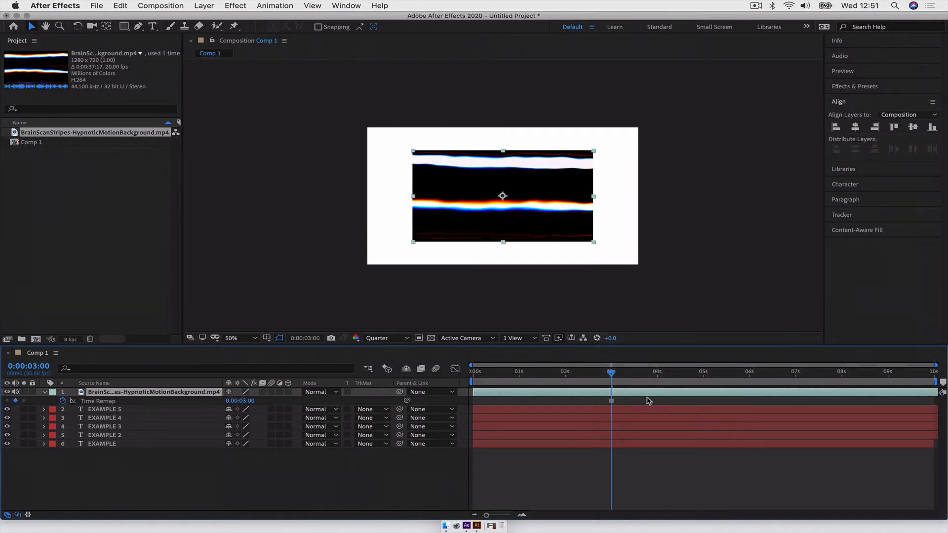
Preview the frozen video layer and scrub through the timeline around the 3-second freeze keyframe
key("space")
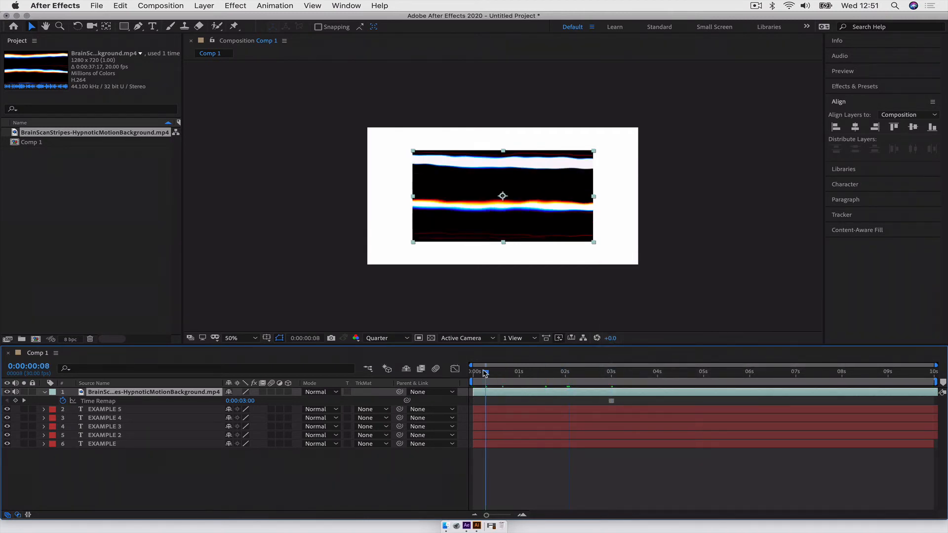
left_click_drag(566, 379, 611, 386)
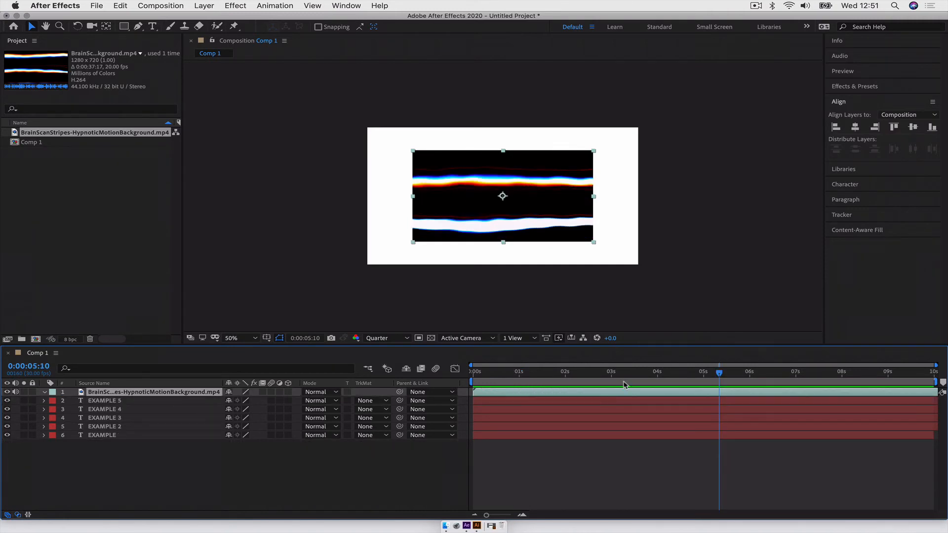
Move the BrainScanStripes video layer beneath all five EXAMPLE text layers and hide it
left_click_drag(173, 394, 156, 458)
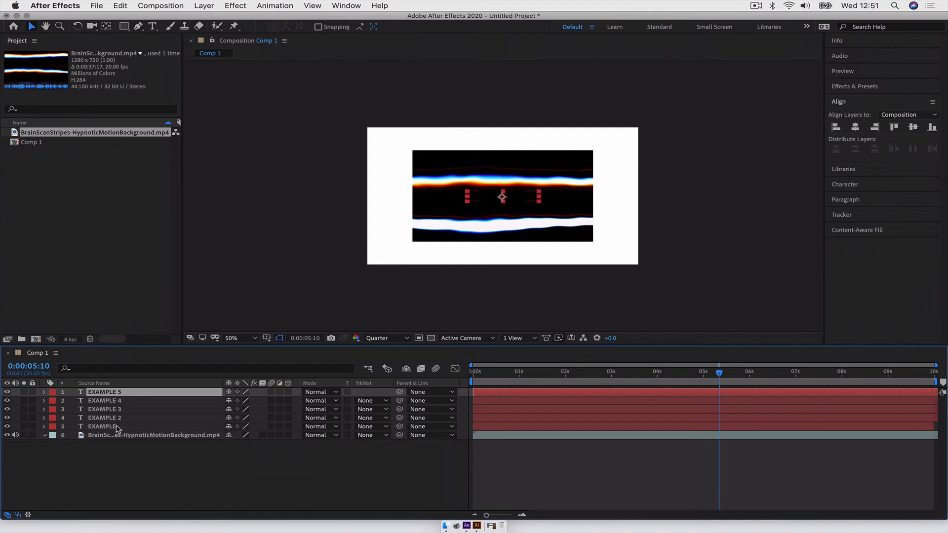
left_click(117, 428, "shift")
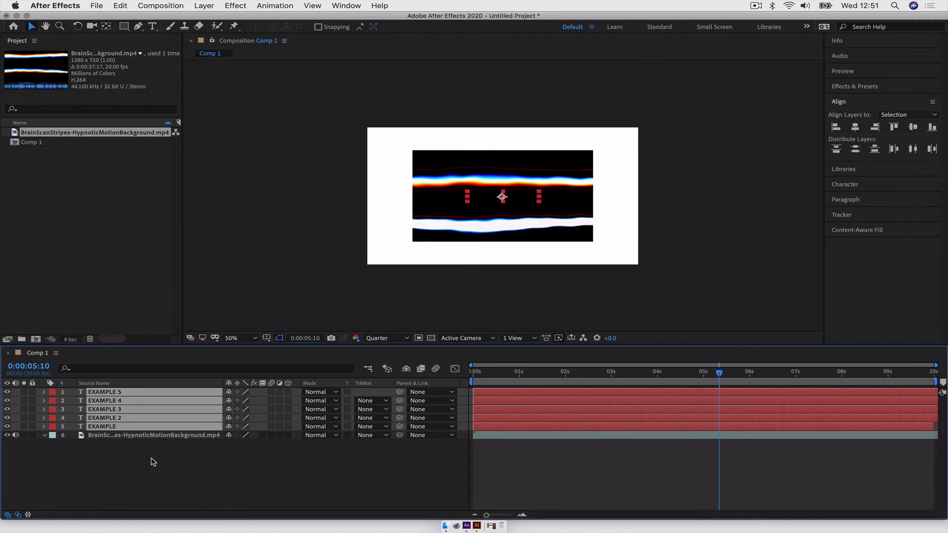
left_click(153, 461)
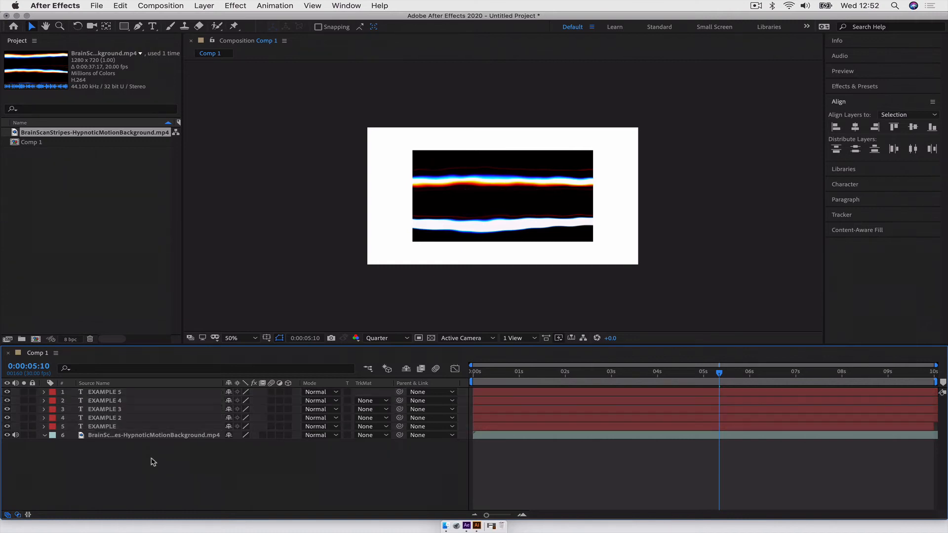
left_click(116, 392)
left_click(113, 425, "shift")
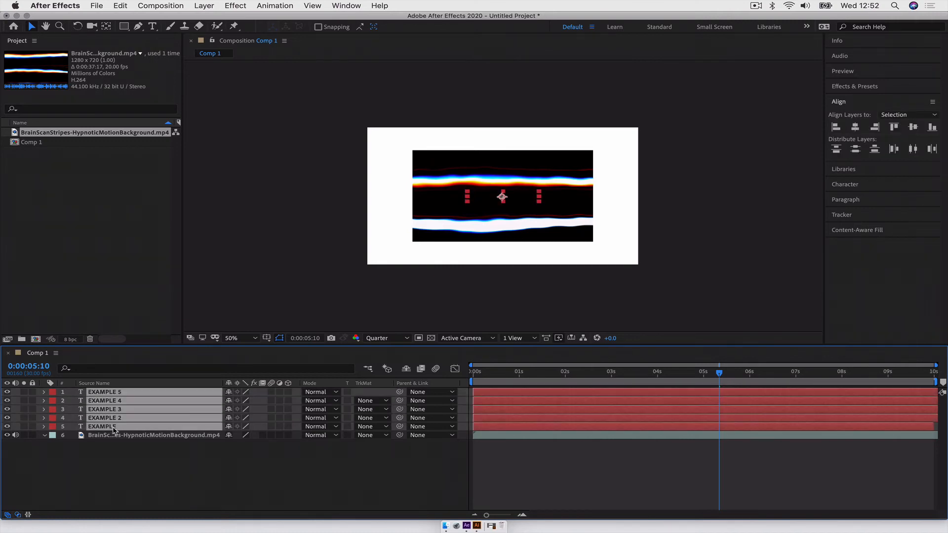
left_click(7, 435)
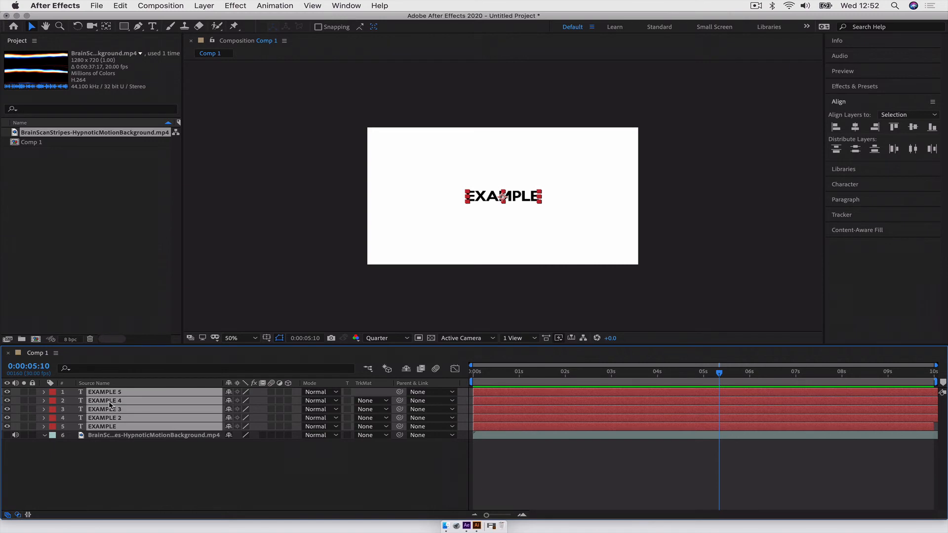
Pre-compose the five EXAMPLE text layers, moving all attributes into the new composition
left_click(251, 496)
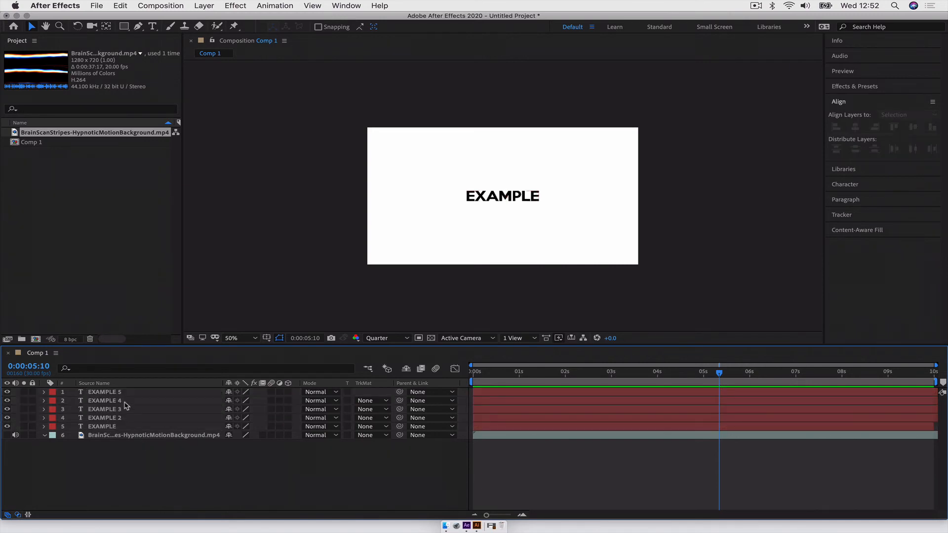
left_click(118, 395)
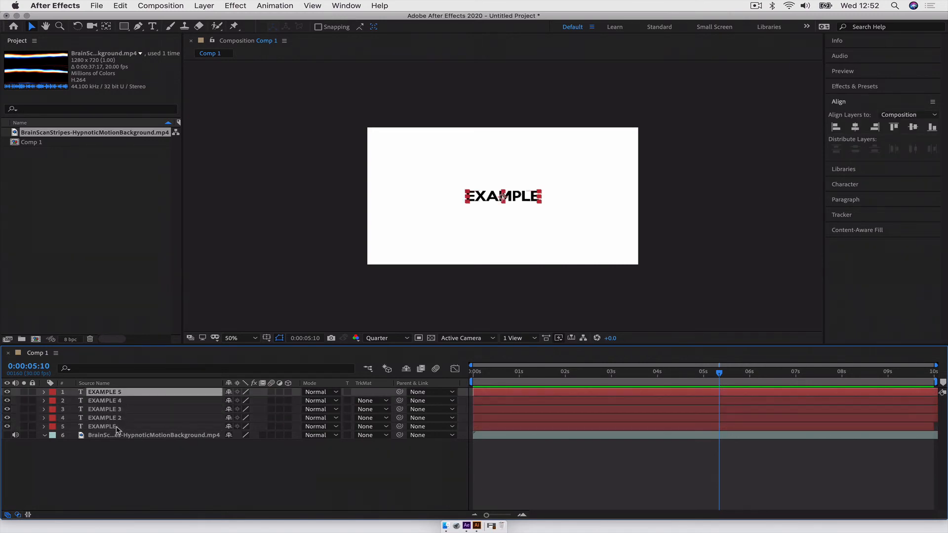
left_click(117, 427, "shift")
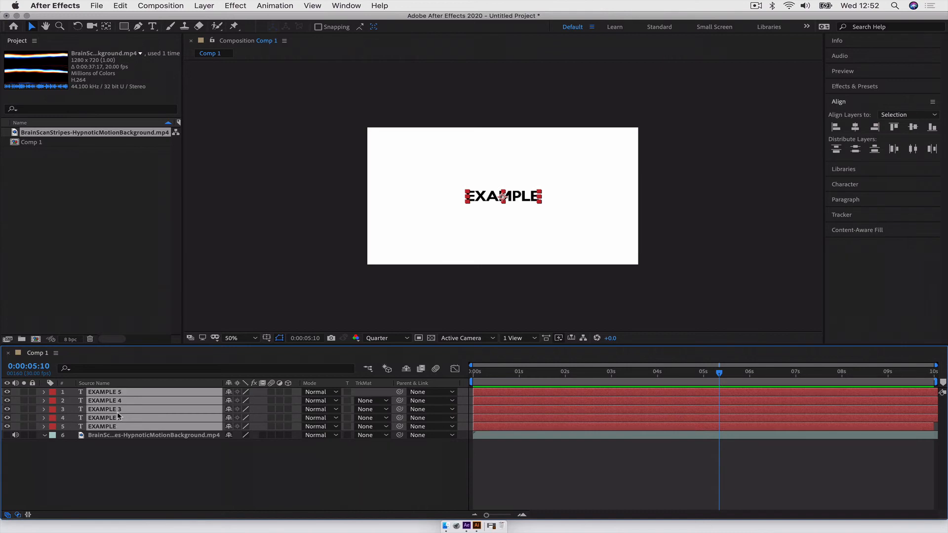
right_click(133, 413)
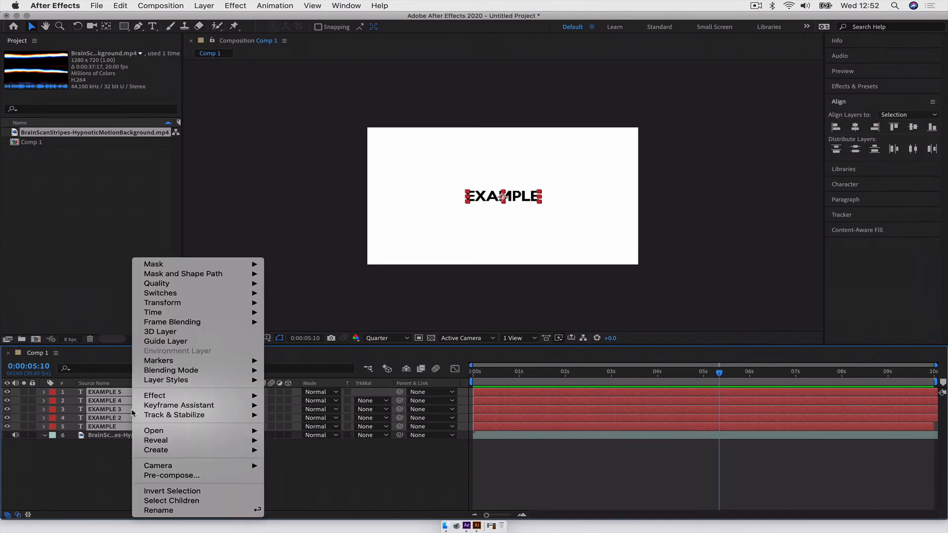
left_click(186, 475)
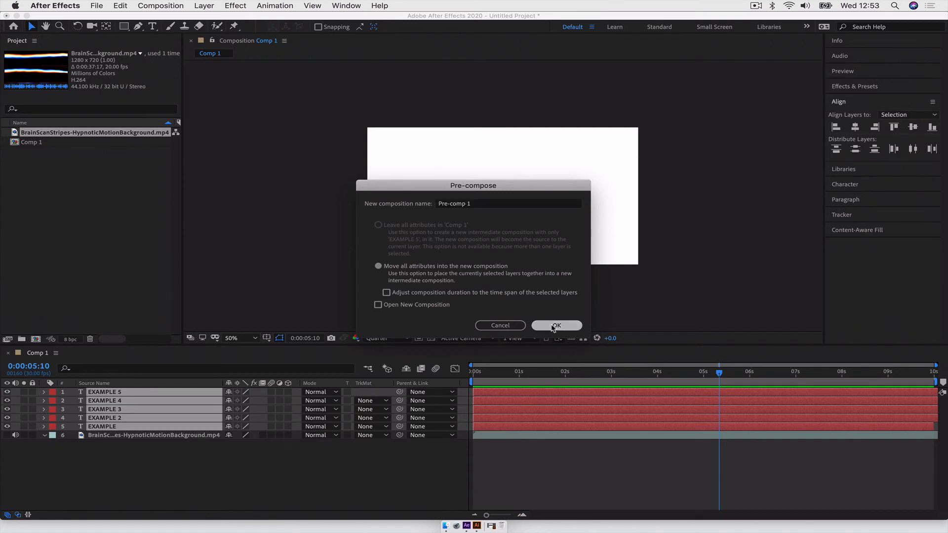
left_click(555, 326)
Compare the Comp 1 and Pre-comp 1 items in the project and locate the pre-comp layer in Comp 1's timeline
left_click(164, 445)
left_click(128, 393)
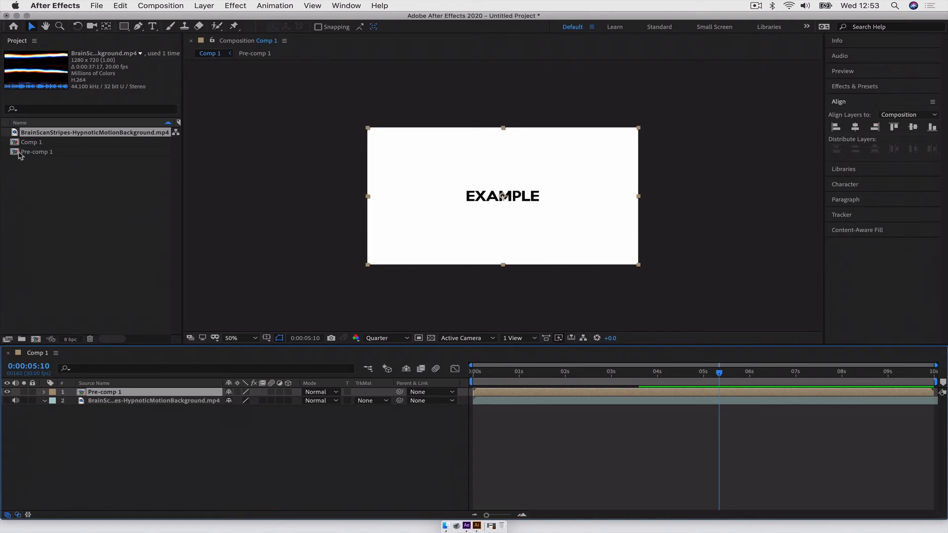
left_click(49, 143)
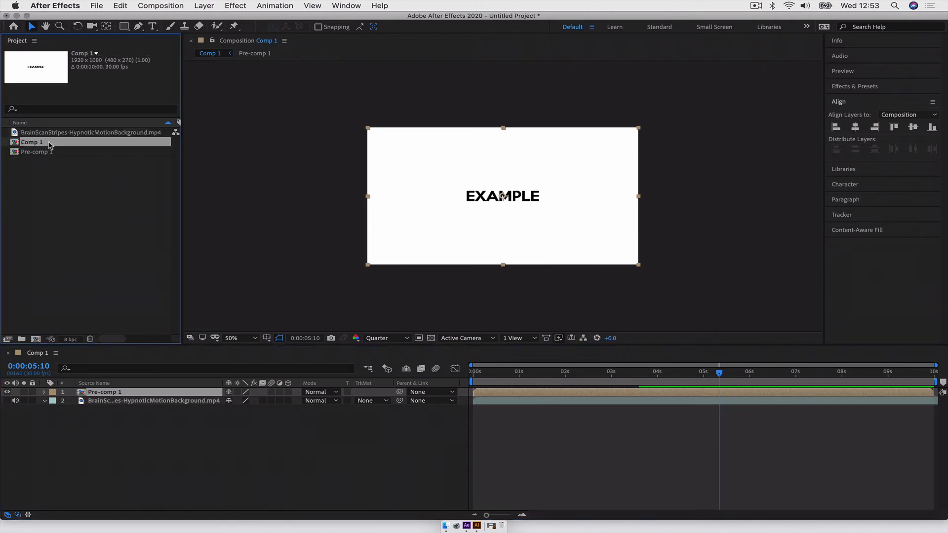
left_click(49, 153)
left_click(38, 144)
left_click(39, 154)
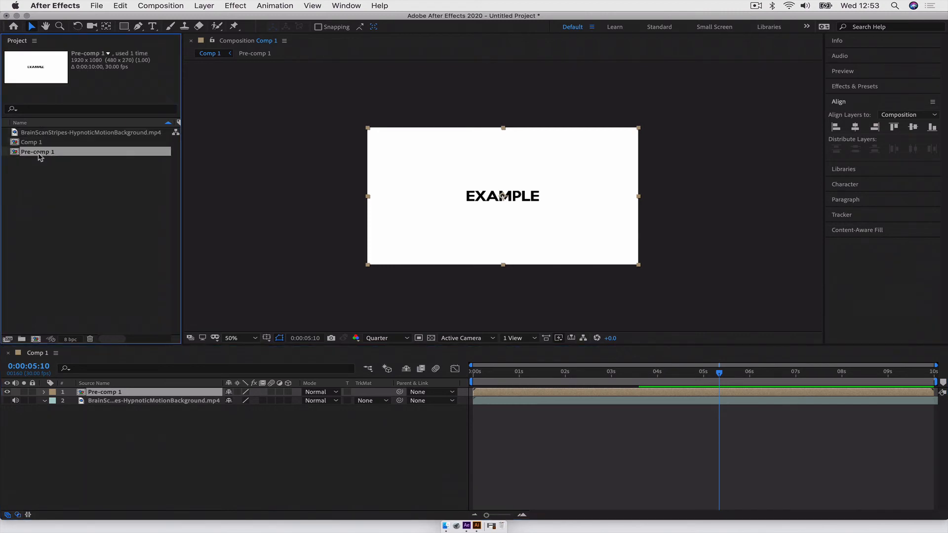
left_click(125, 442)
left_click(110, 394)
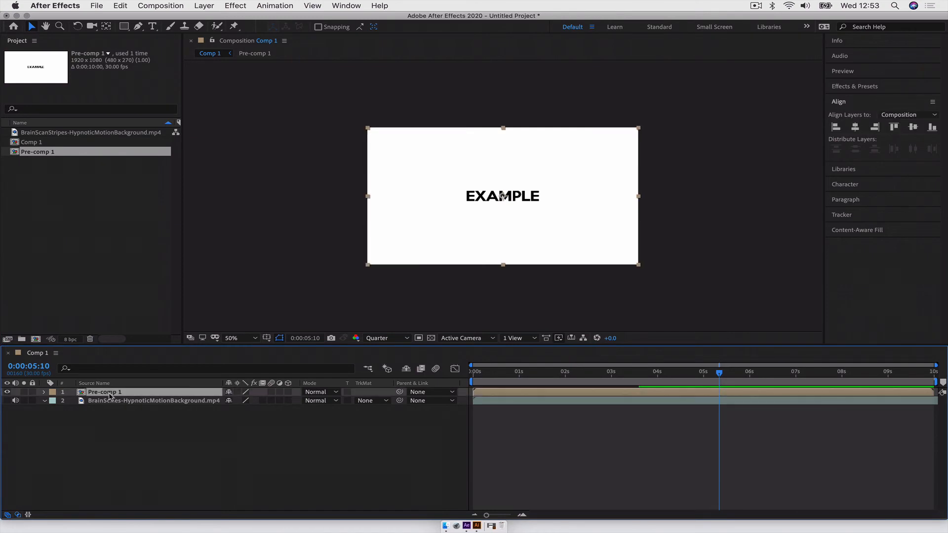
Open Pre-comp 1 from its layer in Comp 1 and inspect the EXAMPLE text layers inside it
double_click(109, 395)
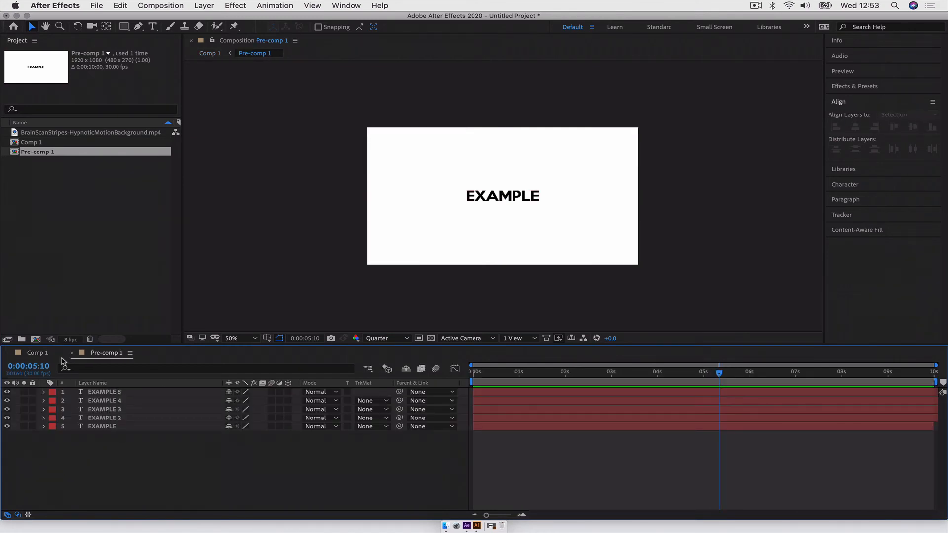
left_click(38, 352)
double_click(108, 392)
left_click(112, 393)
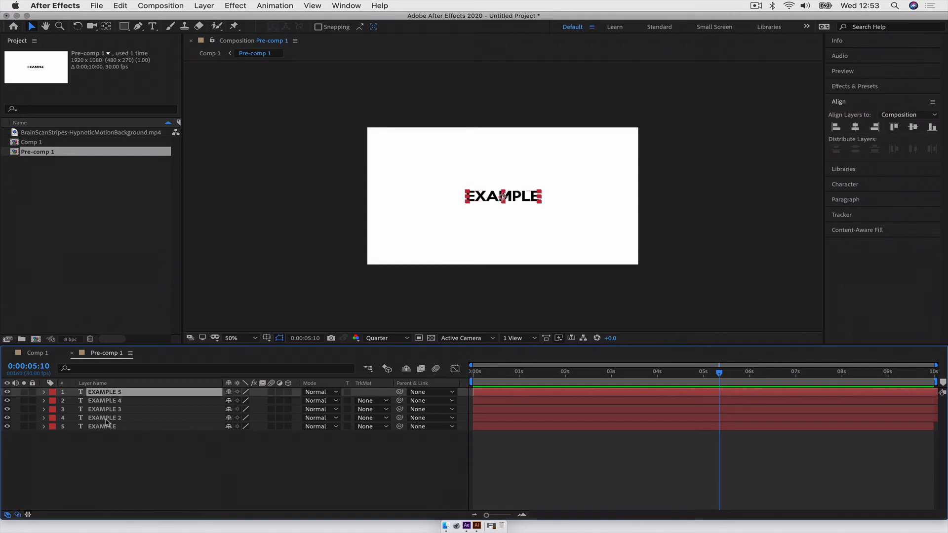
left_click(108, 427)
left_click(108, 395, "shift")
left_click(116, 478)
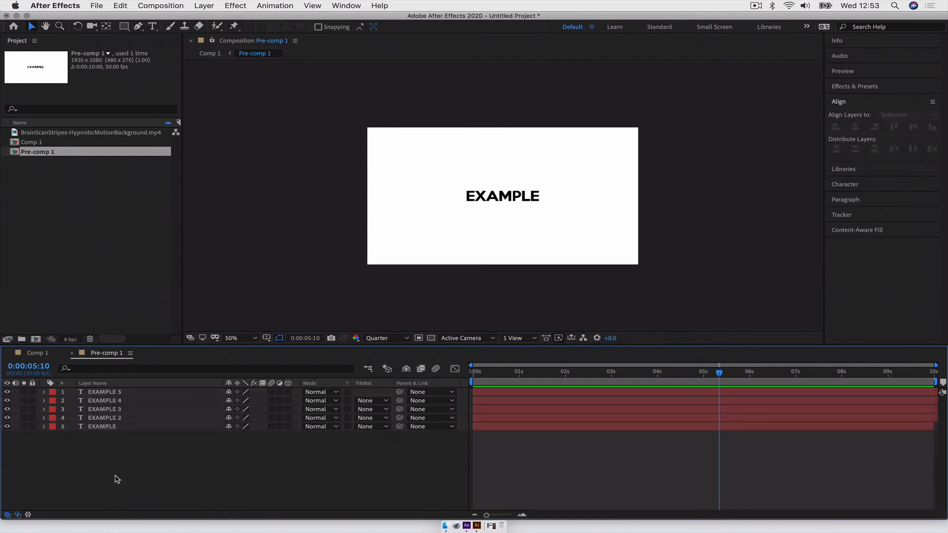
Preview Pre-comp 1 from the start and return to Comp 1's timeline
left_click_drag(511, 377, 335, 374)
key("space")
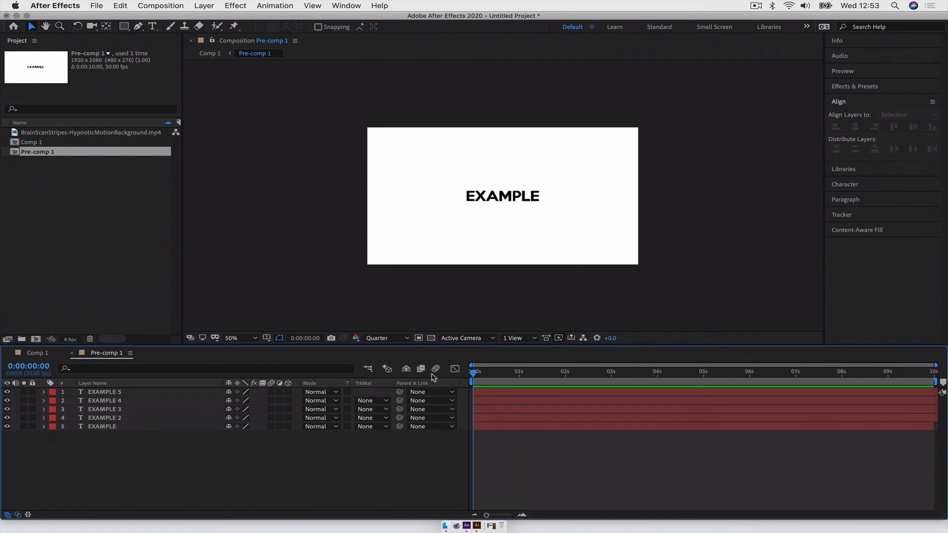
key("space")
left_click(37, 352)
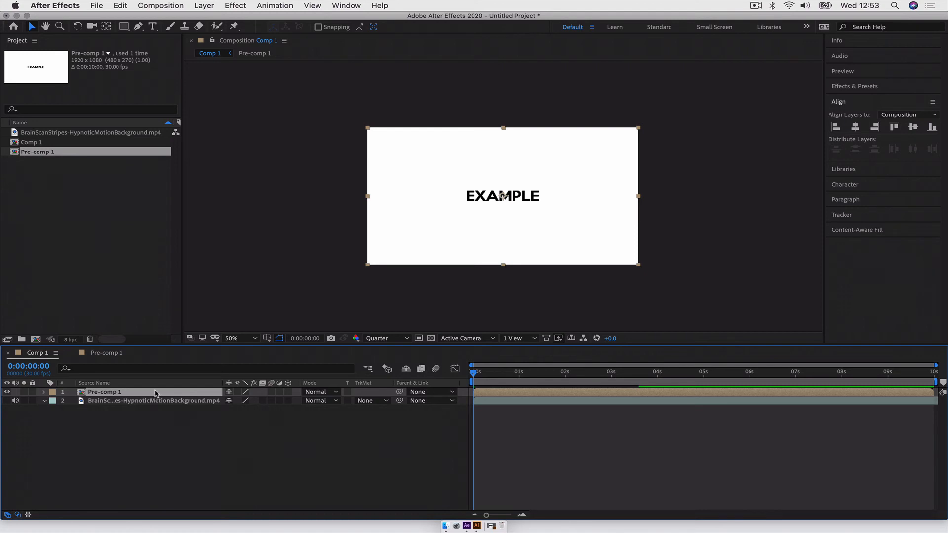
left_click(114, 353)
left_click(47, 354)
Time-stretch the Pre-comp 1 layer with a stretch factor of 150 and preview the result
right_click(497, 396)
mouse_move(550, 312)
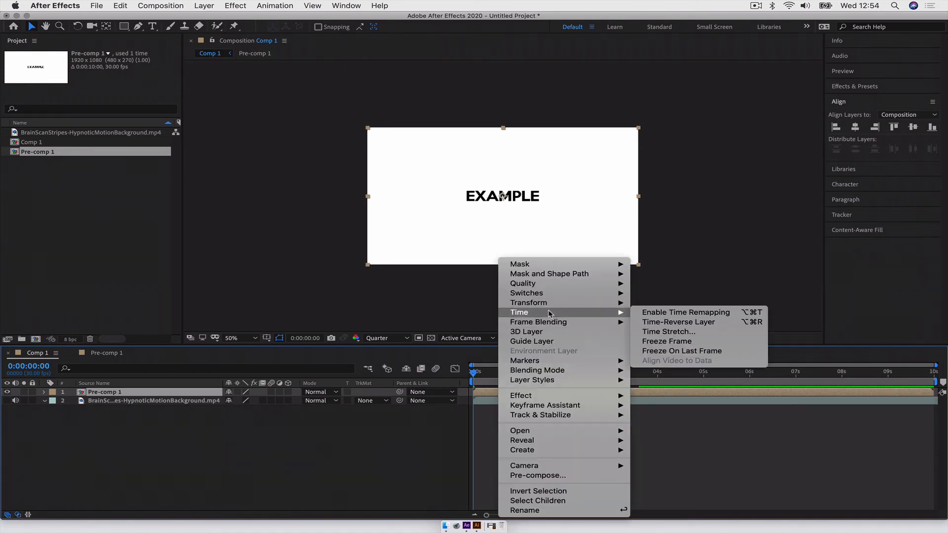
left_click(680, 331)
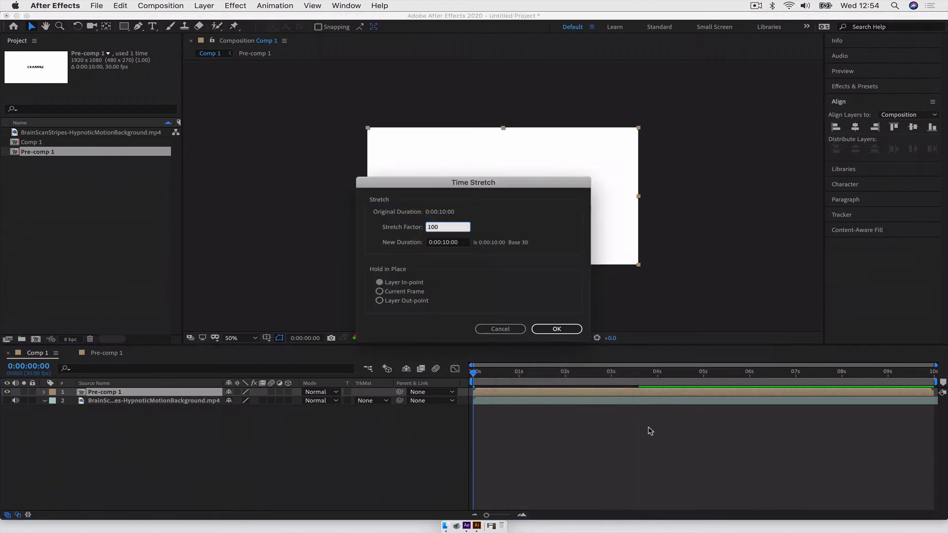
type("150")
key("Return")
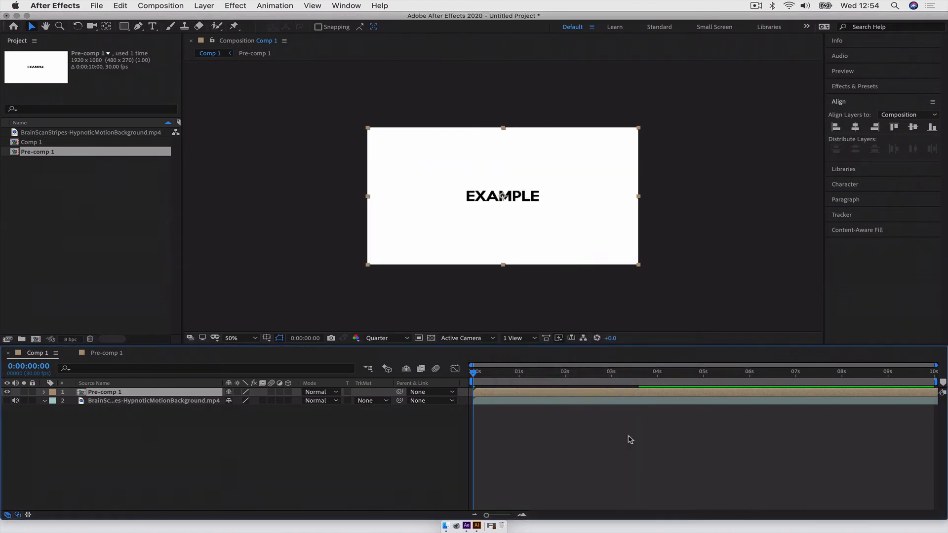
key("space")
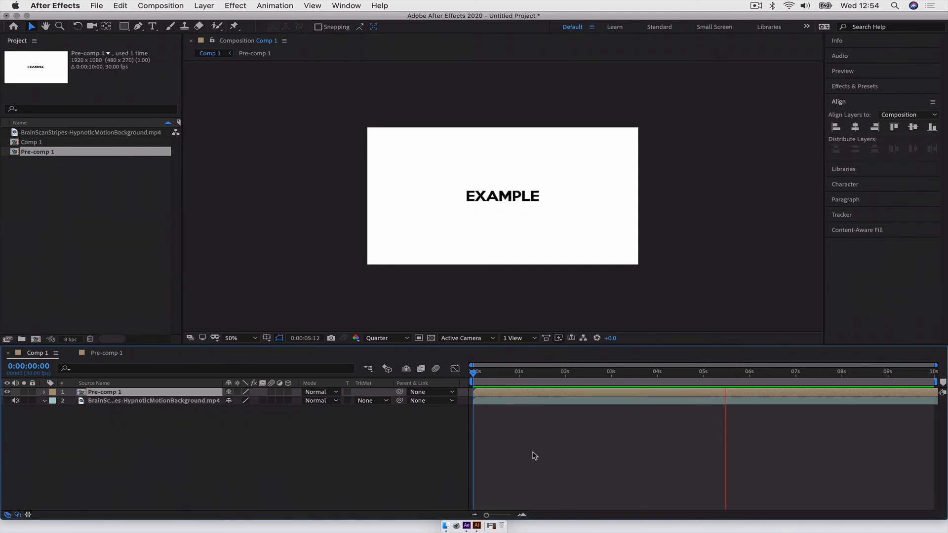
Set the Pre-comp 1 layer's Time Stretch factor to 75
left_click(555, 392)
right_click(555, 391)
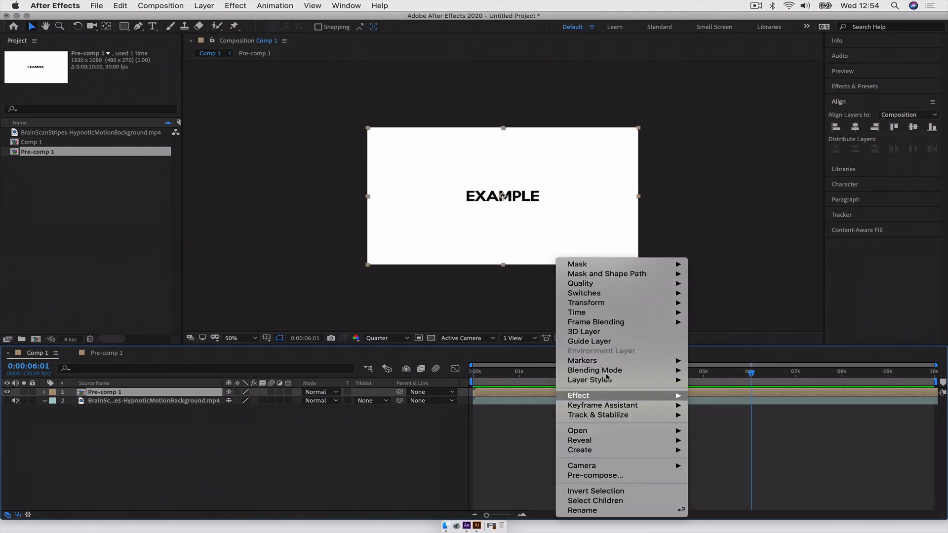
mouse_move(625, 313)
left_click(739, 331)
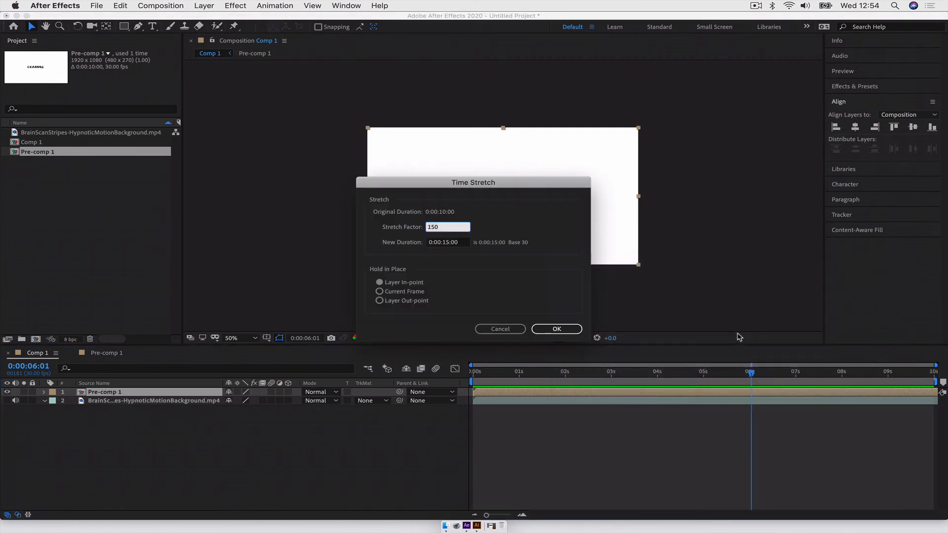
type("75")
key("Return")
Preview the time-stretched pre-comp from the start and make the BrainScanStripes video layer visible again
left_click_drag(629, 376, 407, 376)
left_click(284, 270)
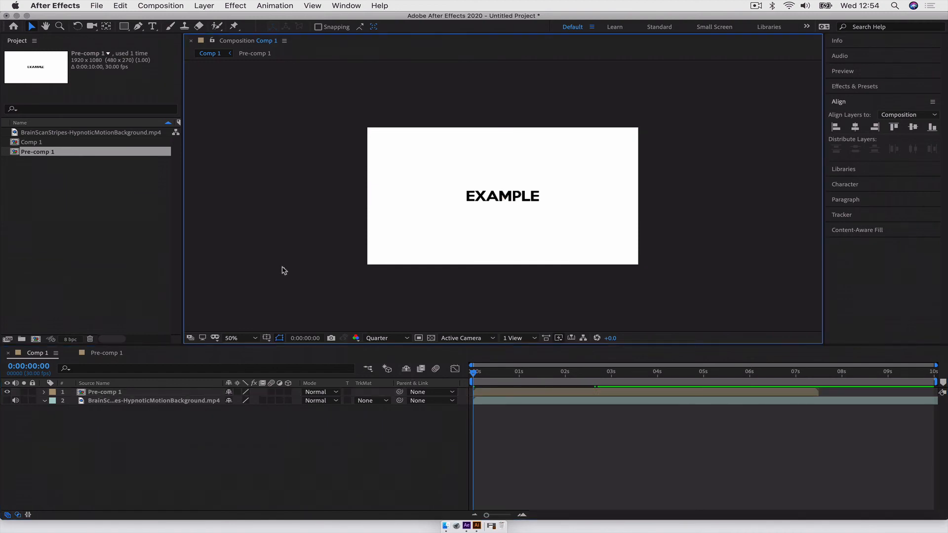
key("space")
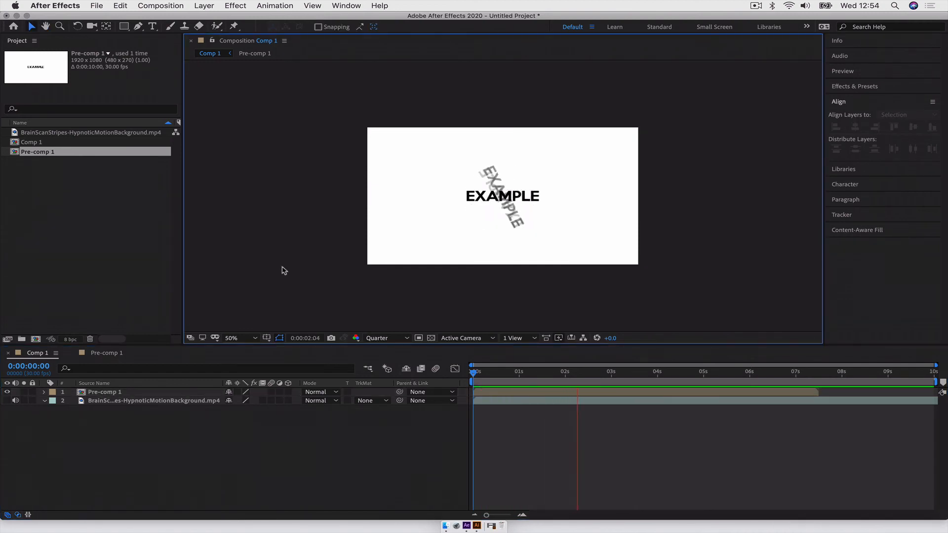
key("space")
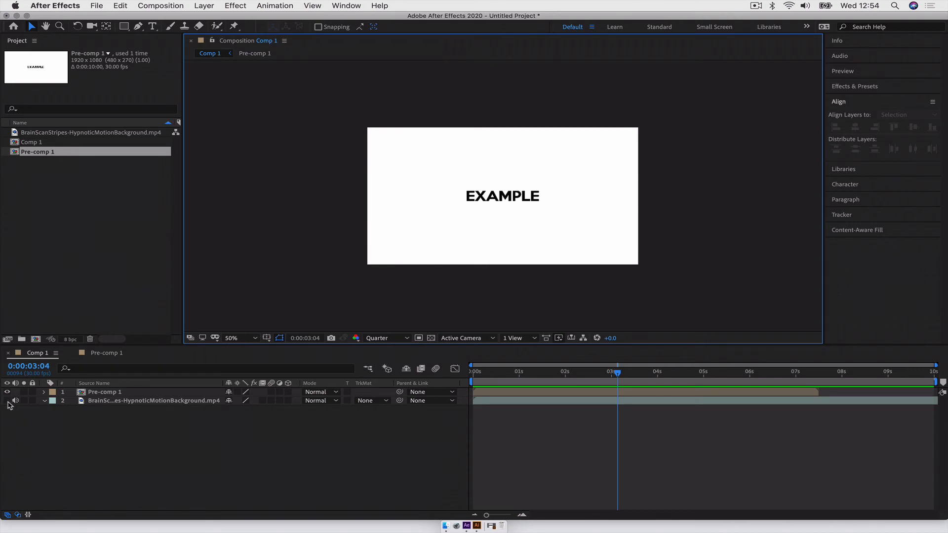
left_click(7, 401)
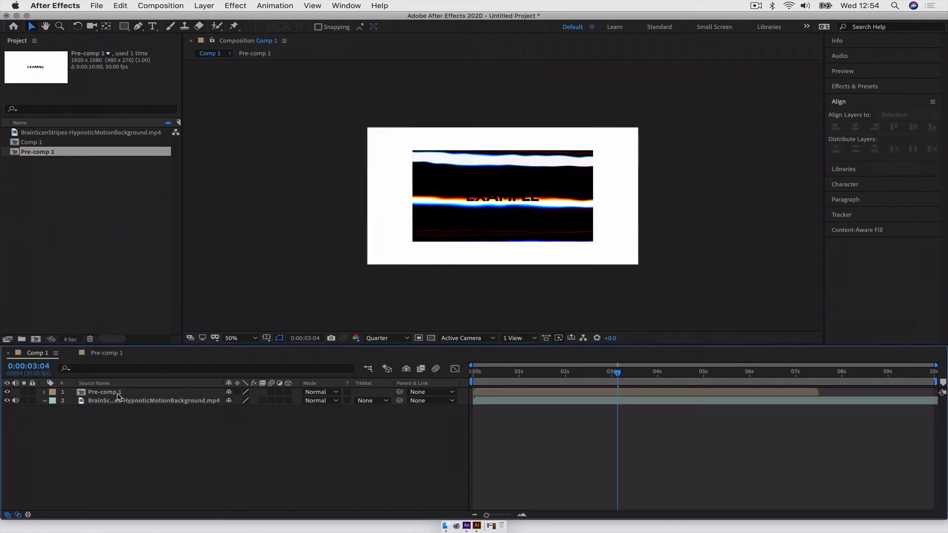
Open Pre-comp 1, return the playhead to 0:00:00:00 and select all five EXAMPLE text layers
left_click(118, 394)
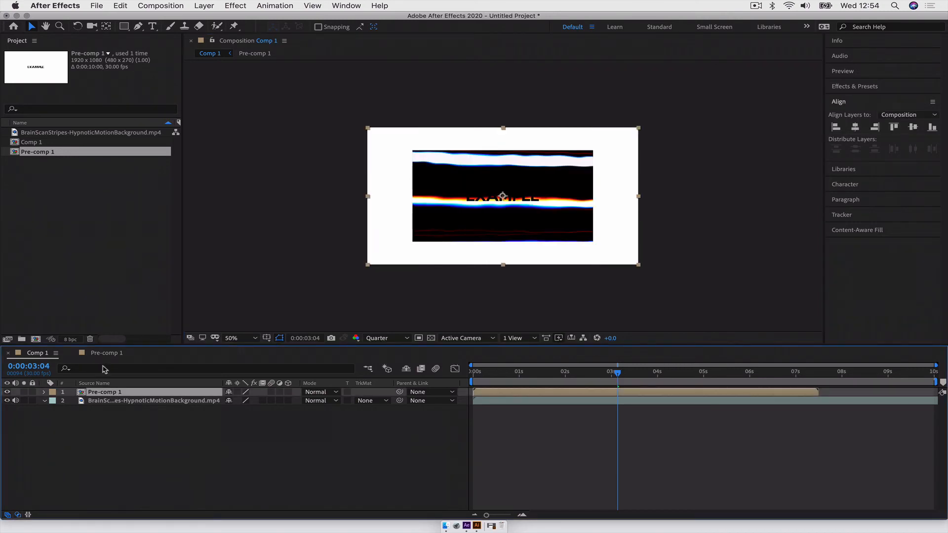
double_click(105, 393)
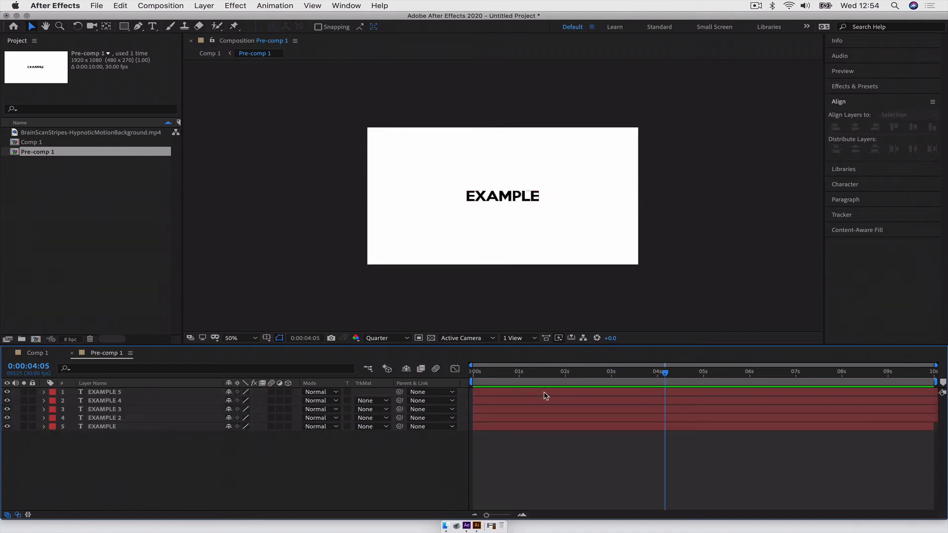
left_click_drag(549, 374, 387, 369)
left_click(102, 393)
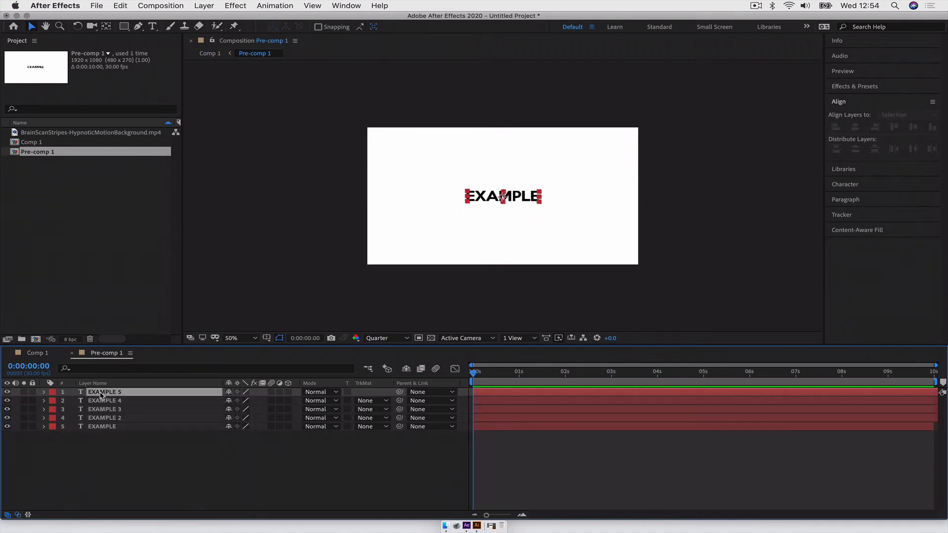
left_click(105, 427, "shift")
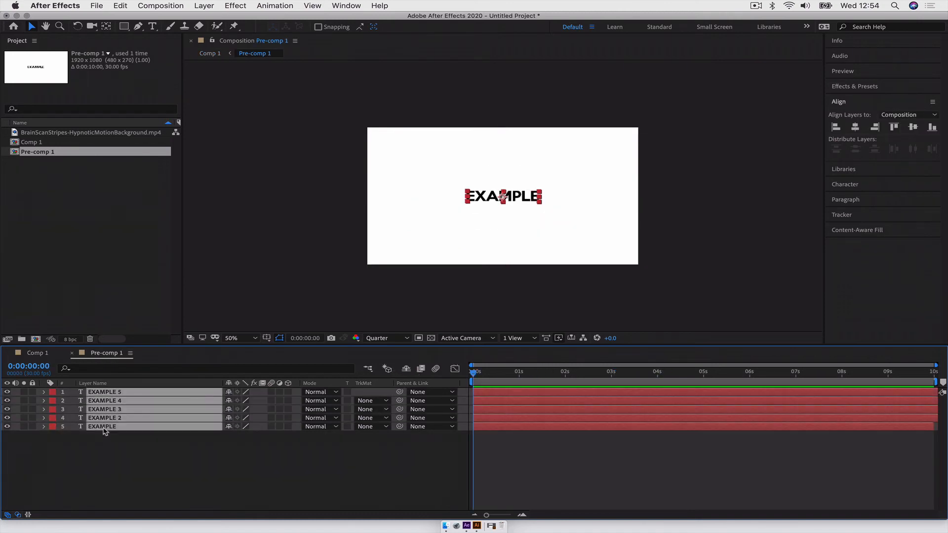
Set the fill color of the five selected EXAMPLE text layers to white and deselect them
left_click(857, 186)
left_click(923, 152)
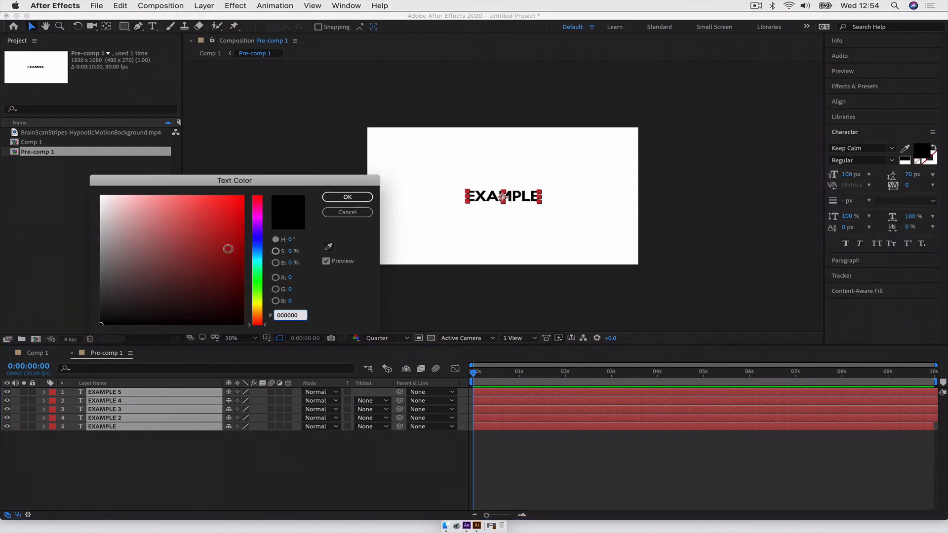
left_click_drag(228, 247, 69, 188)
left_click(334, 198)
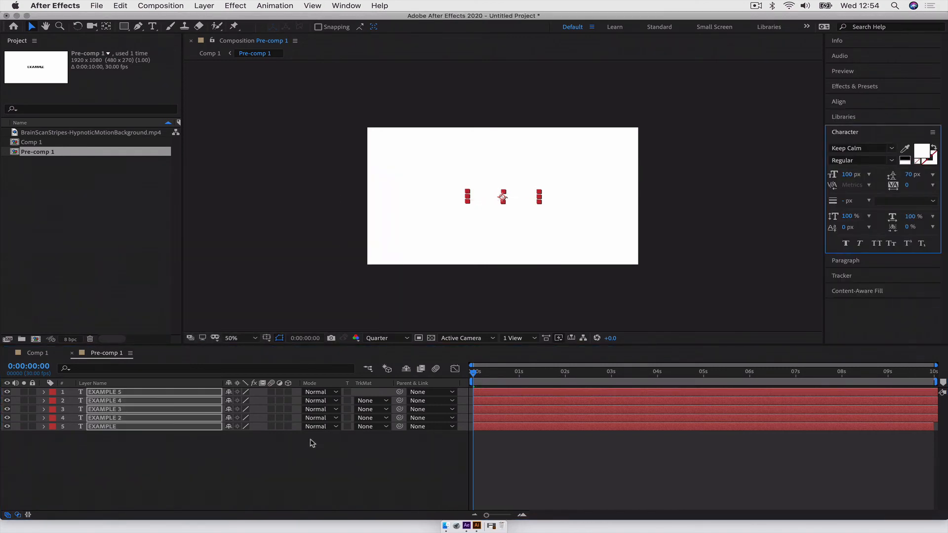
left_click(295, 457)
Preview Comp 1 from the start to check the white text over the stripes footage, looking briefly into Pre-comp 1
left_click(32, 354)
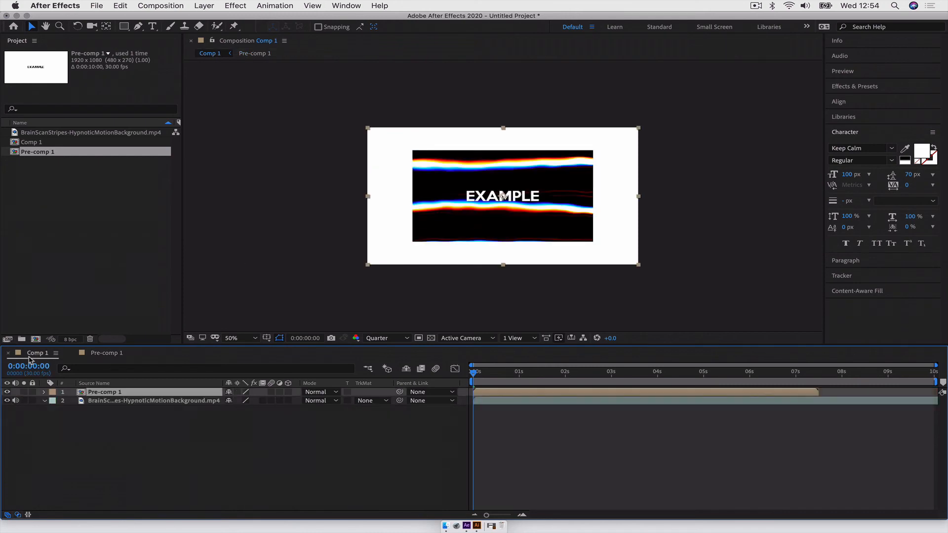
key("space")
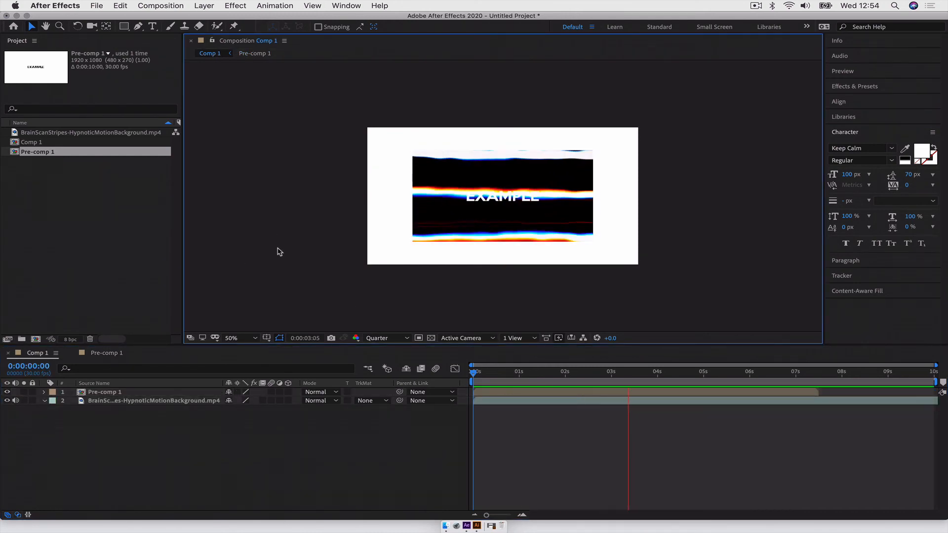
key("space")
left_click_drag(594, 373, 371, 372)
key("space")
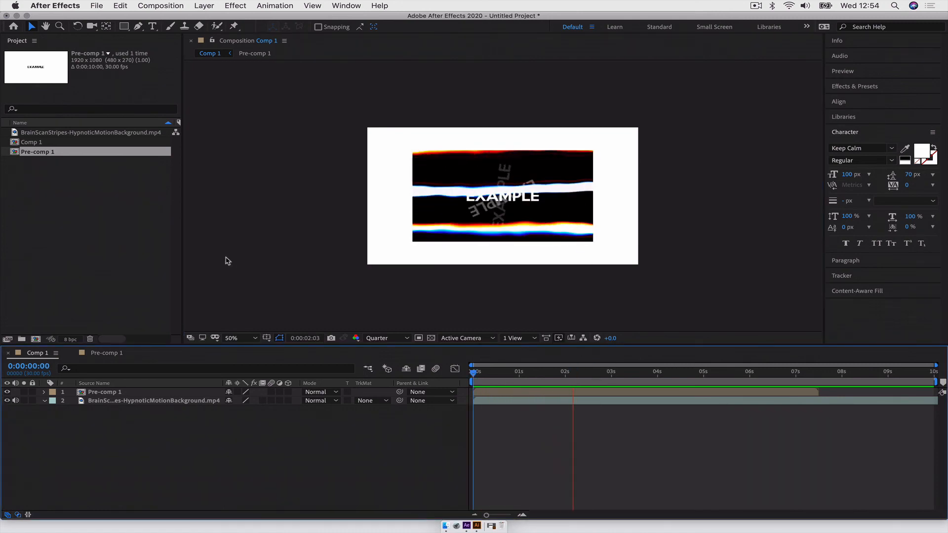
left_click(105, 354)
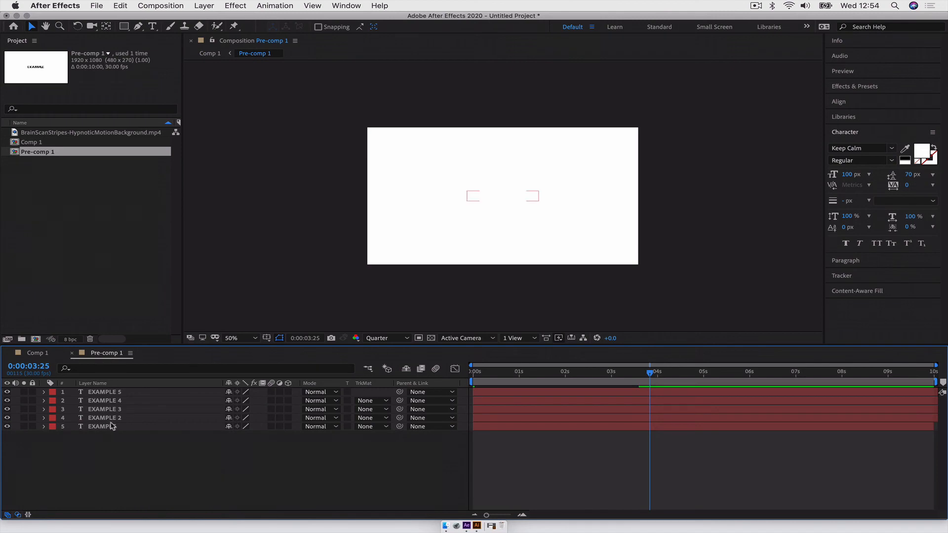
left_click(48, 353)
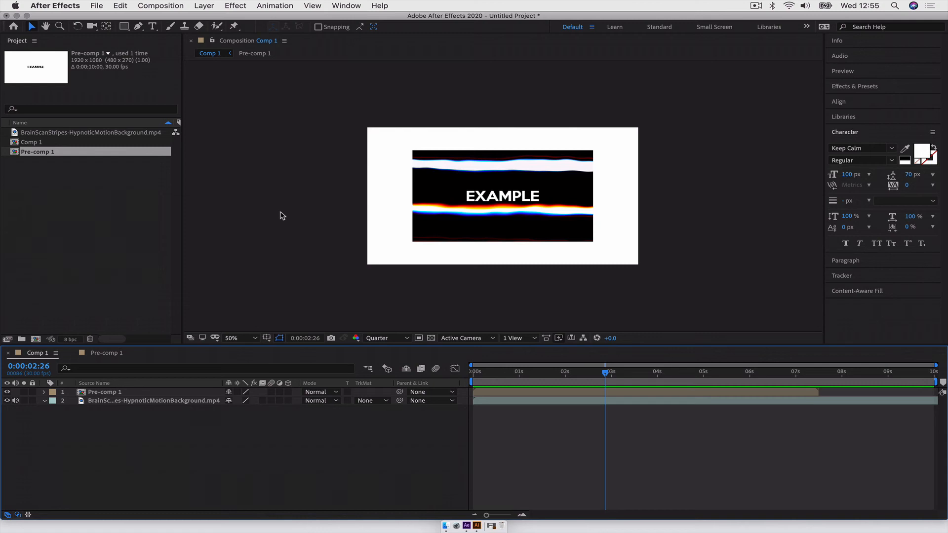
Save the project as test.aep in the EXAMPLE folder on the Desktop
left_click(95, 7)
mouse_move(121, 102)
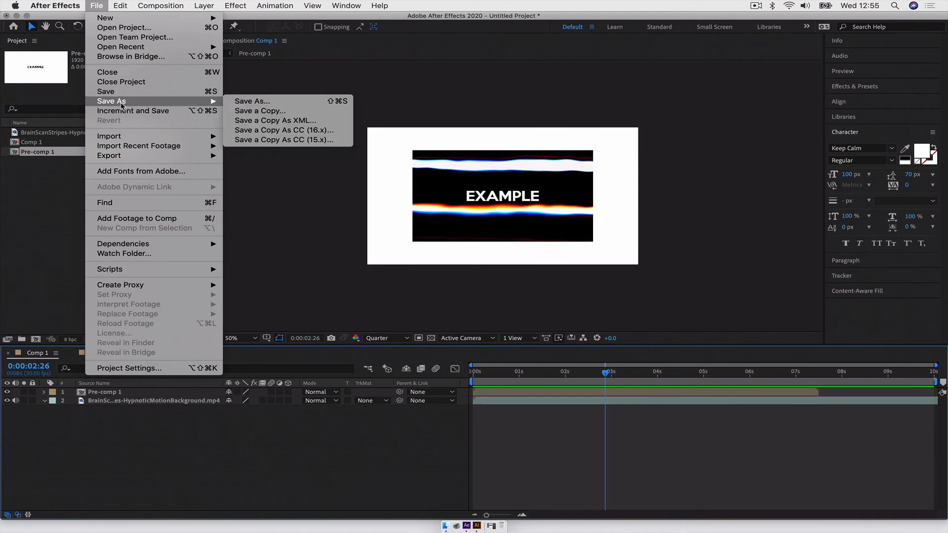
left_click(276, 103)
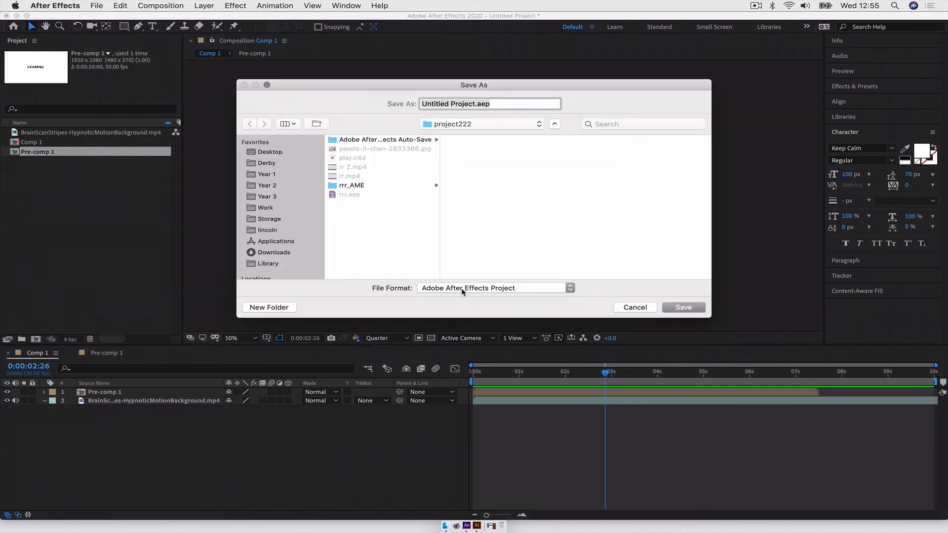
left_click(401, 256)
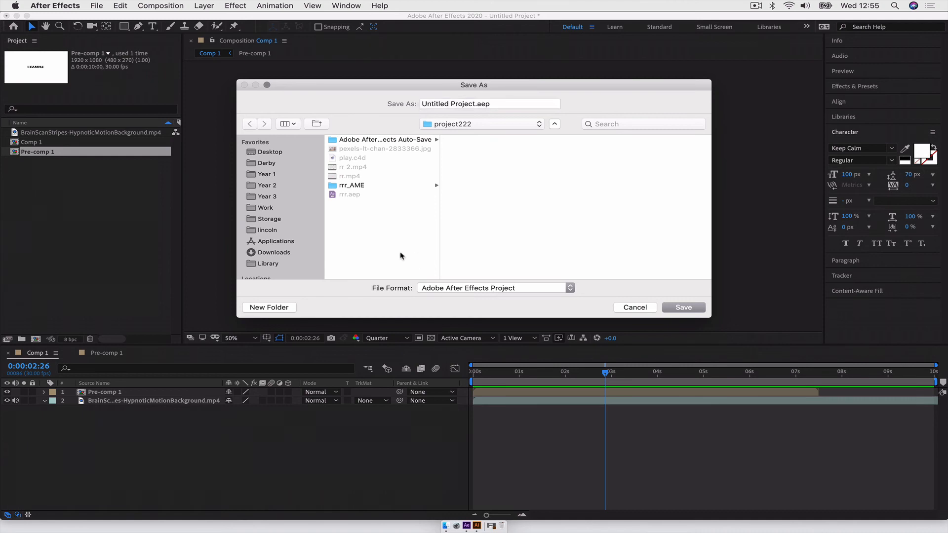
left_click(288, 154)
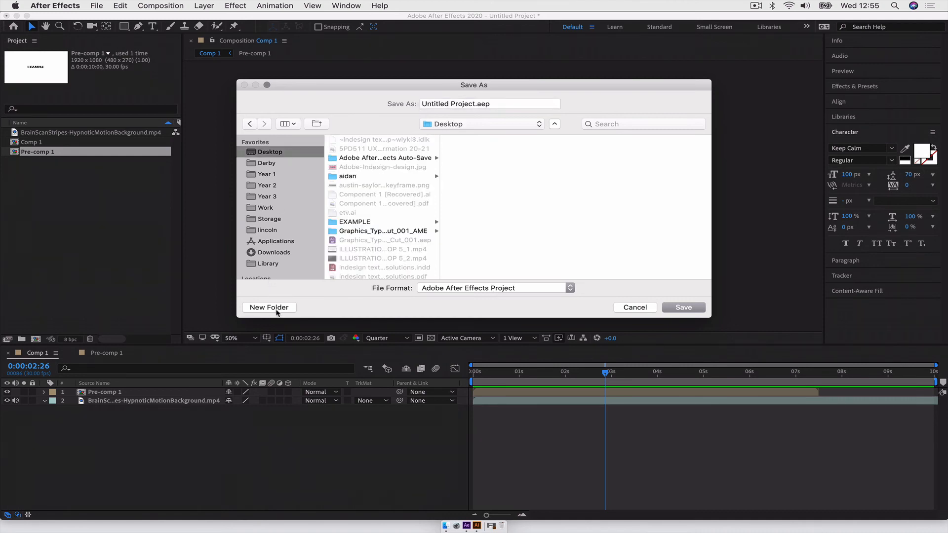
left_click(378, 223)
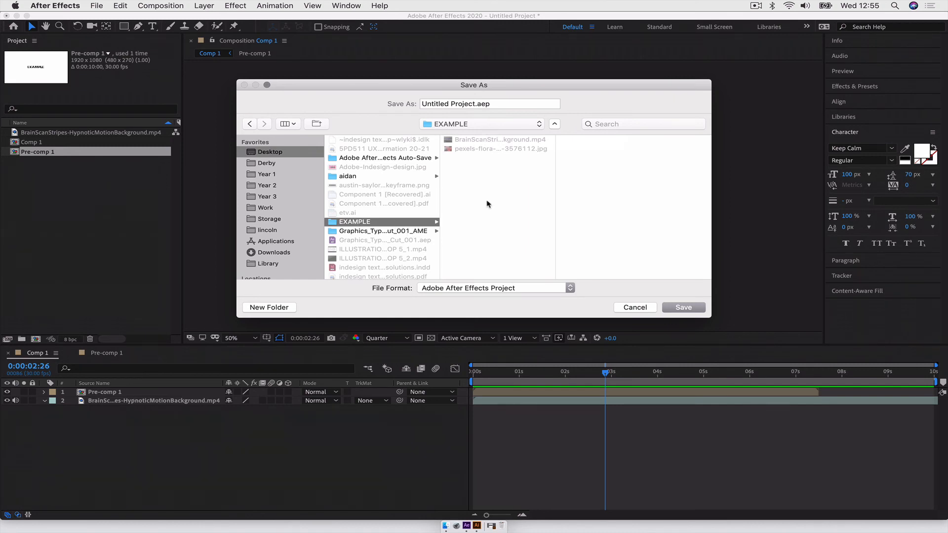
left_click(475, 104)
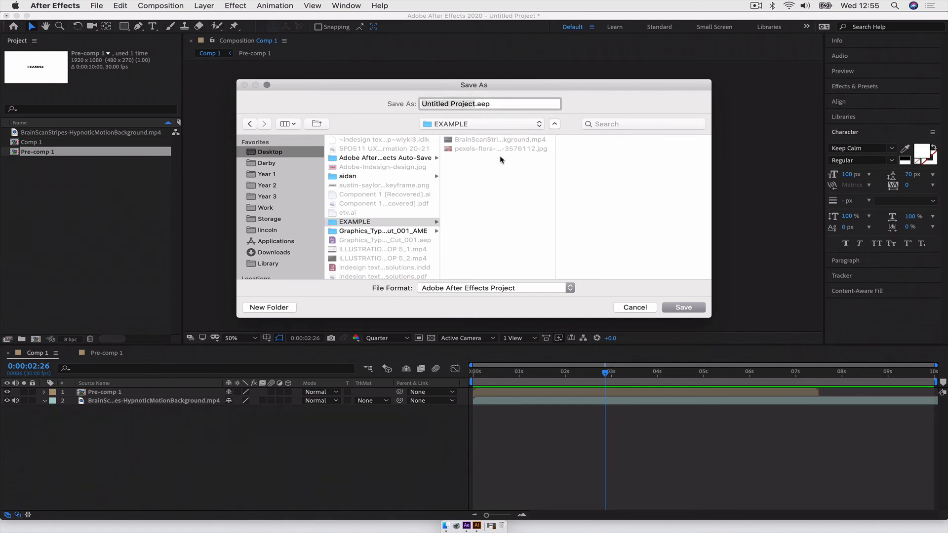
type("test")
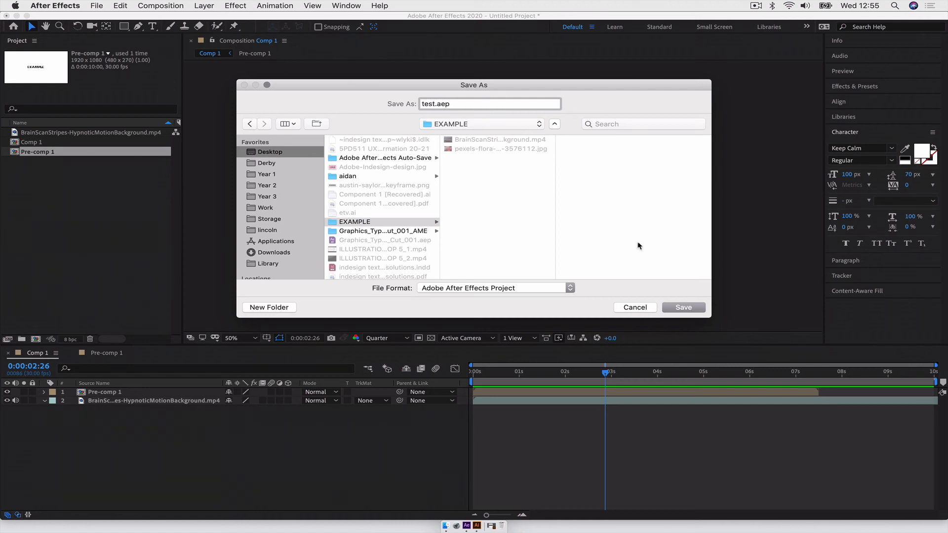
left_click(685, 308)
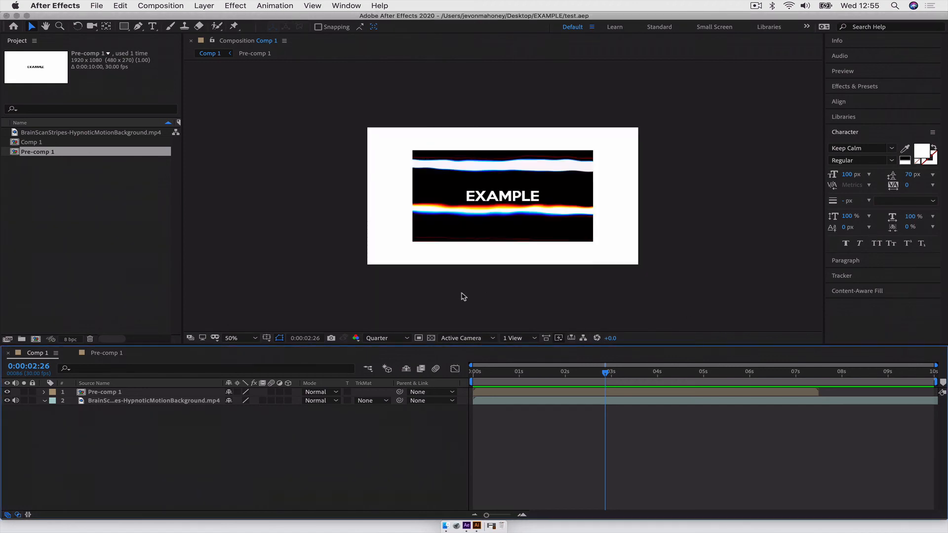
Switch to Finder and examine the saved project file and the source video in the EXAMPLE folder
left_click(445, 526)
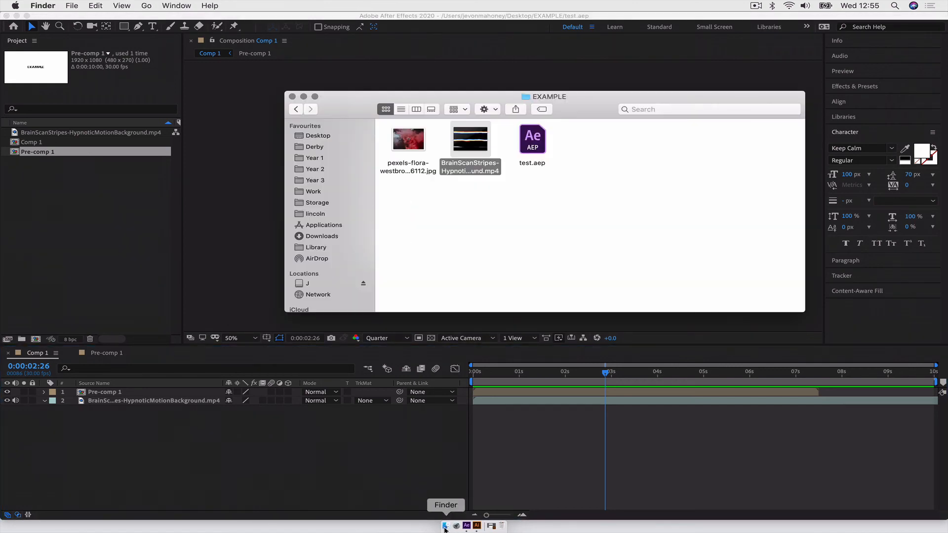
left_click(517, 238)
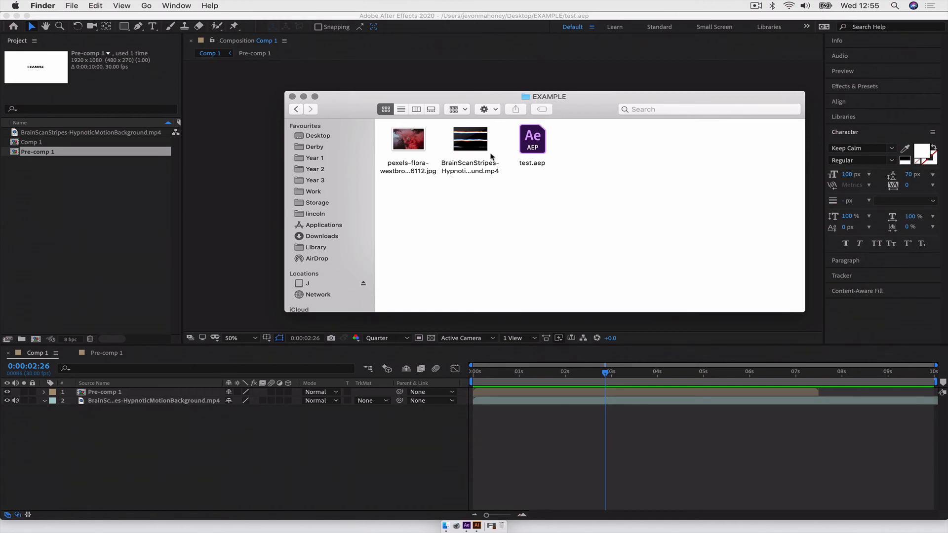
left_click(538, 142)
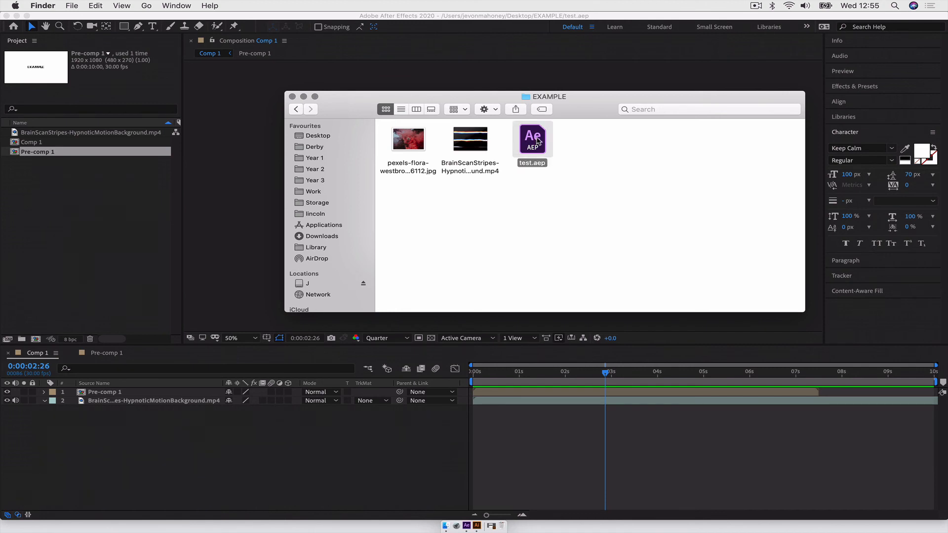
left_click(539, 187)
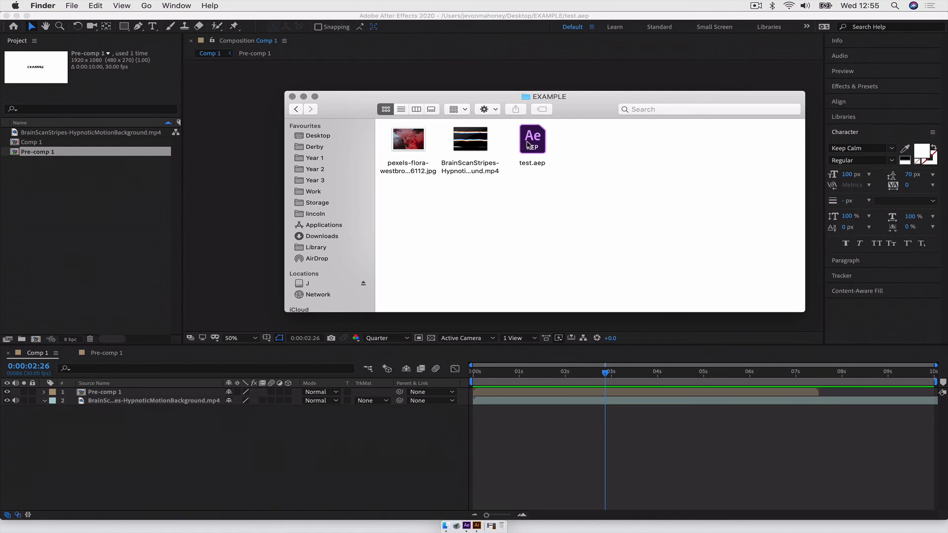
left_click(478, 147)
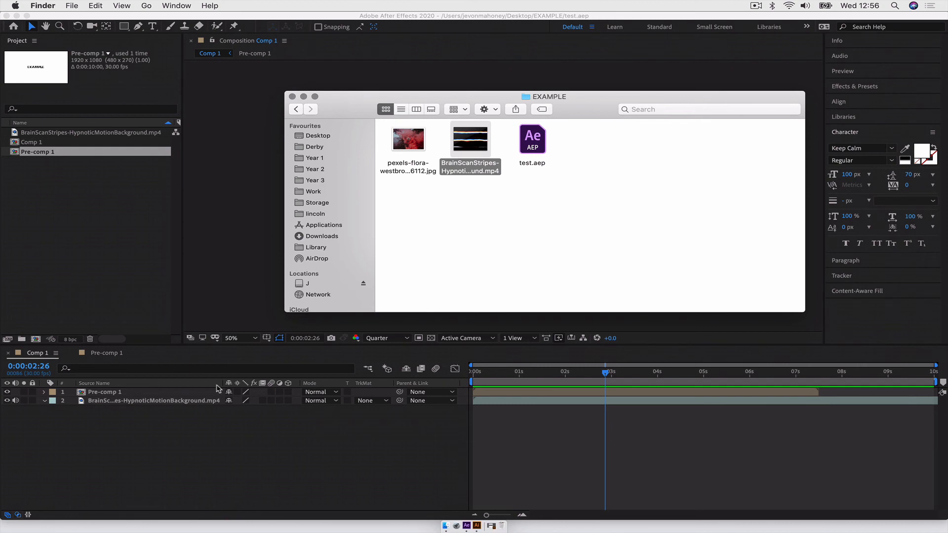
Move the BrainScanStripes video out of the EXAMPLE folder and return to After Effects
mouse_move(483, 138)
left_click_drag(482, 148, 332, 142)
left_click(115, 232)
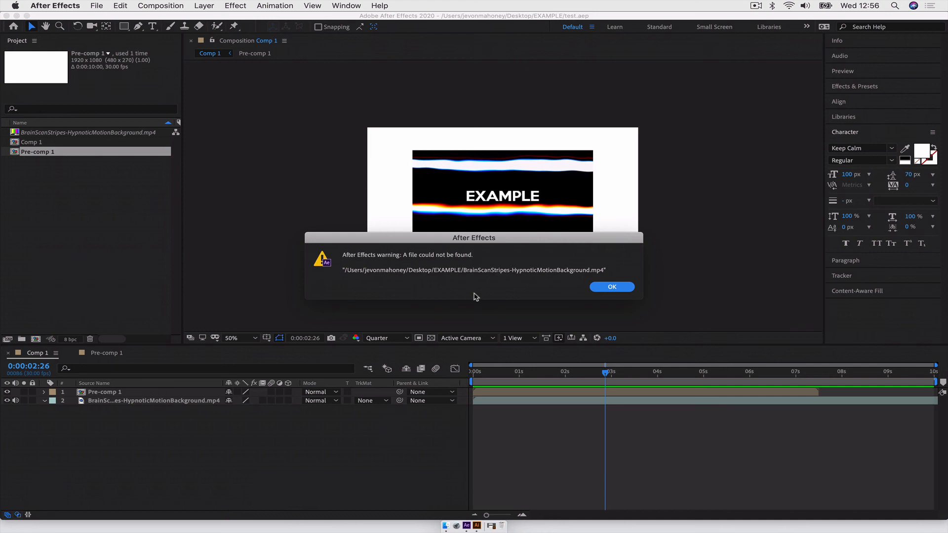
Undo the video's move in Finder, then return to After Effects and dismiss the missing-file warning
key("super+Tab")
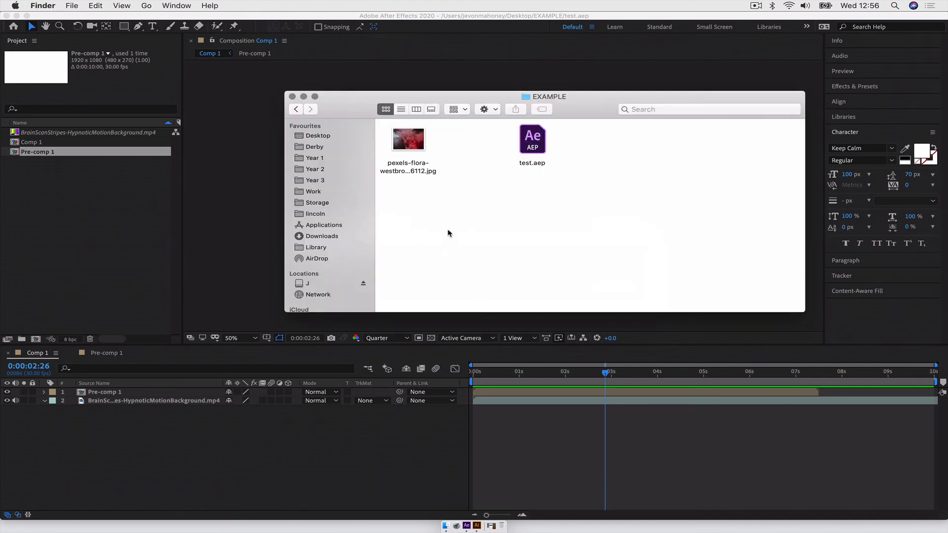
key("super+z")
left_click(199, 278)
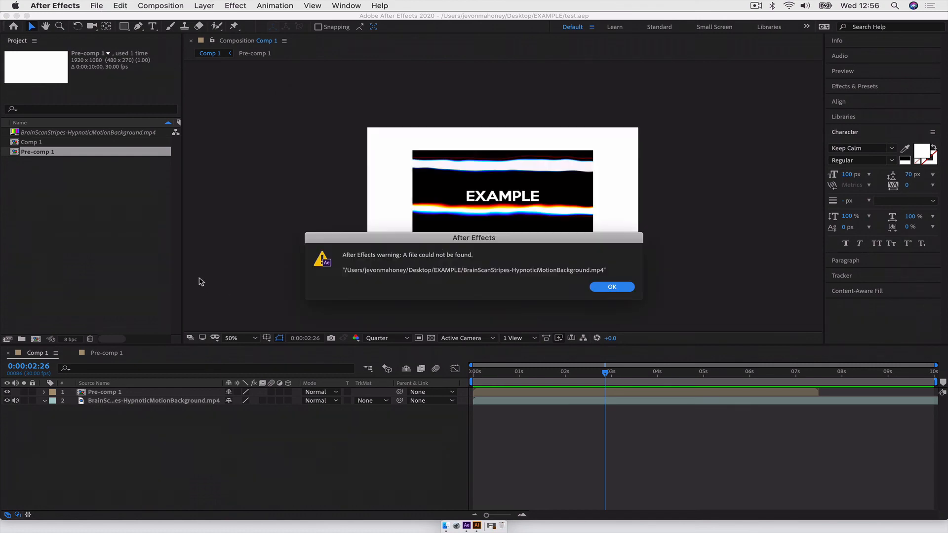
left_click(628, 289)
Reload the BrainScanStripes footage in the project
left_click(84, 133)
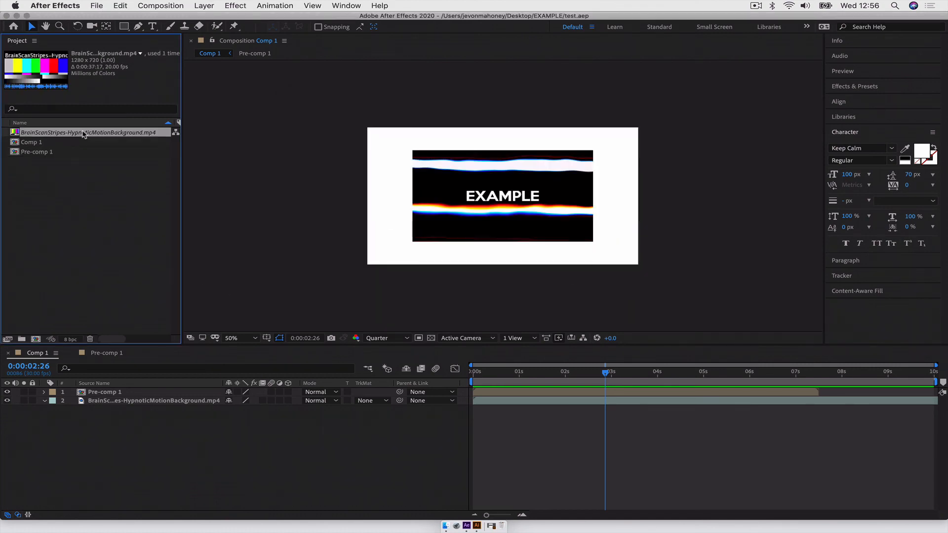
right_click(84, 133)
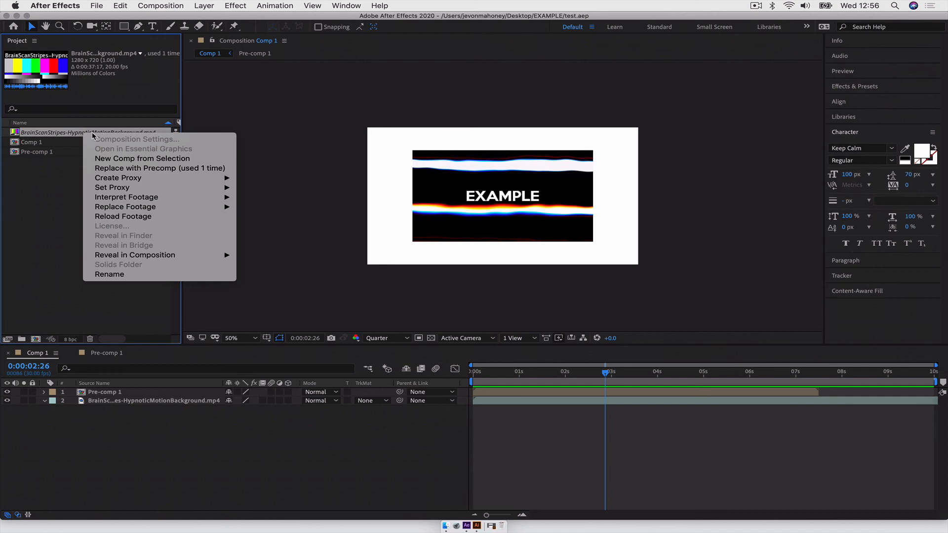
left_click(132, 219)
Switch to Finder and create a folder named assets inside the EXAMPLE folder
key("super+Tab")
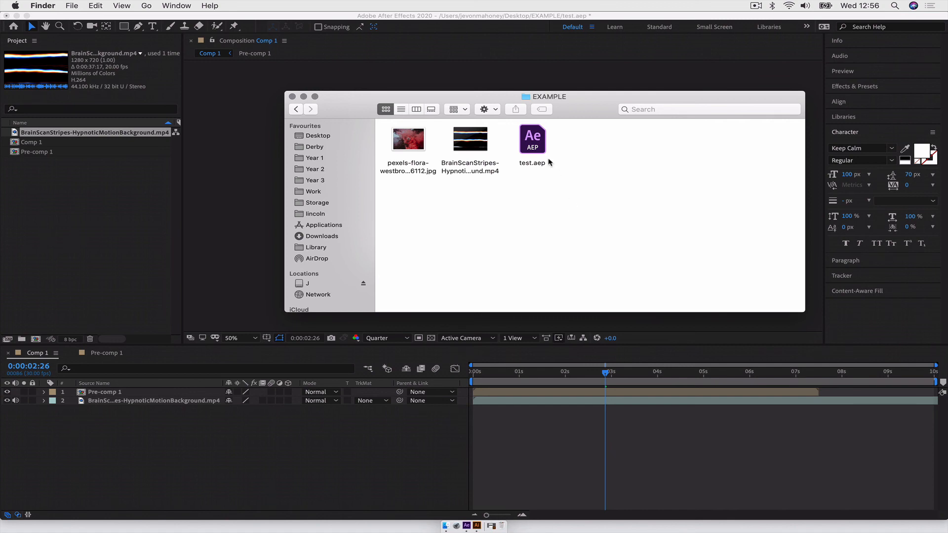
left_click(534, 143)
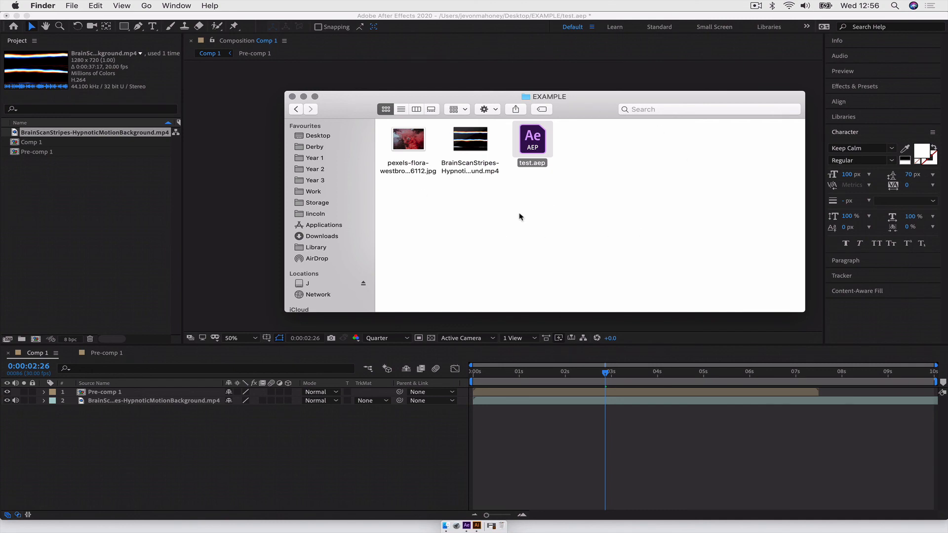
right_click(533, 220)
left_click(543, 220)
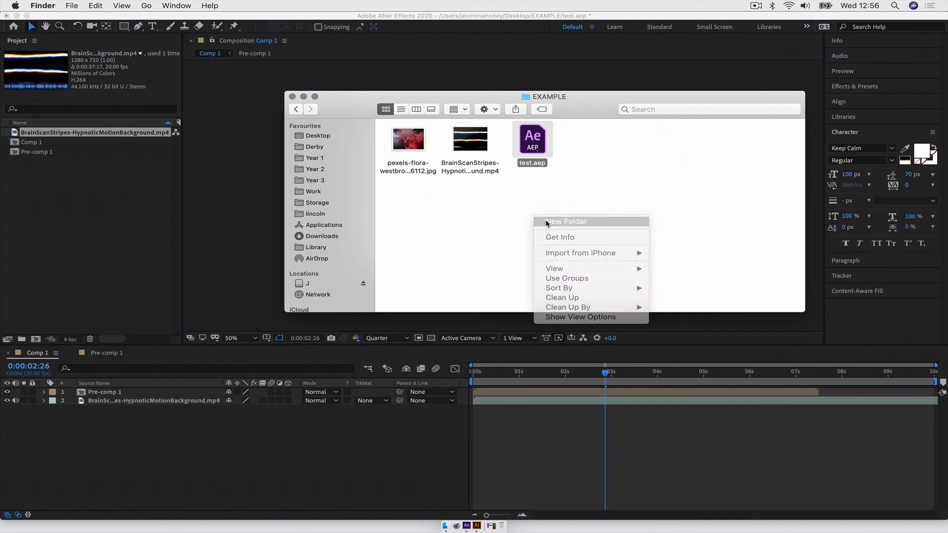
type("assets")
key("Return")
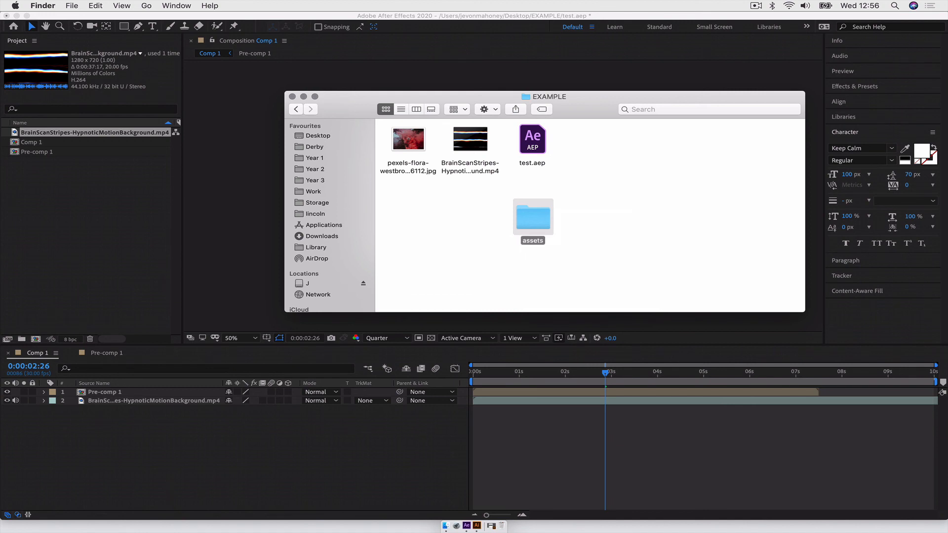
Move the pexels image and the BrainScanStripes video into the assets folder and clean up the icon arrangement
left_click_drag(472, 198, 535, 213)
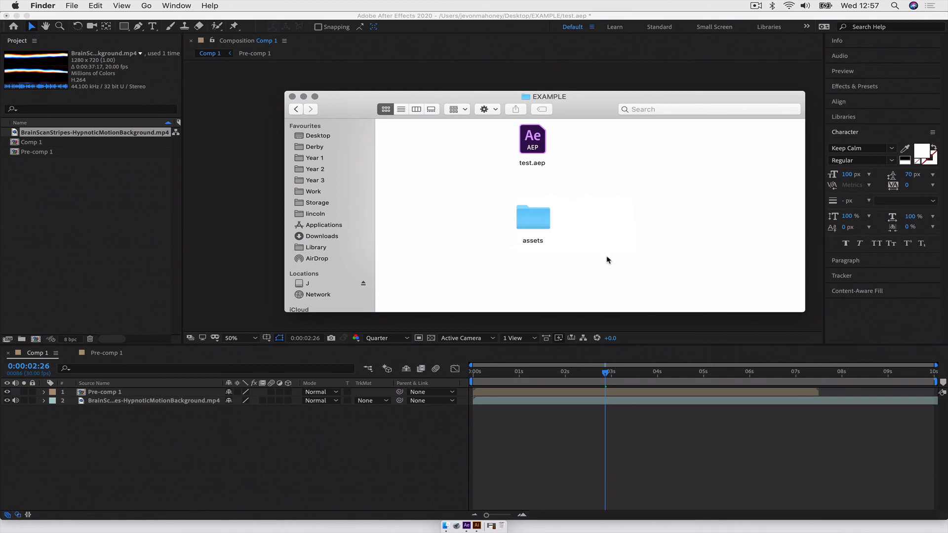
right_click(616, 237)
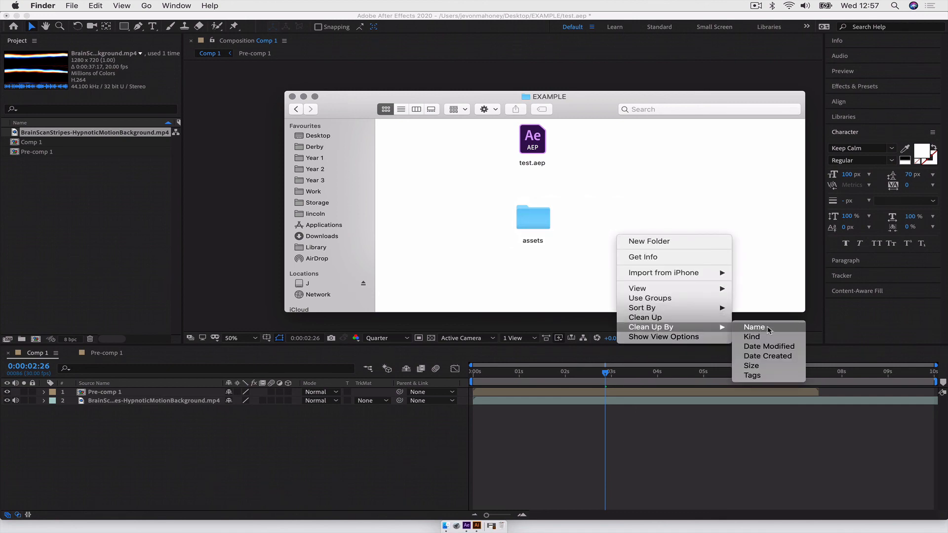
left_click(664, 316)
Return to After Effects, dismiss the missing-file warning and replace the BrainScanStripes footage with its copy in the assets folder
left_click(244, 206)
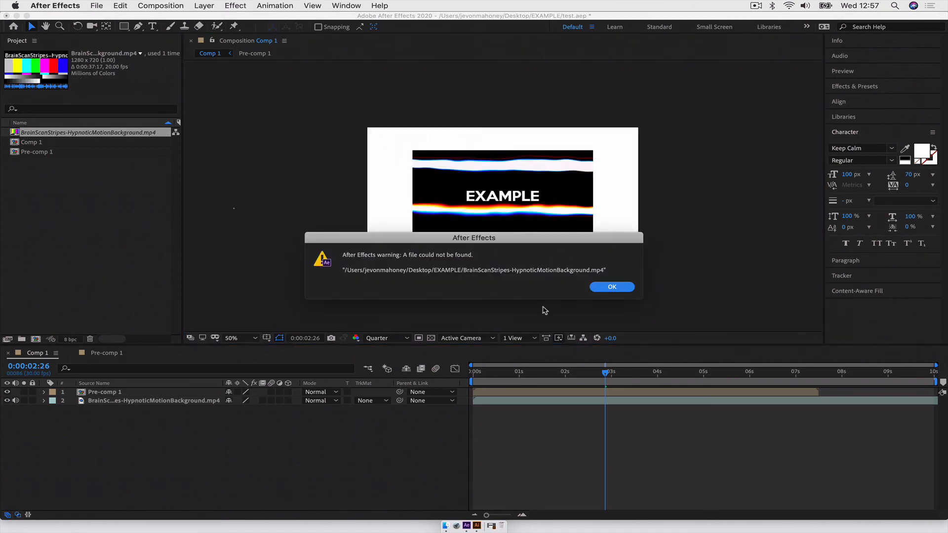
left_click(616, 291)
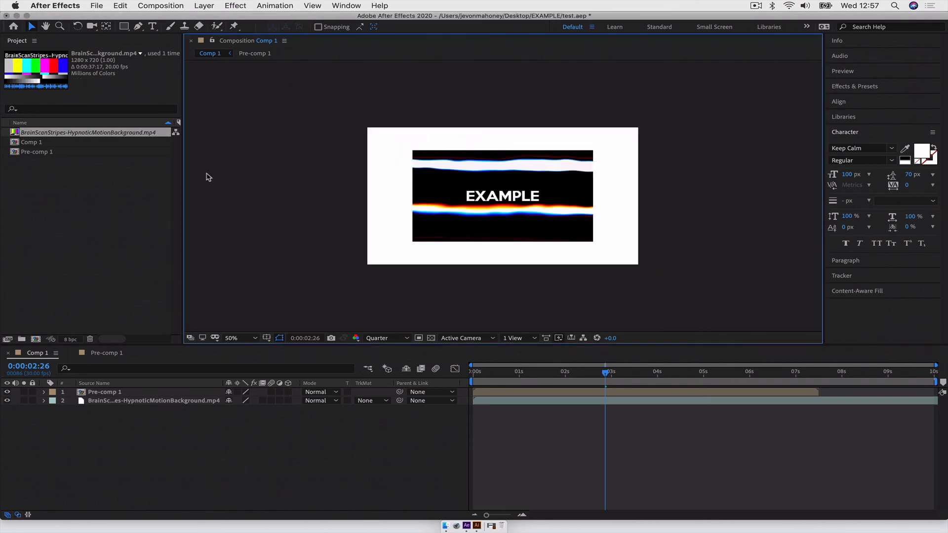
right_click(44, 134)
mouse_move(108, 208)
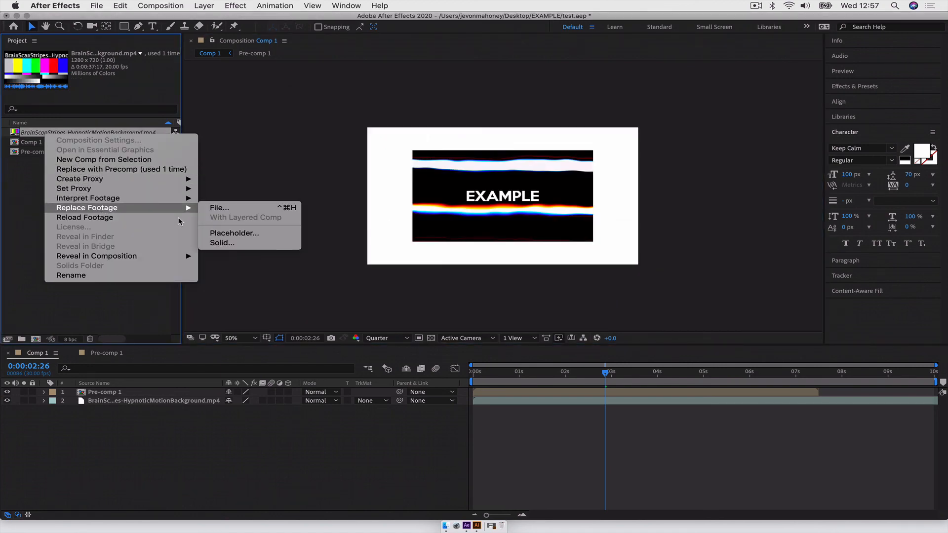
left_click(233, 211)
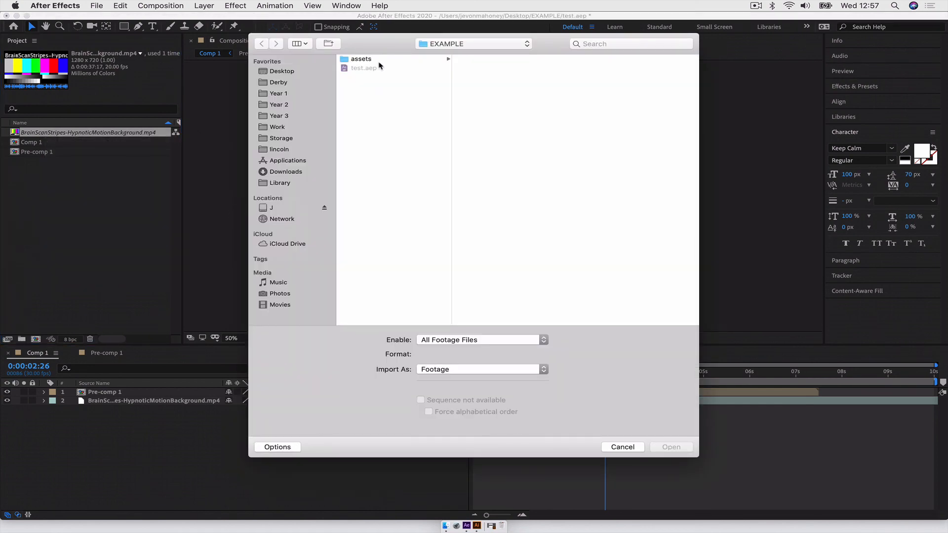
left_click(378, 59)
left_click(498, 59)
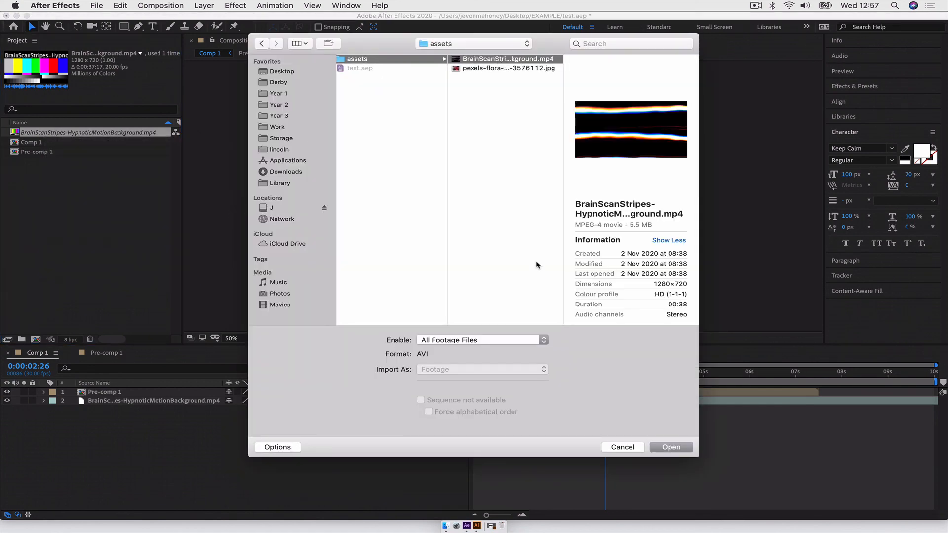
left_click(670, 447)
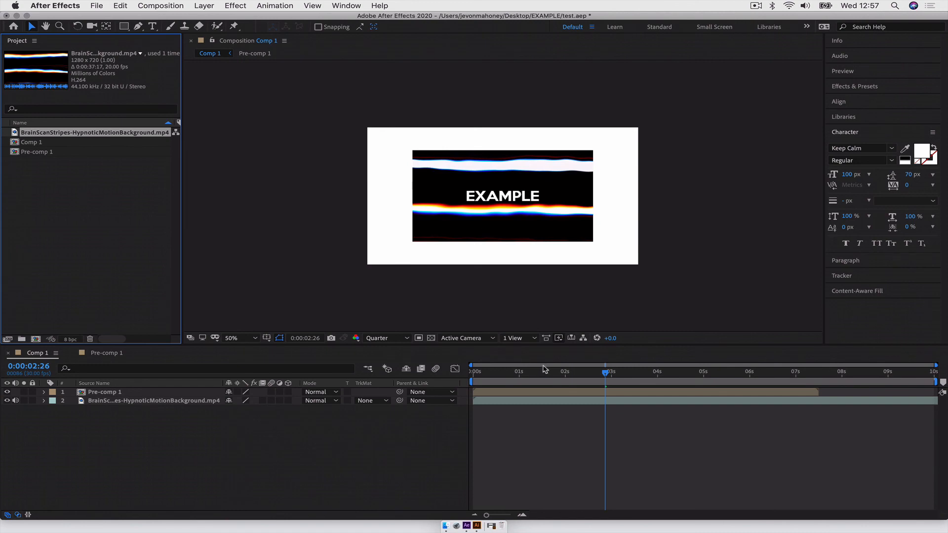
Play back Comp 1, then switch to Finder and select the EXAMPLE folder on the Desktop
left_click(239, 221)
key("space")
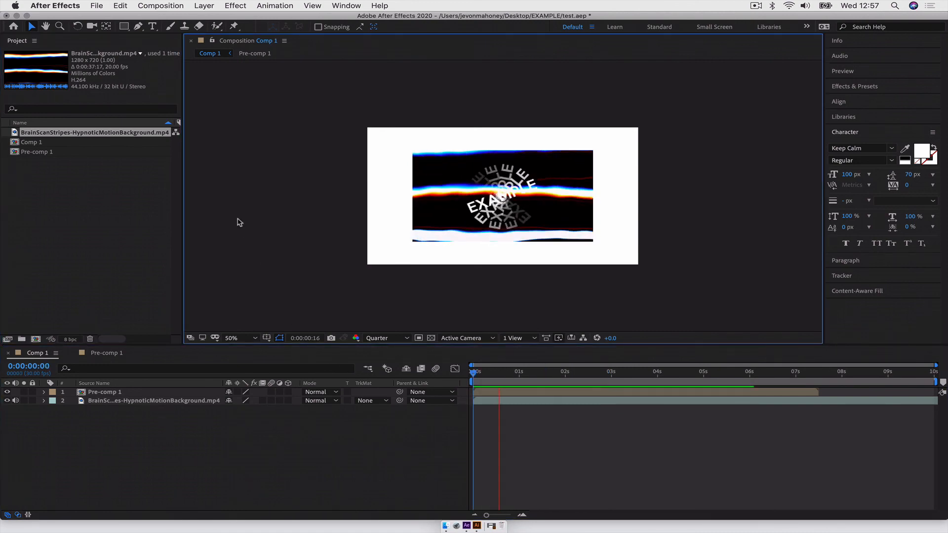
left_click(446, 526)
left_click(298, 109)
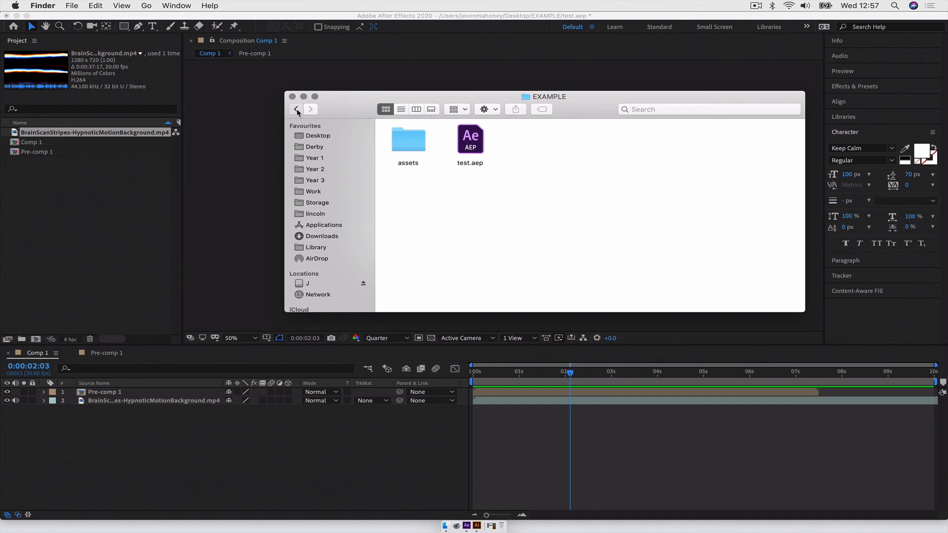
left_click(470, 284)
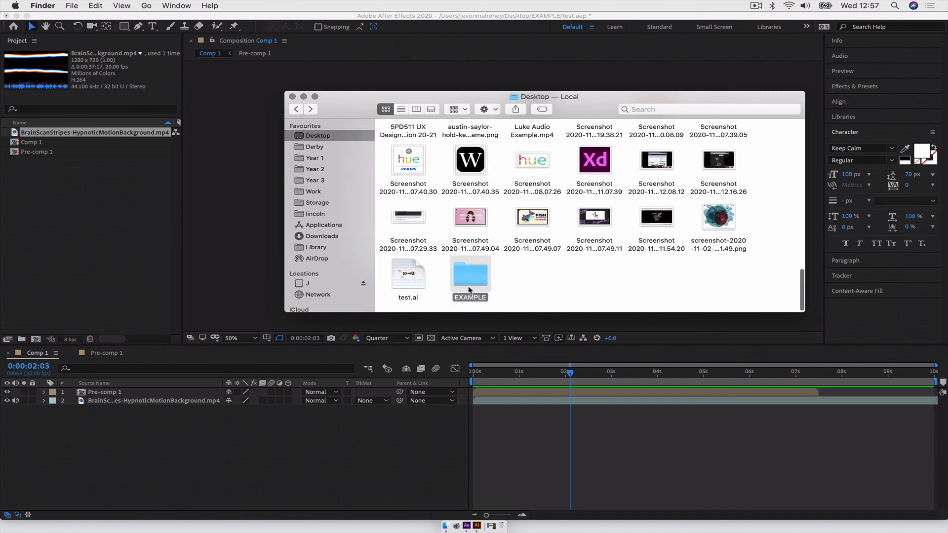
Switch back to After Effects and delete the Pre-comp 1 layer from Comp 1
left_click(228, 242)
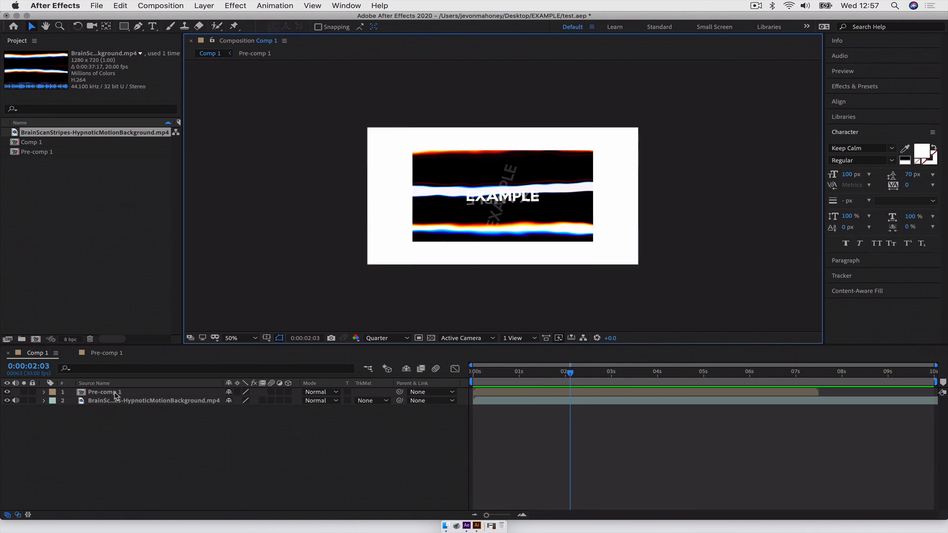
left_click(115, 393)
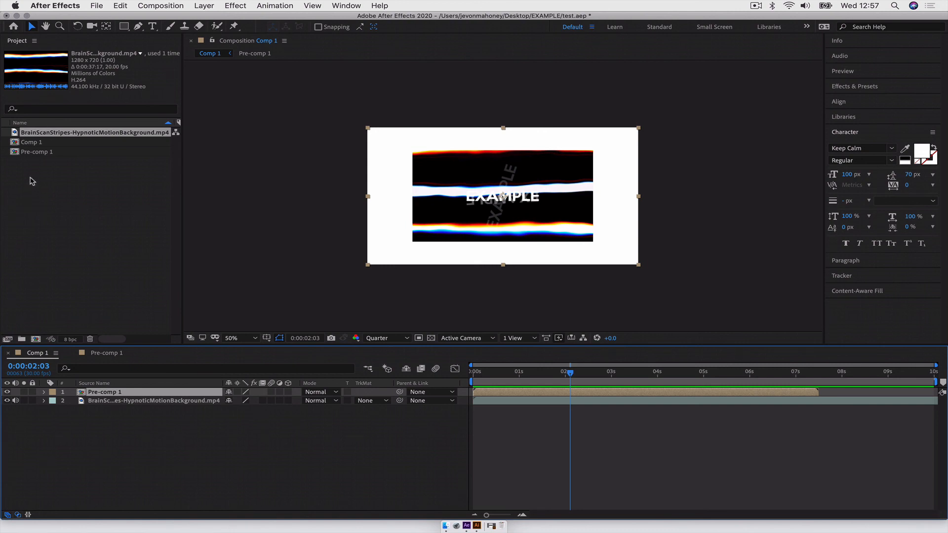
left_click(109, 400, "shift")
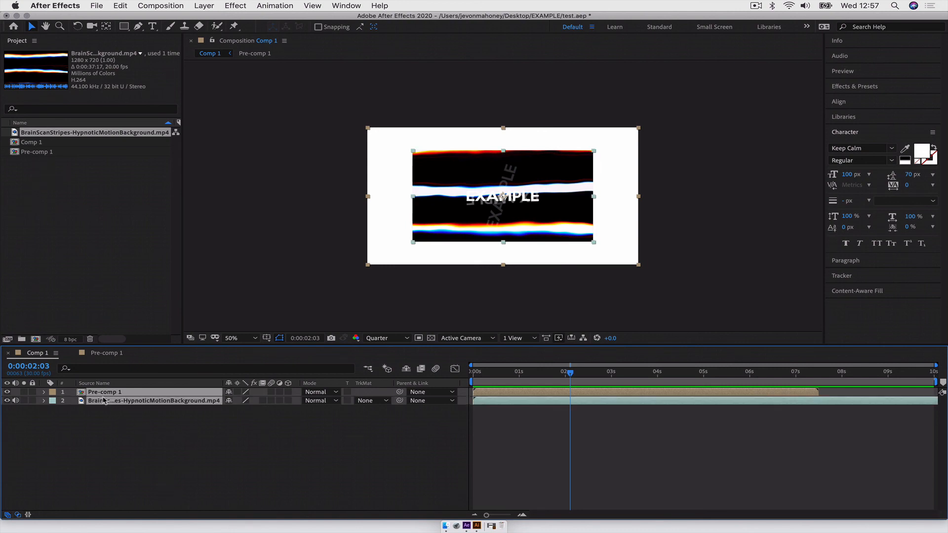
left_click(104, 449)
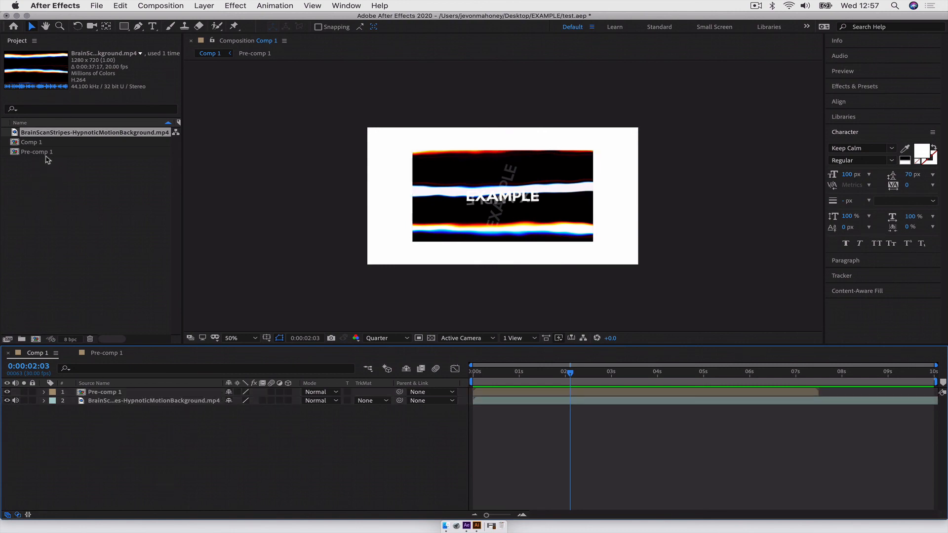
left_click(112, 392)
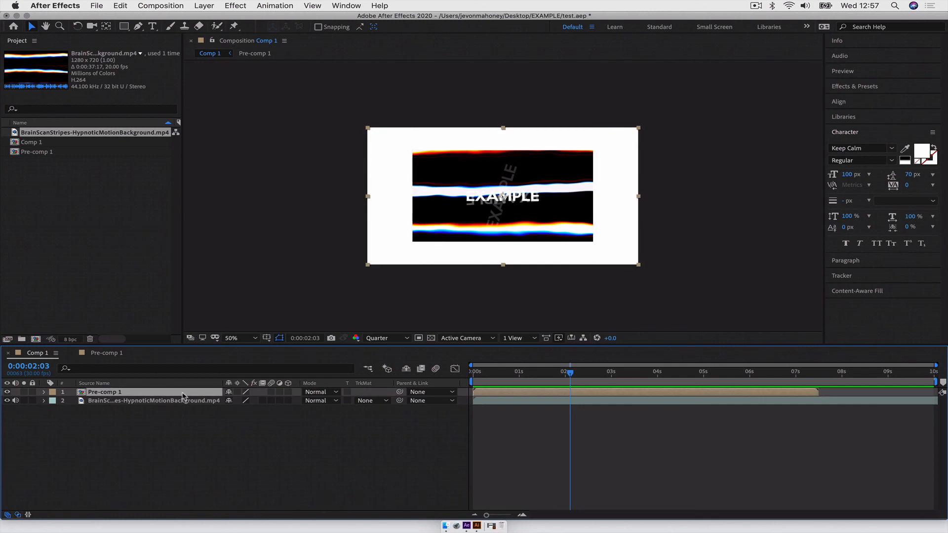
key("Delete")
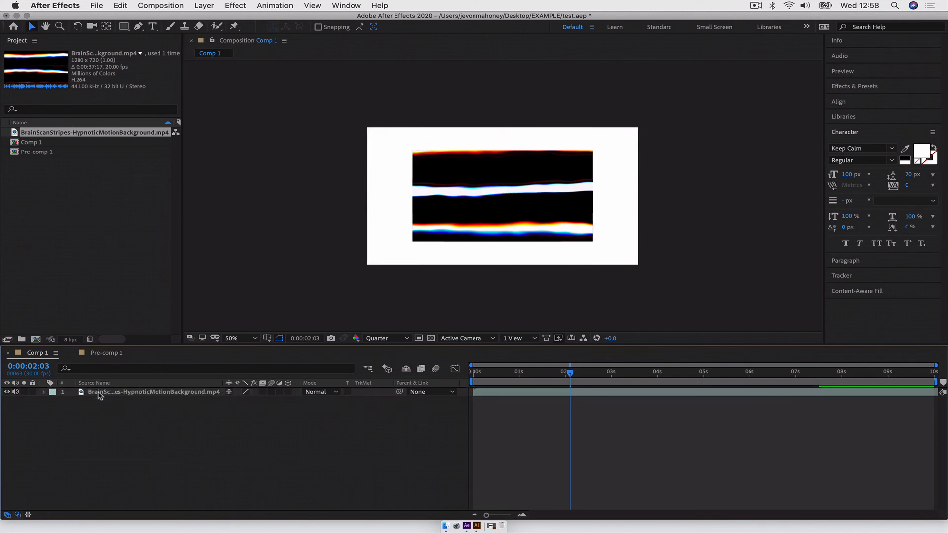
Create a new composition with the default settings and add Pre-comp 1 to it as a layer
key("super+n")
key("Return")
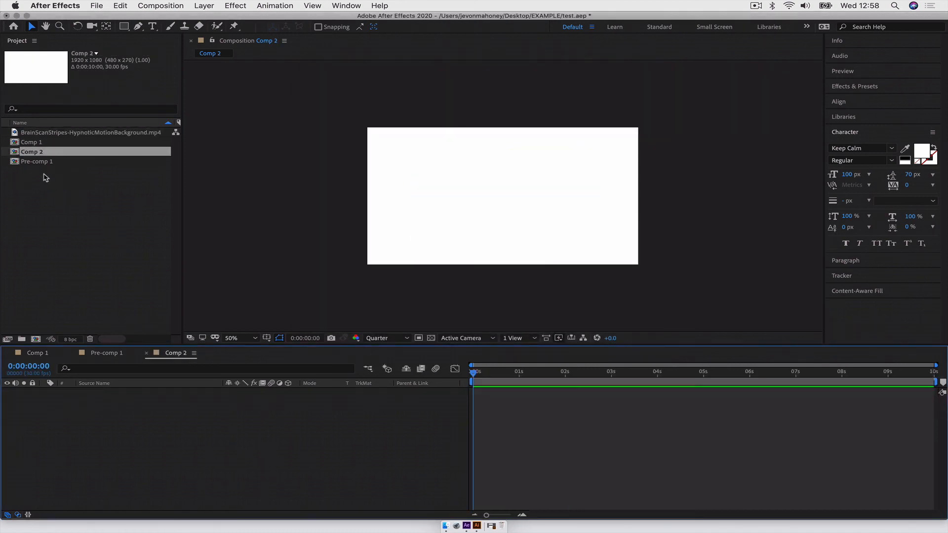
left_click(38, 162)
left_click_drag(38, 164, 111, 434)
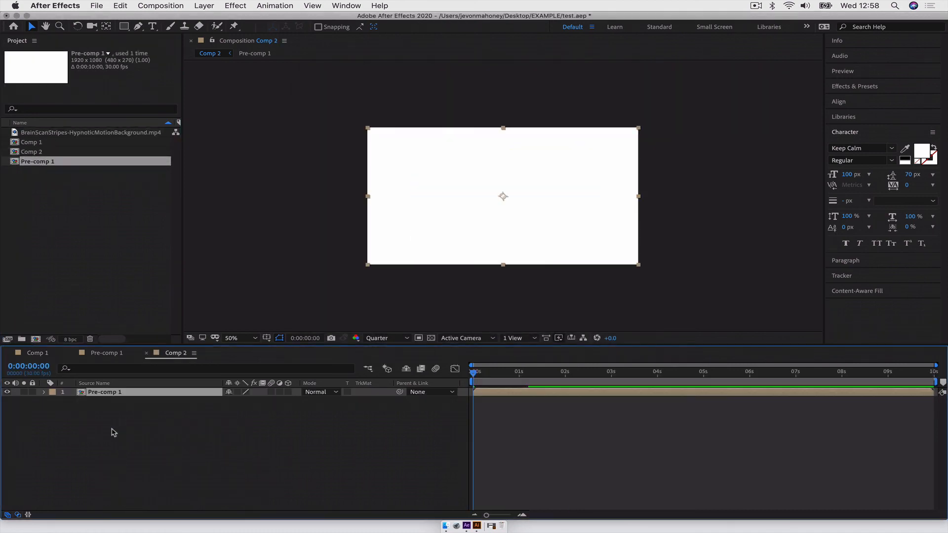
Rename Pre-comp 1 in the project as TEXT ROTATION and preview Comp 2
left_click(44, 165)
key("Return")
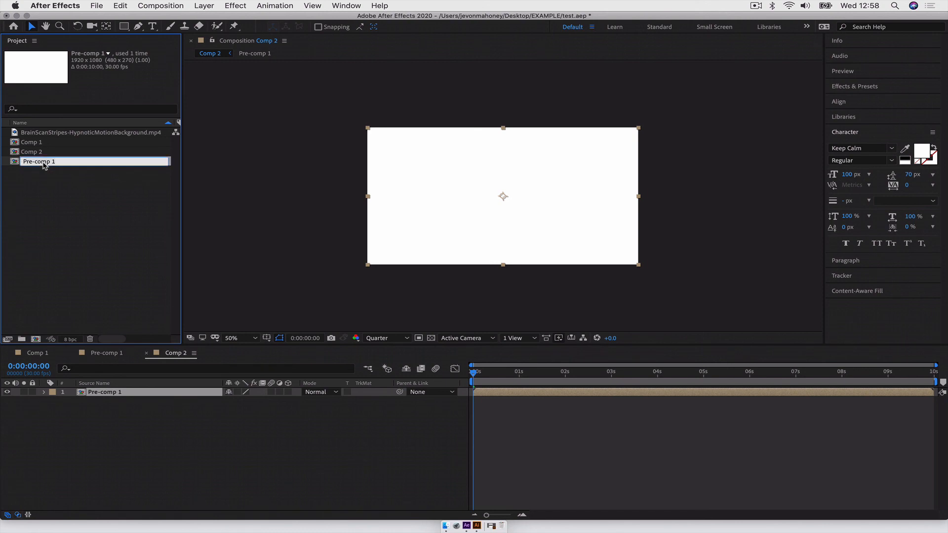
type("TEXT ROTATION")
key("Return")
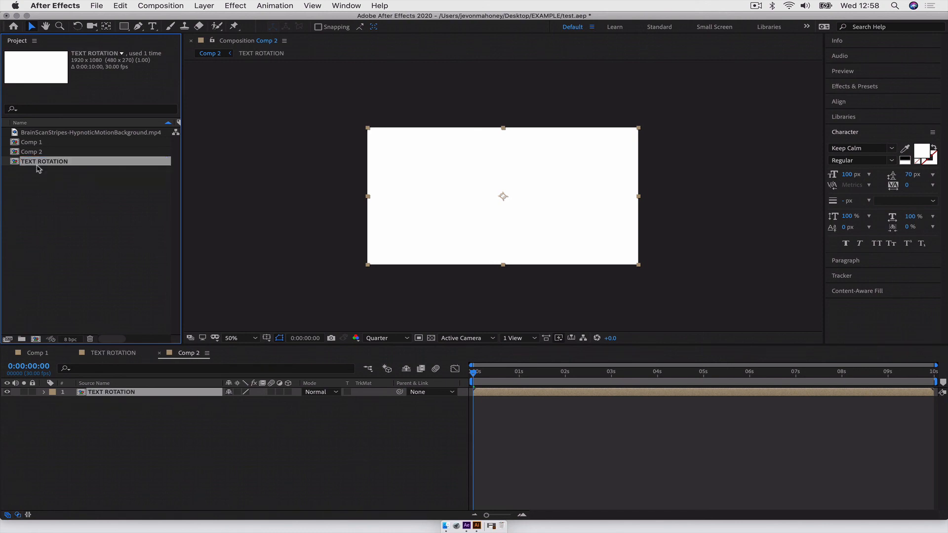
key("space")
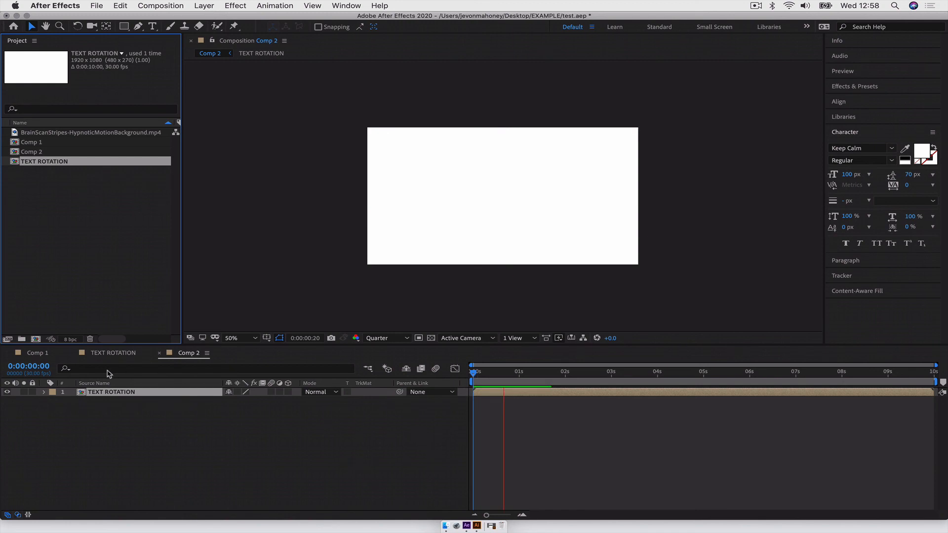
left_click(124, 26)
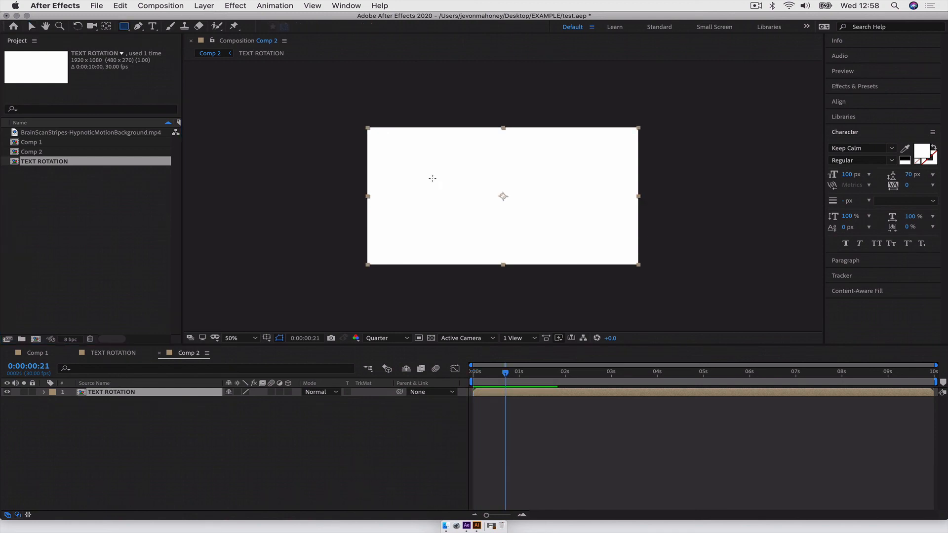
left_click_drag(322, 92, 698, 295)
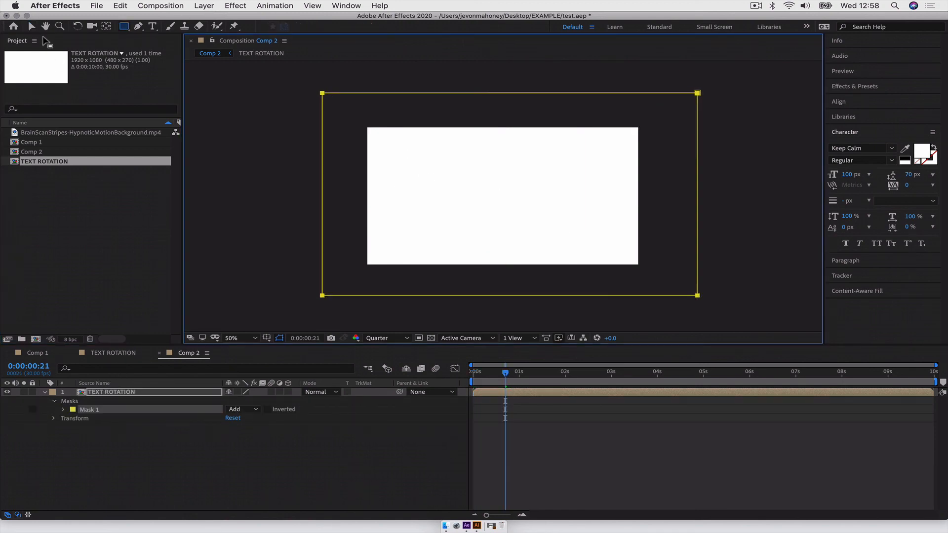
key("super+z")
With no layer selected, draw a rectangle shape extending beyond all edges of the Comp 2 frame
left_click(31, 26)
left_click(210, 143)
left_click(124, 26)
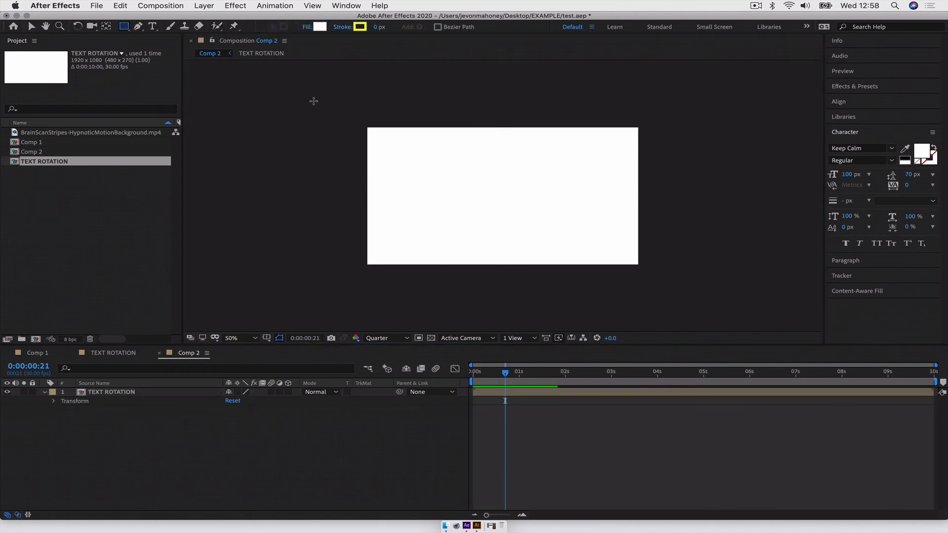
left_click_drag(276, 101, 606, 248)
left_click_drag(691, 275, 715, 287)
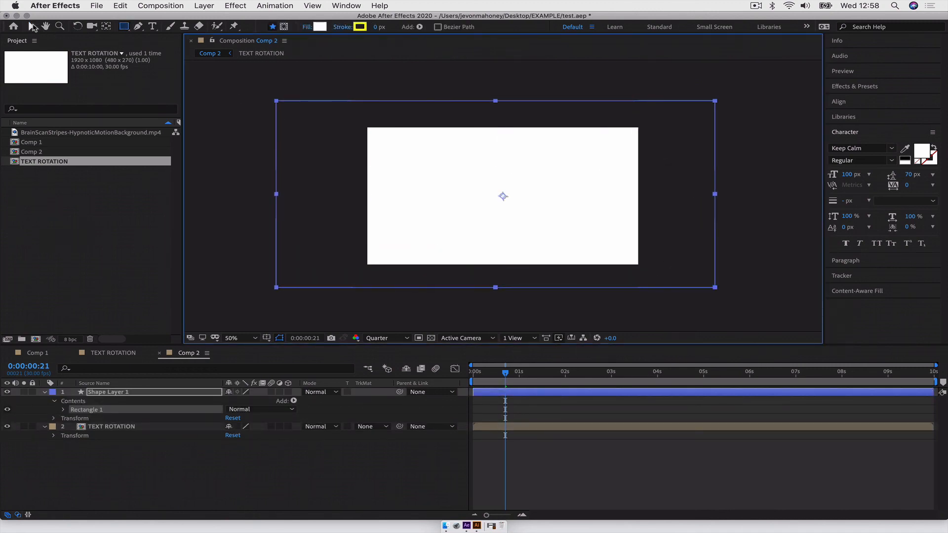
Move the rectangle's shape layer below the TEXT ROTATION layer and keep it selected
left_click(31, 25)
key("super+[")
key("super+]")
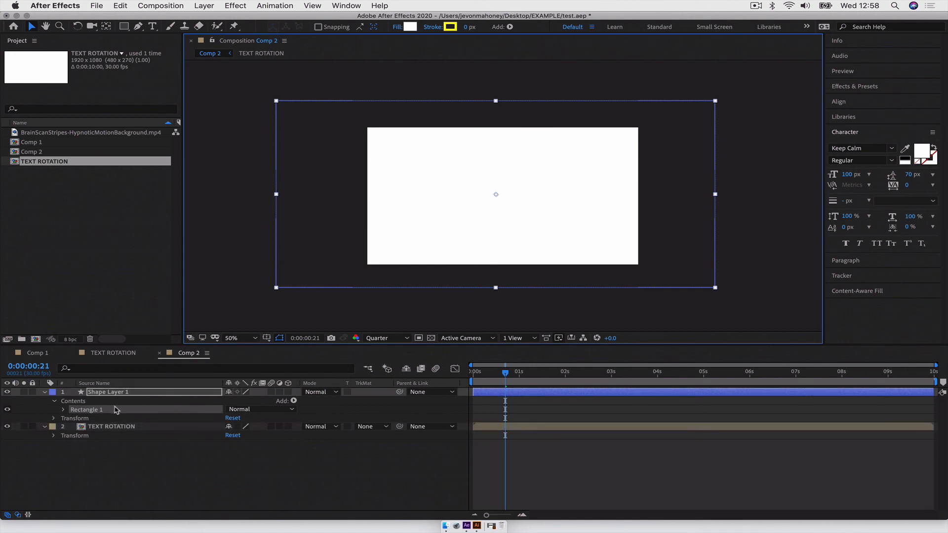
key("super+[")
left_click(119, 472)
left_click(104, 410)
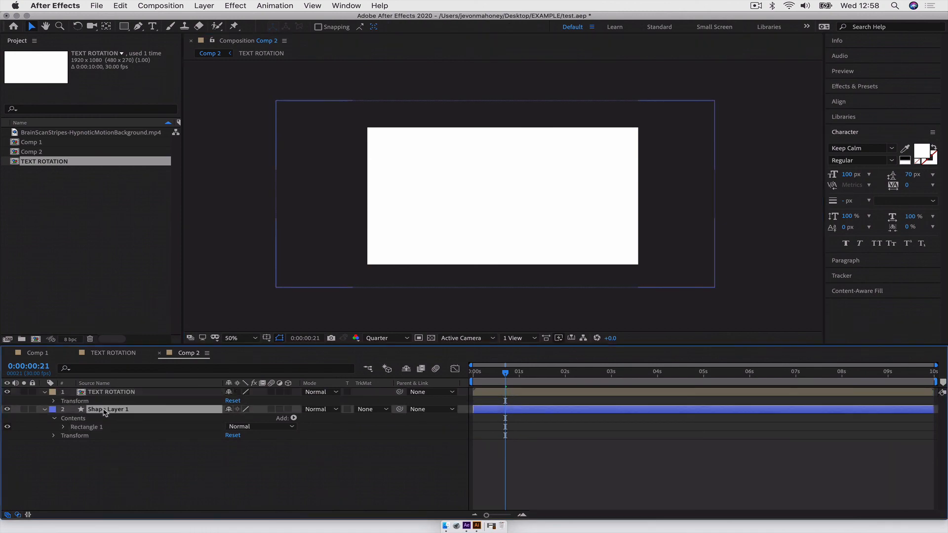
Set the character text color to black
left_click(920, 154)
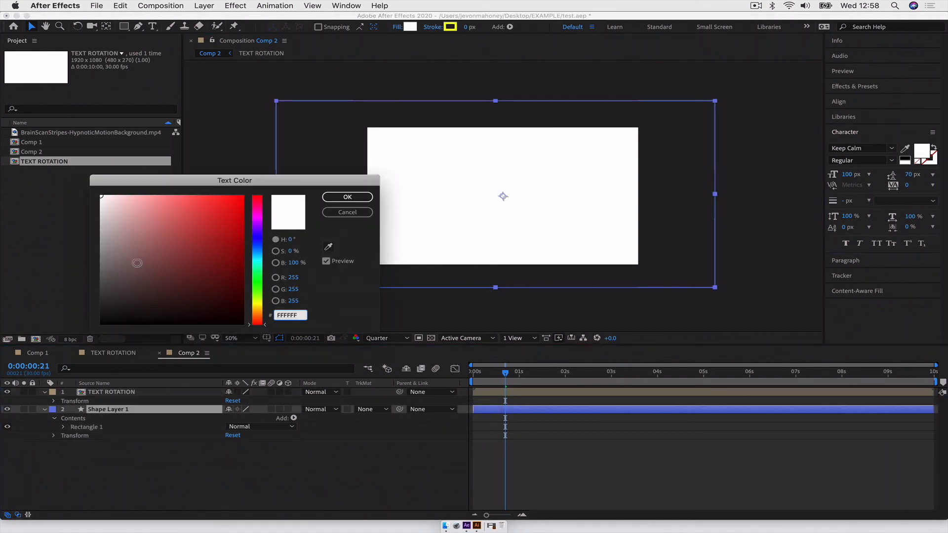
left_click_drag(137, 263, 143, 324)
left_click(353, 198)
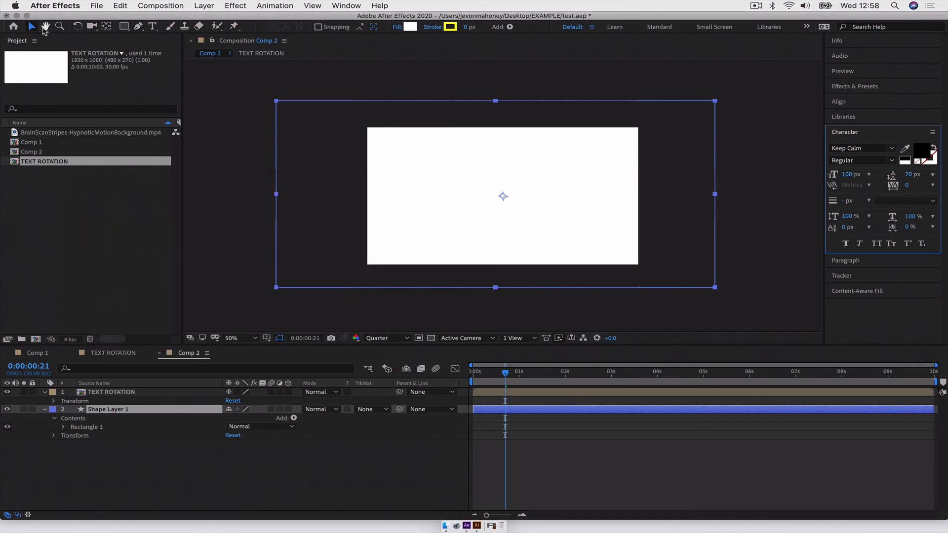
Set the rectangle's fill color to black and collapse the properties of both Comp 2 layers
left_click(410, 27)
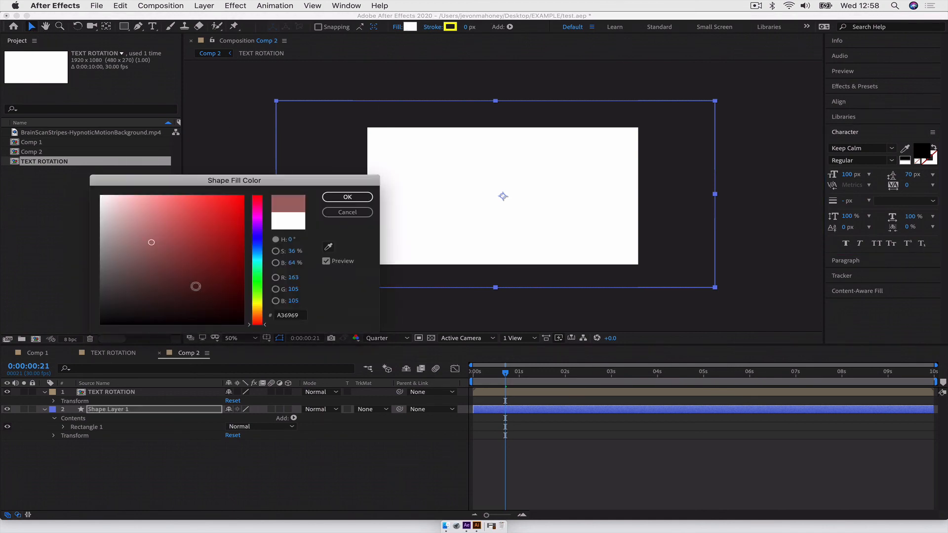
left_click_drag(195, 284, 249, 336)
left_click(367, 196)
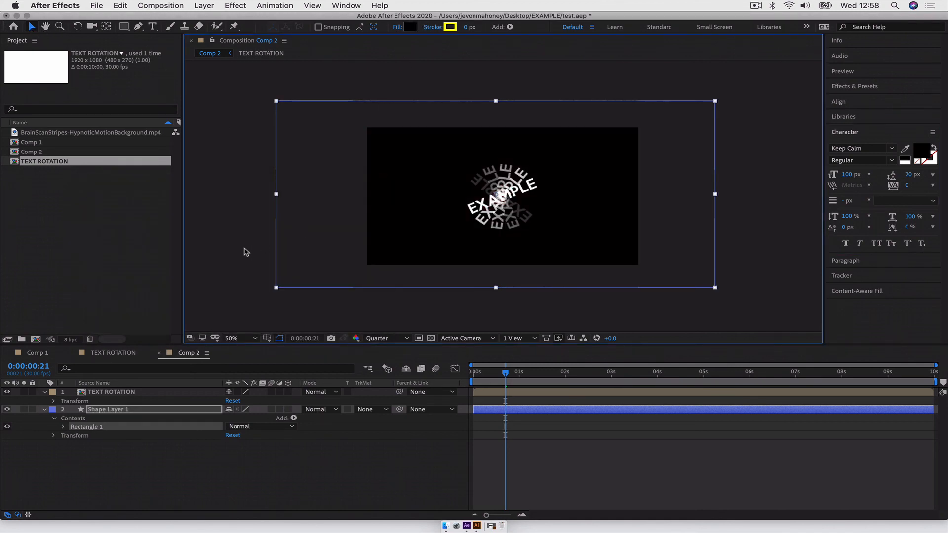
left_click(242, 251)
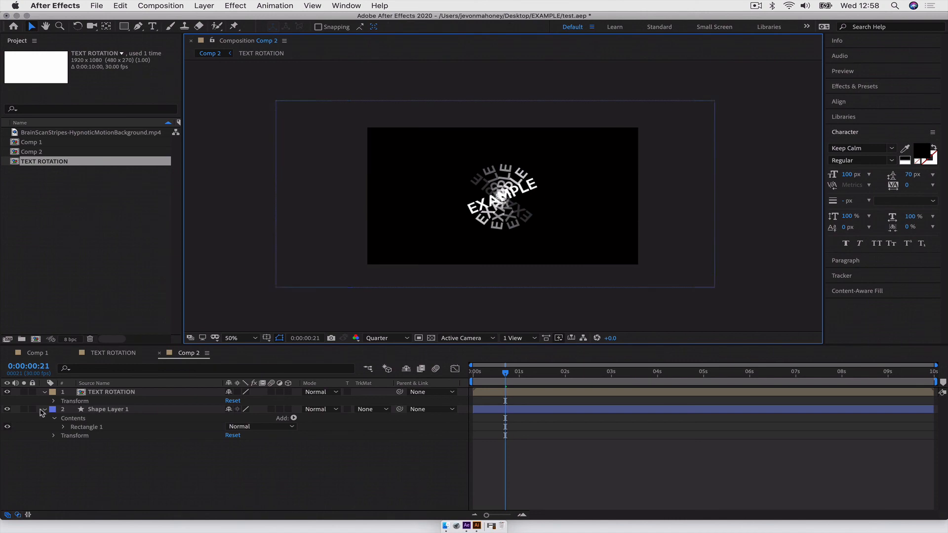
left_click(44, 392)
left_click(44, 401)
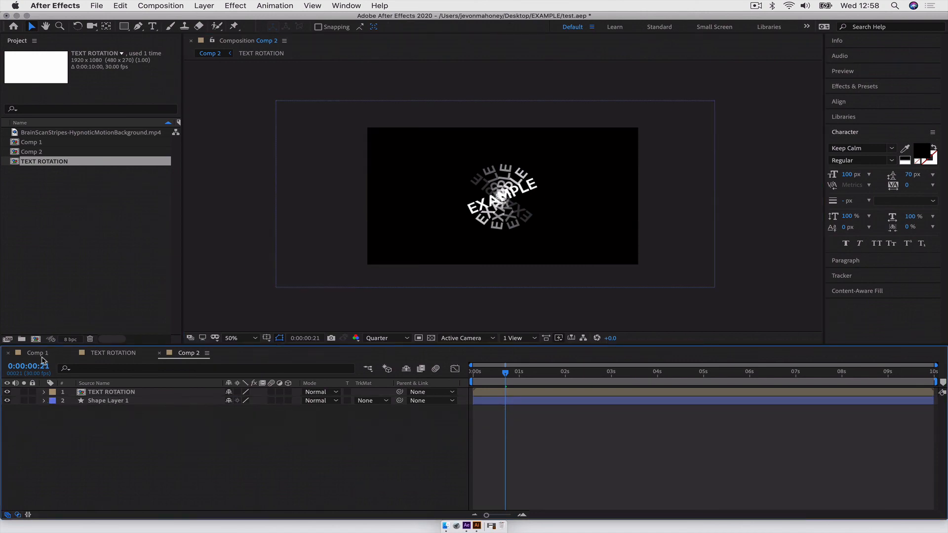
Show Comp 1 and compare it with Comp 2 in the project's item list
left_click(38, 353)
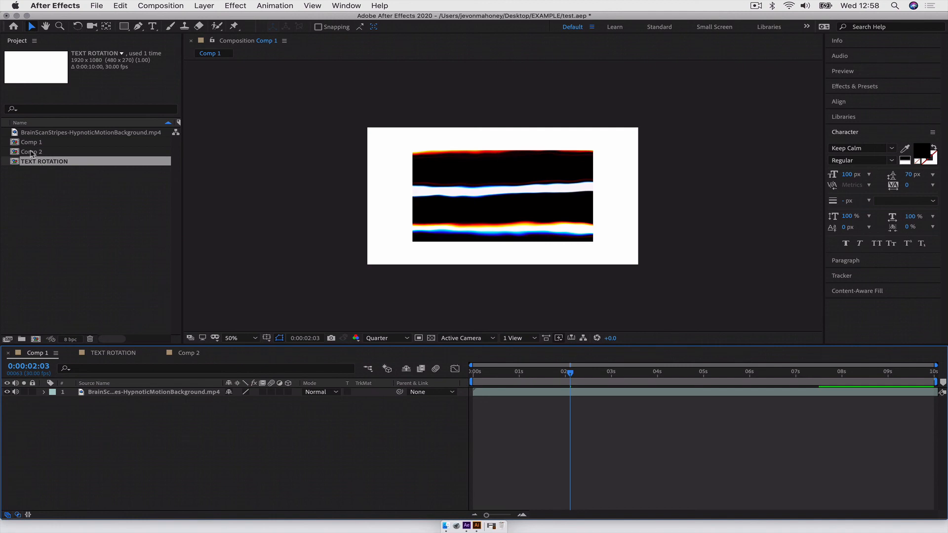
left_click(31, 152)
left_click(32, 142)
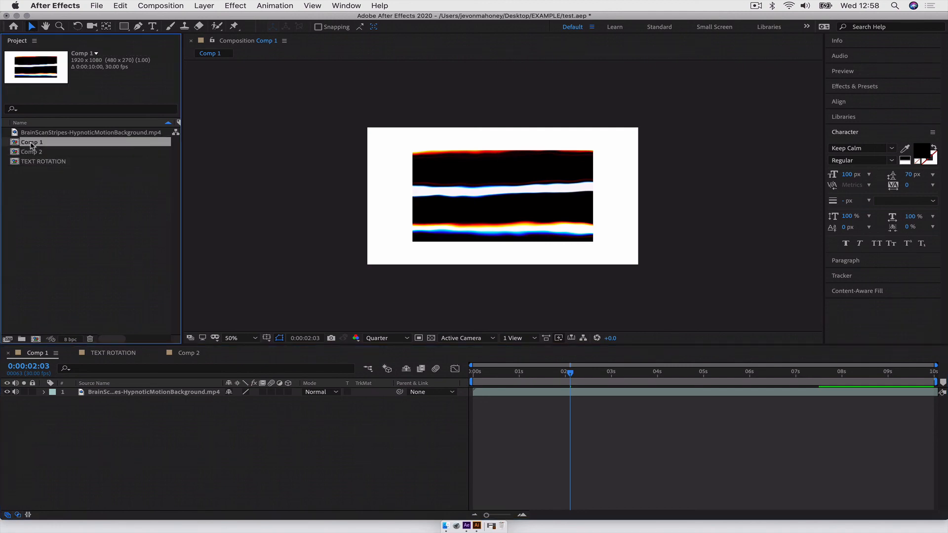
left_click(63, 254)
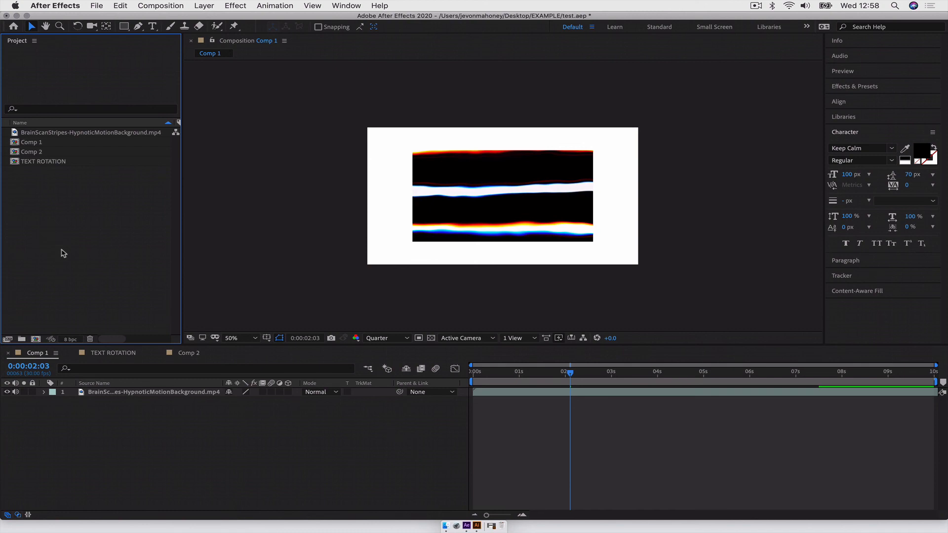
Switch to Finder and open the EXAMPLE folder from the Desktop
key("super+Tab")
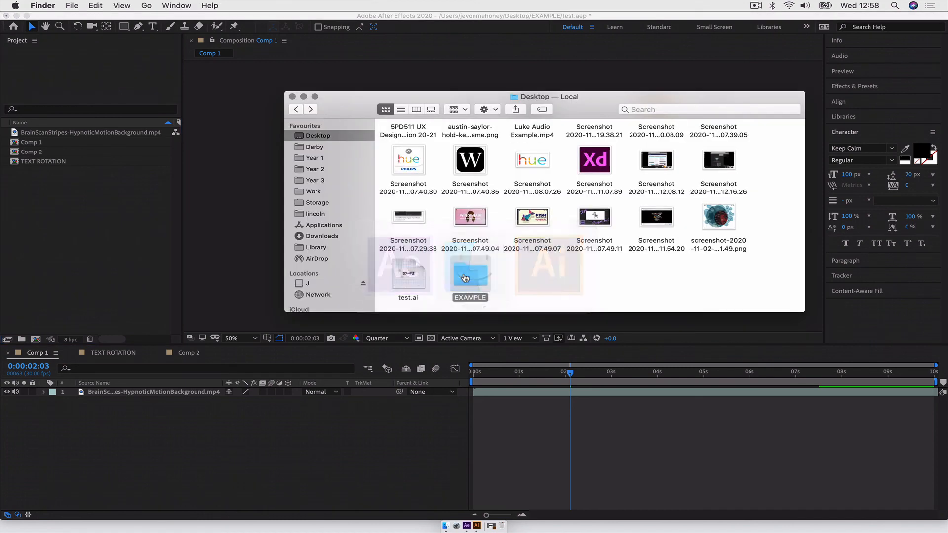
left_click(510, 291)
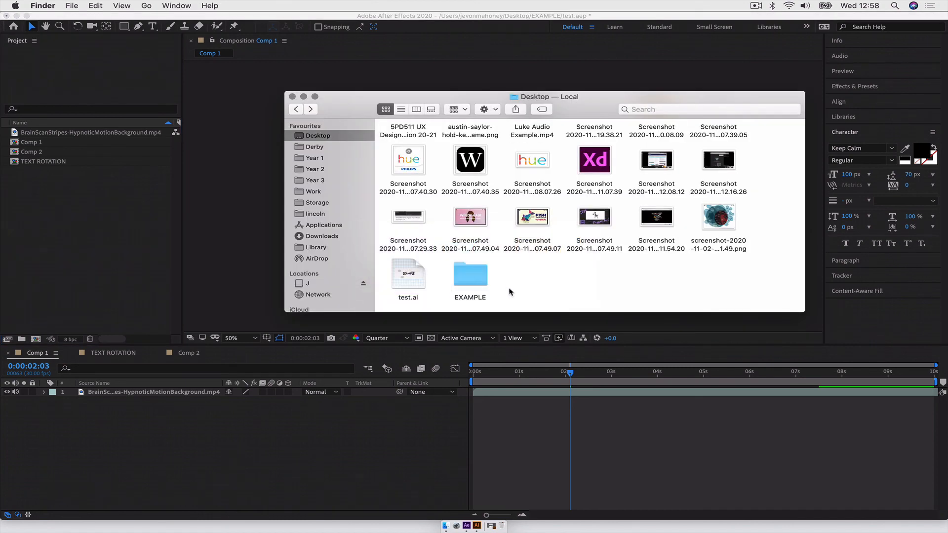
double_click(475, 283)
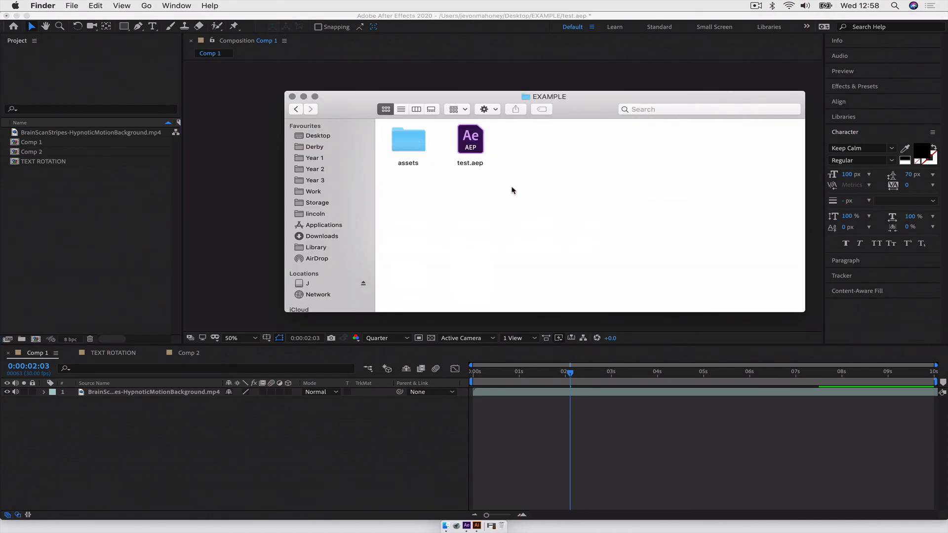